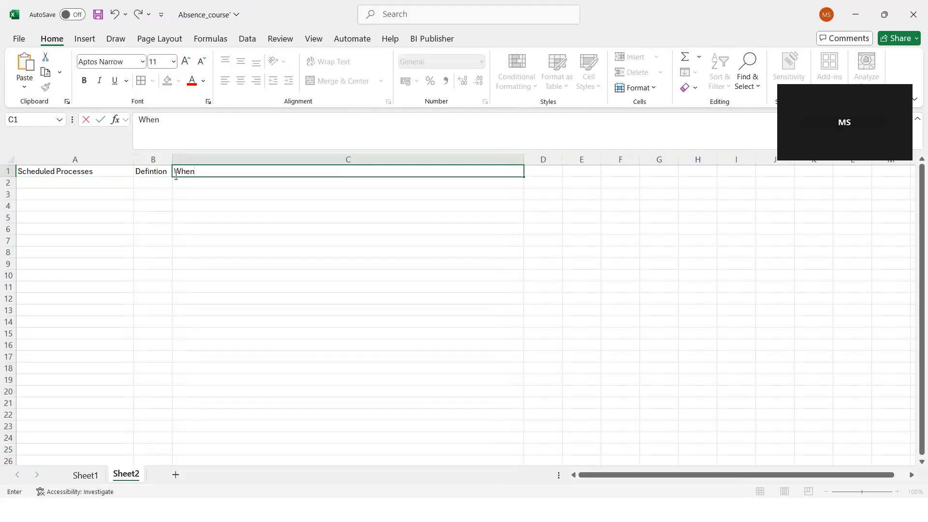
- Complete the header row with "When to use it" in C1 and "Scheduled Frequency" in D1
text(it)
key(Tab)
text(Fre)
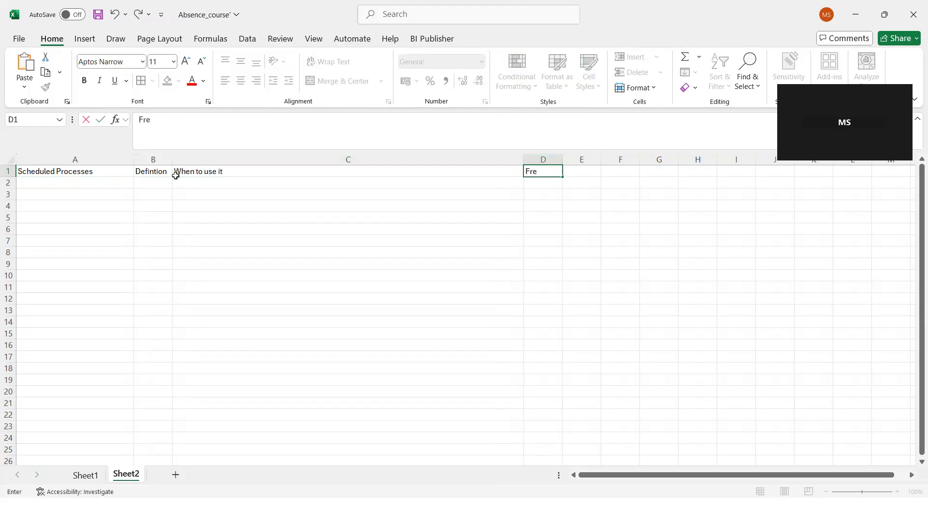
text(quencey)
click(529, 174)
text(Scheduled)
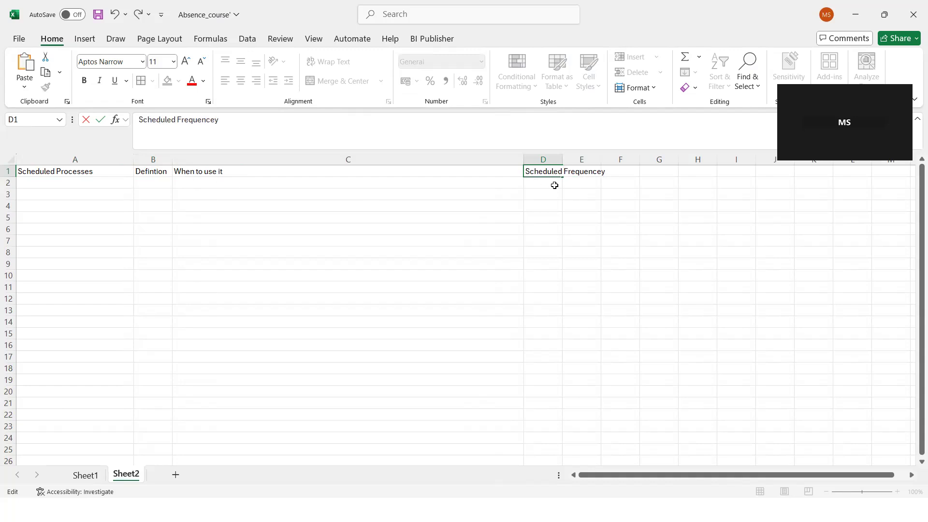
click(214, 121)
key(BackSpace)
key(Return)
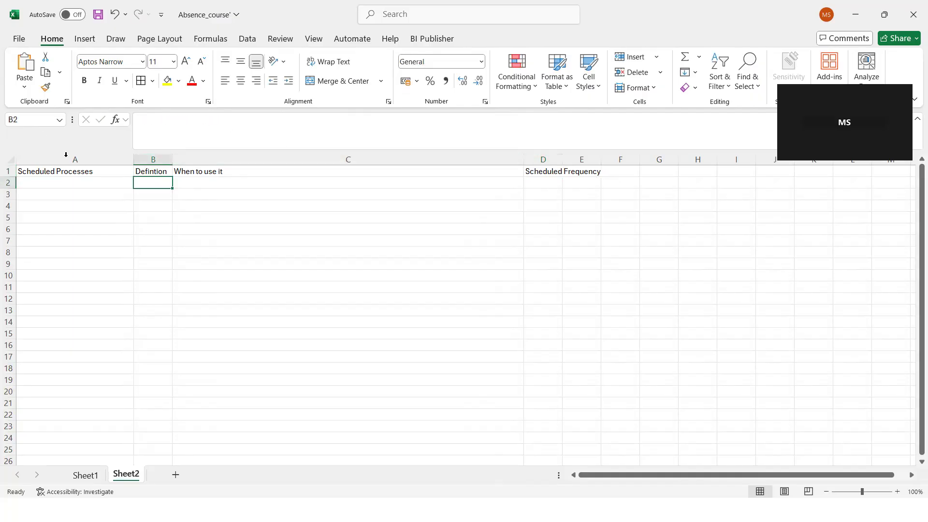
- Fill the header cells A1:D1 with yellow
drag(75, 170, 342, 174)
drag(477, 153, 550, 170)
click(167, 80)
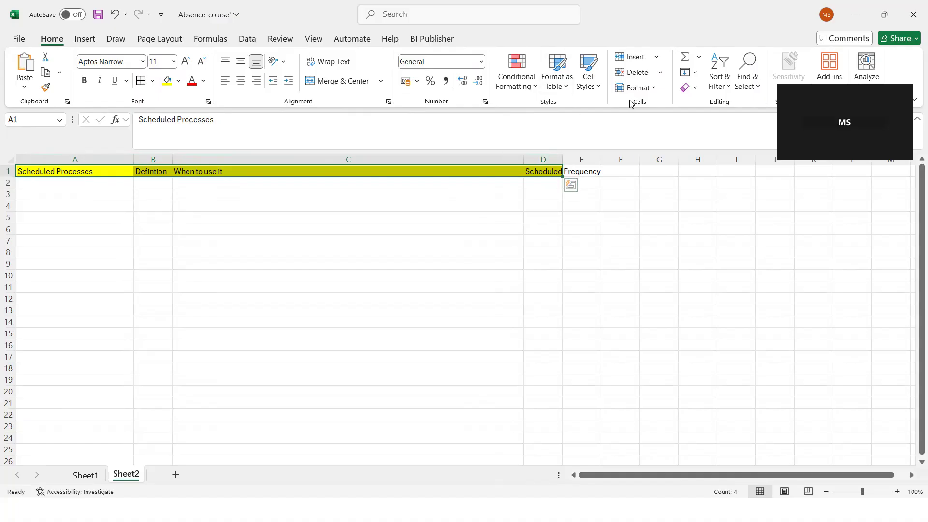
- Autofit the widths of columns A to D to their headers and widen column A to about twice its fitted width
click(658, 92)
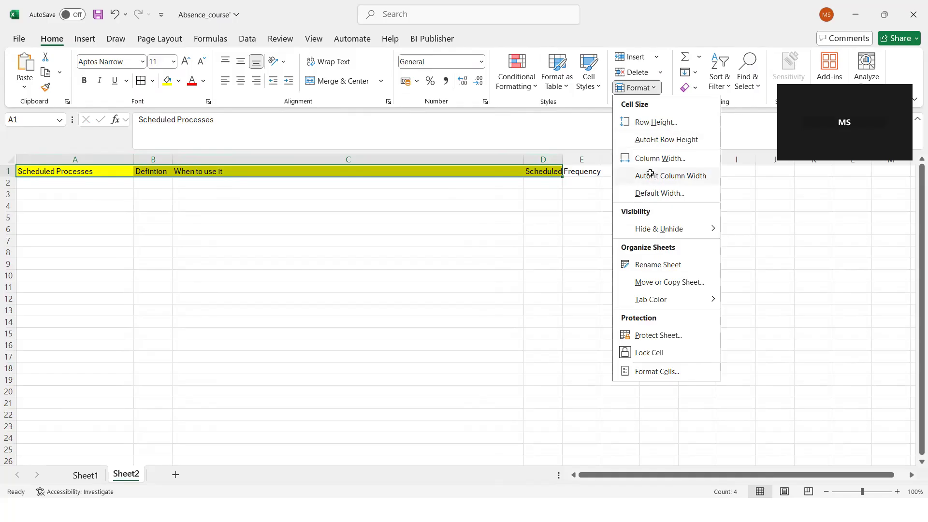
click(651, 174)
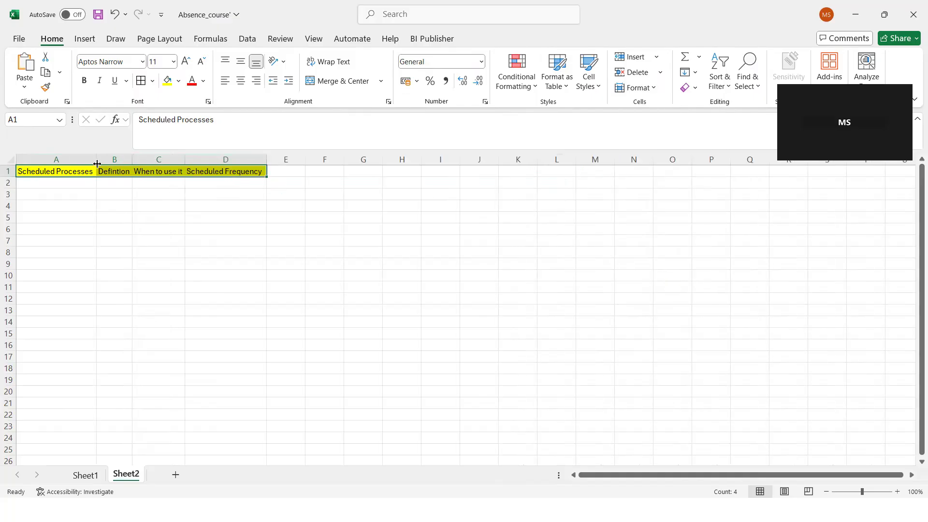
drag(95, 162, 185, 163)
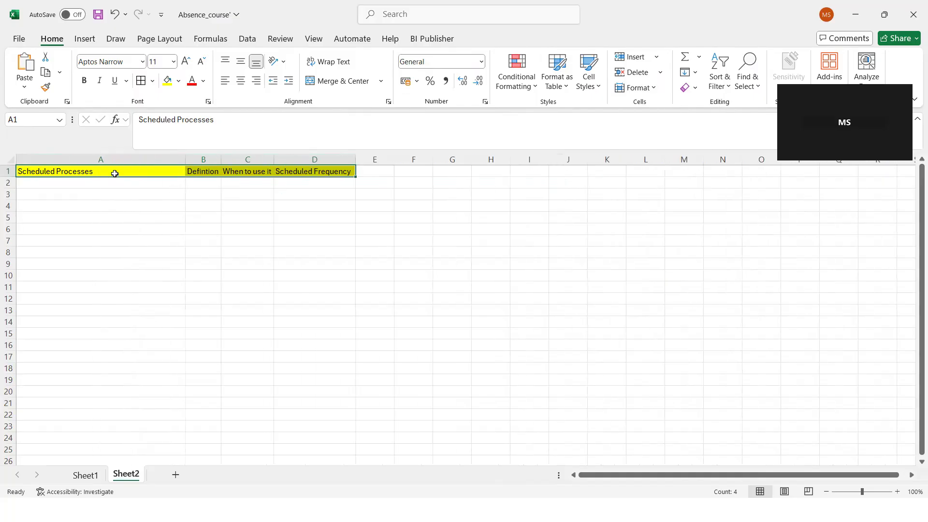
- Make the header row bold and apply all borders to the cells A2:D10
key(ctrl+b)
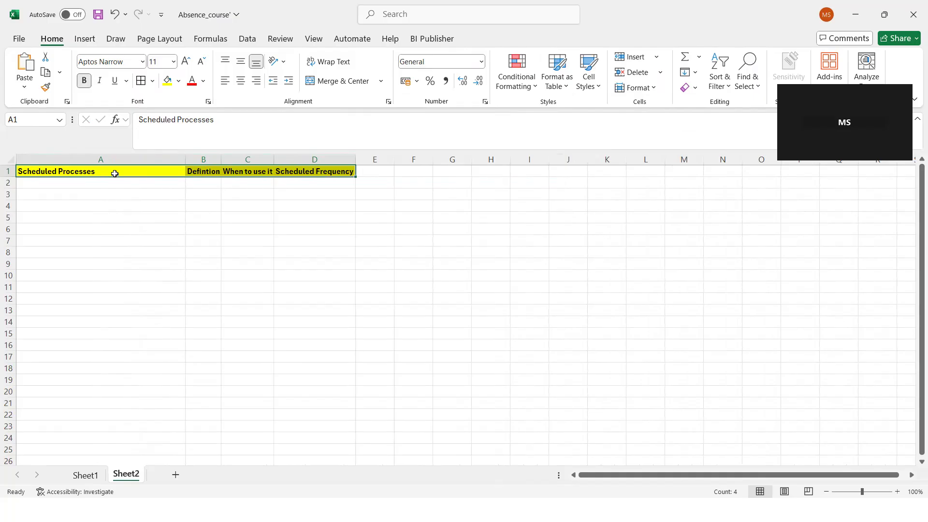
drag(93, 182, 316, 276)
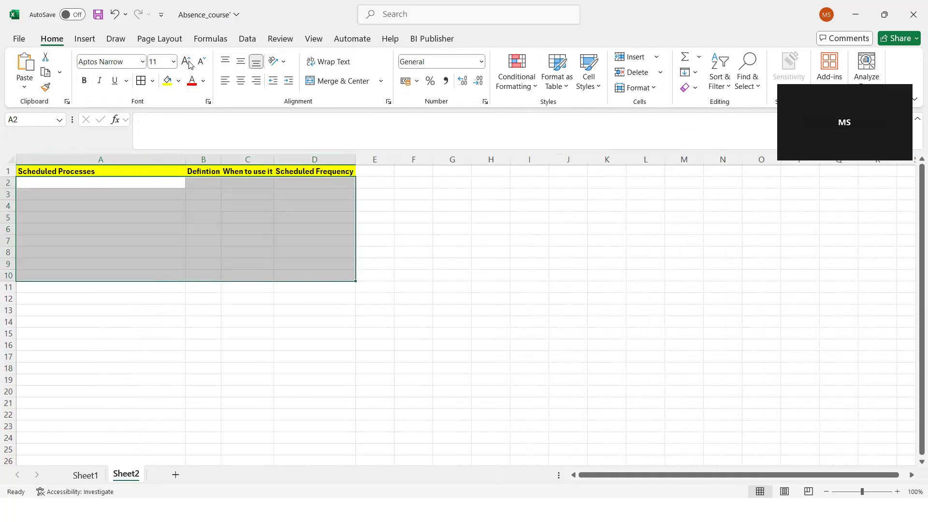
click(141, 81)
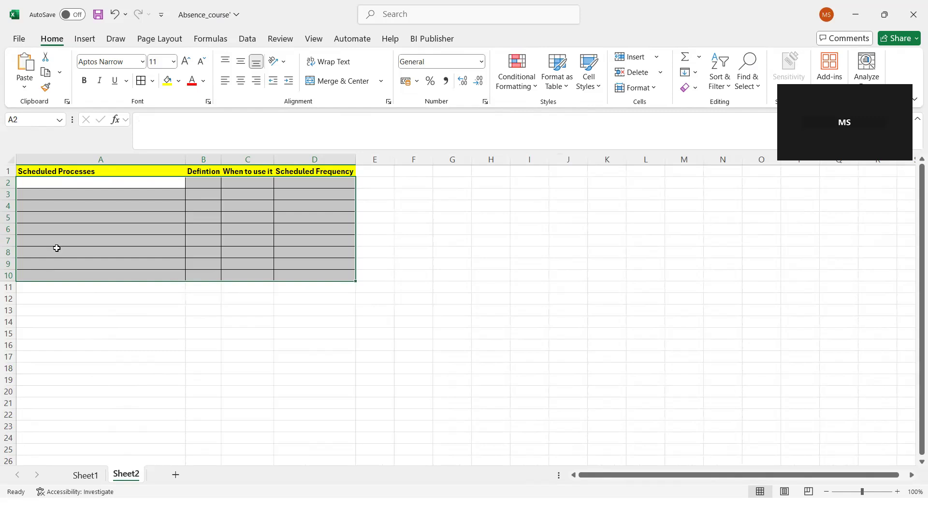
- Enter "Evaluate Absences" in A2 as the first scheduled process
click(63, 184)
text(Eval)
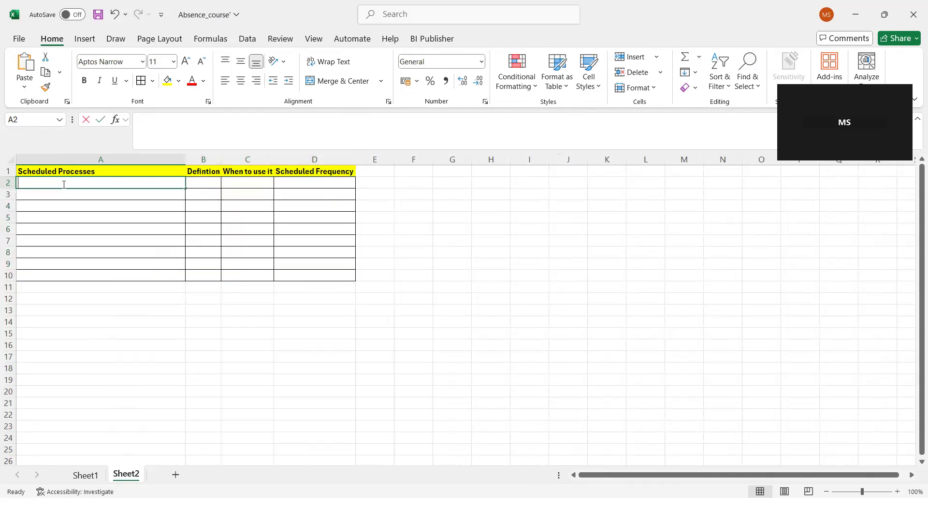
text(uate Absences)
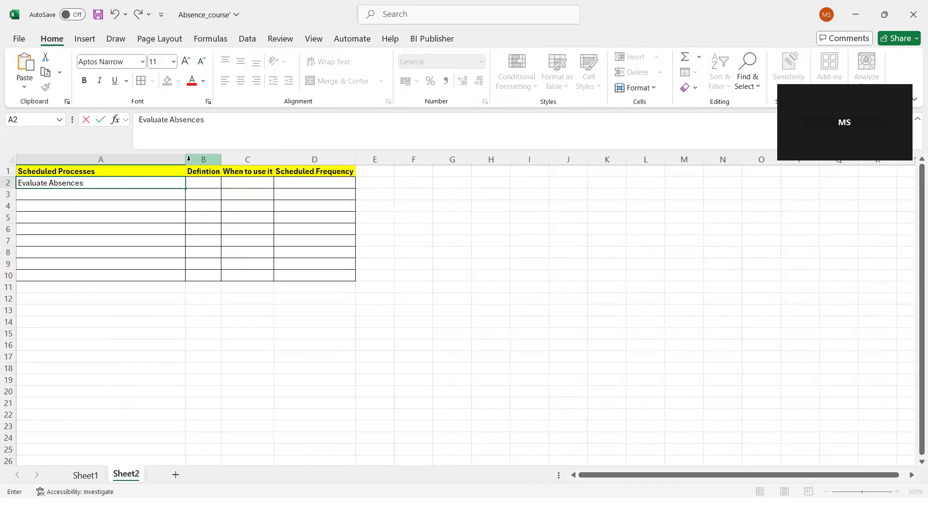
- Widen column B for long text and enter "This process we use to reduce the absence dutation from the balance" in B2
click(224, 159)
drag(222, 157, 491, 192)
click(423, 185)
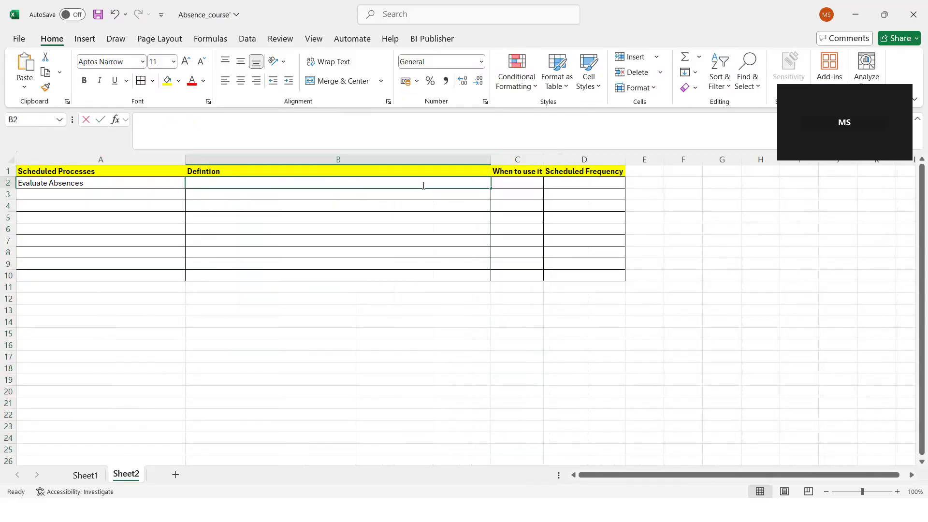
text(This process we use to)
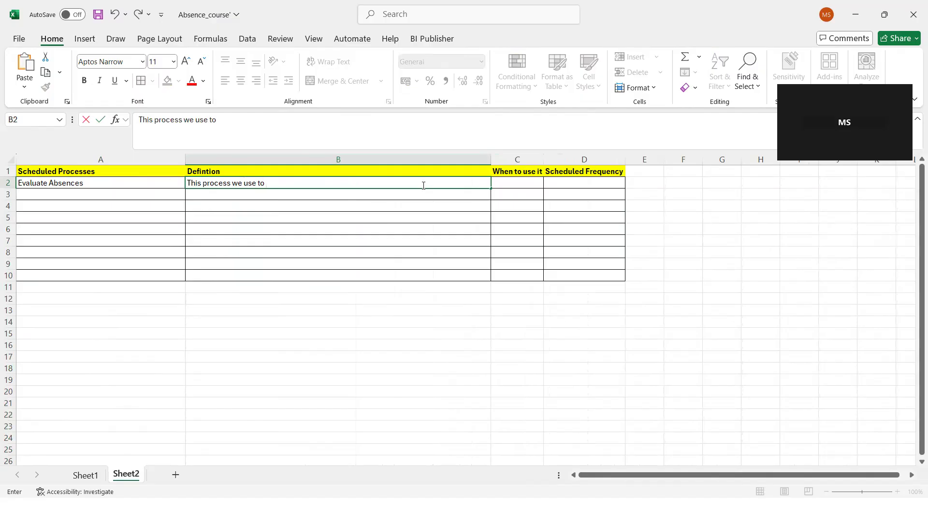
text(reduce the absen)
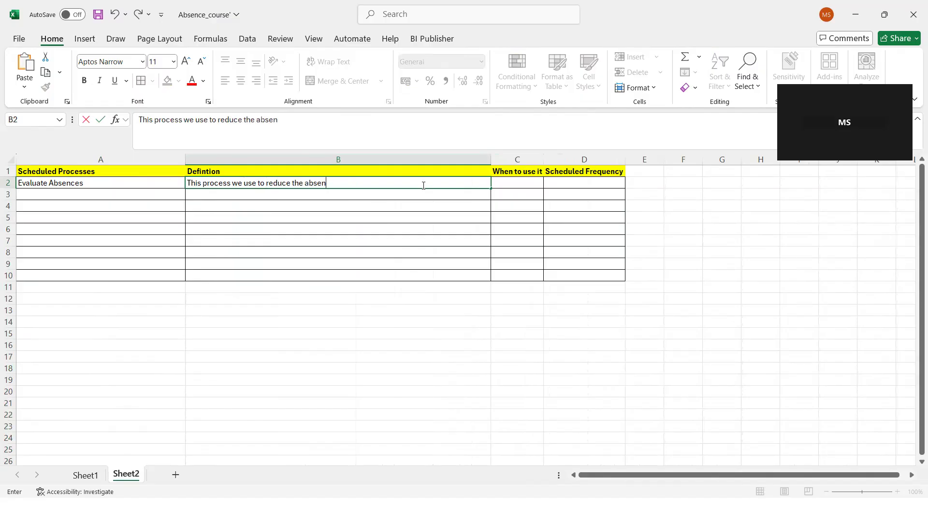
text(ce dutation from the)
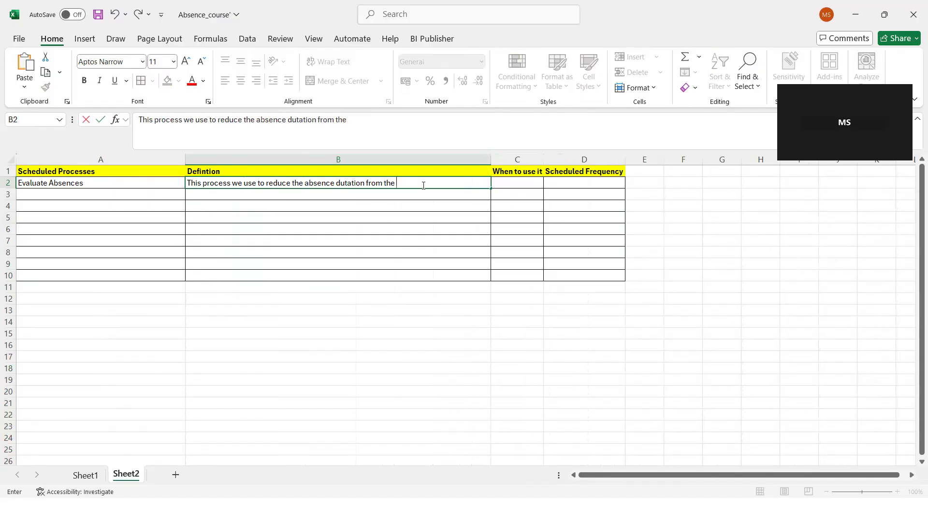
text( balance)
- Enter "Deferred processing" in C2 and widen column C to fit the text
click(510, 182)
double_click(511, 182)
text(Defereed processing)
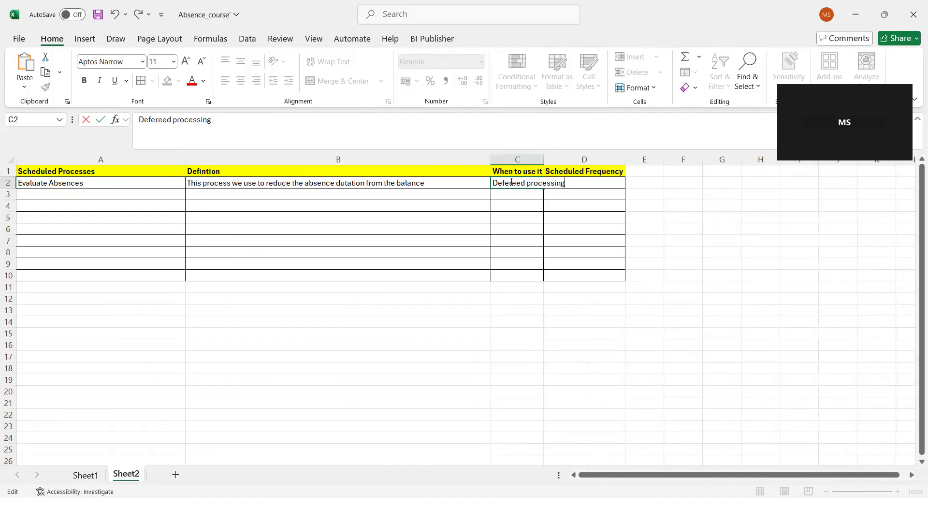
click(582, 207)
drag(542, 161, 612, 165)
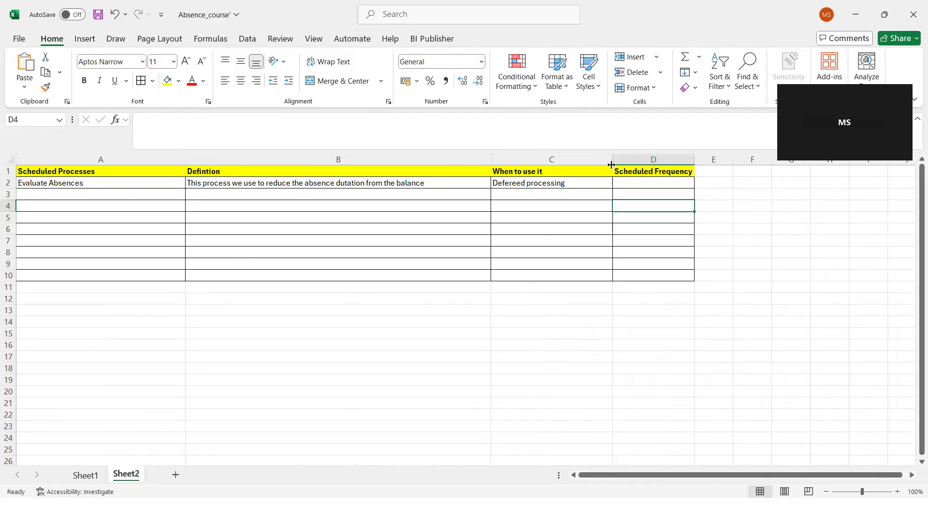
double_click(519, 185)
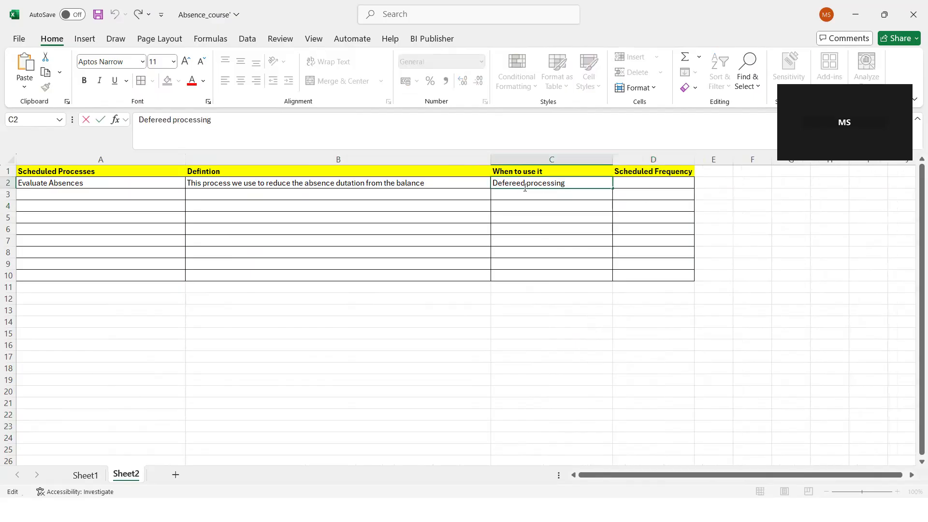
key(BackSpace)
text(r)
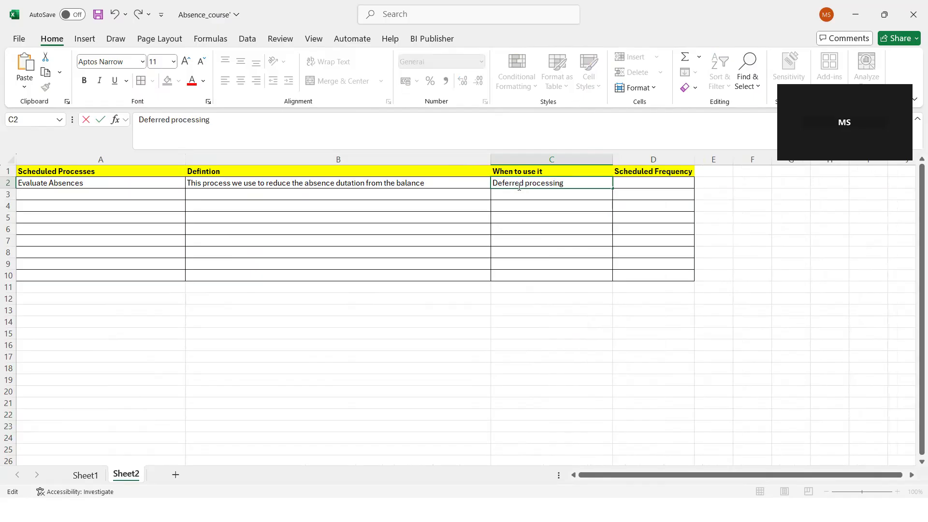
- Extend the usage text in C2 to "Deferred processing, Absence duration"
click(647, 183)
double_click(648, 183)
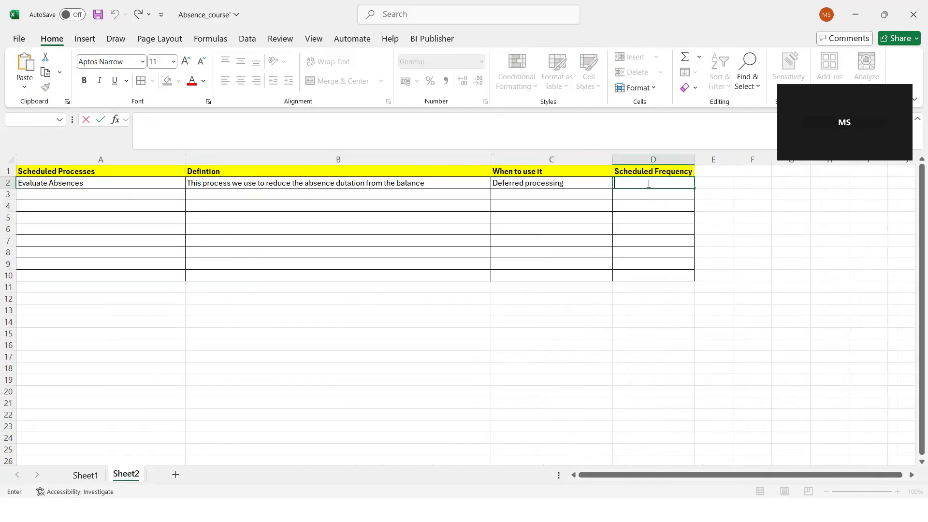
double_click(573, 185)
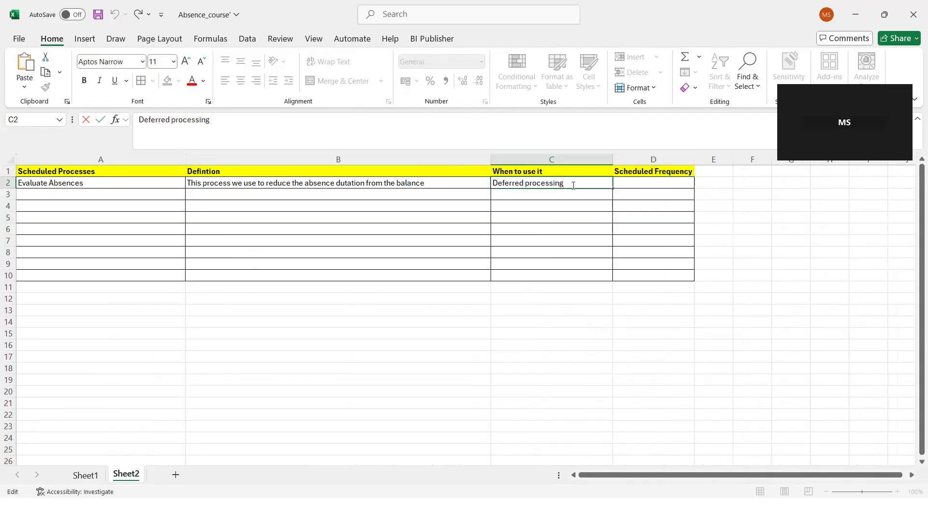
text(,)
text( Absence d)
text(uraiton)
key(BackSpace)
key(BackSpace)
key(BackSpace)
key(BackSpace)
text(tion)
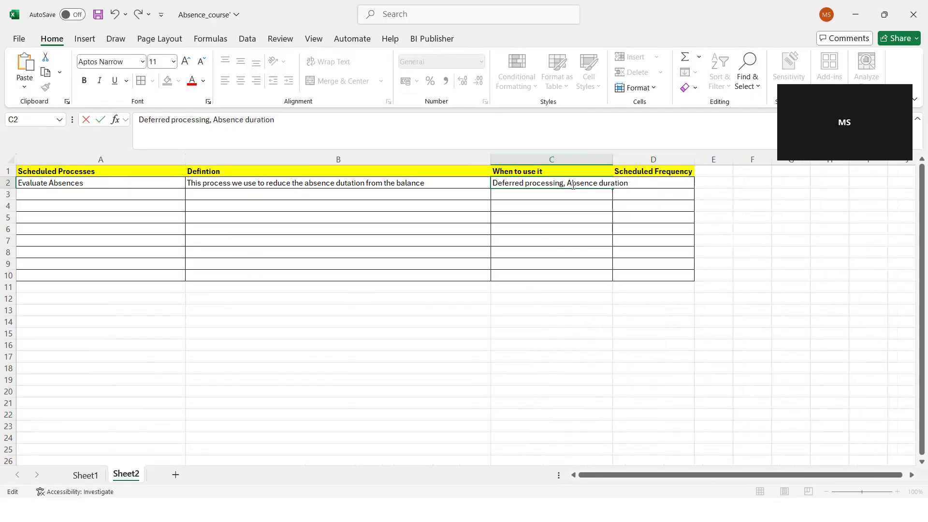
key(Return)
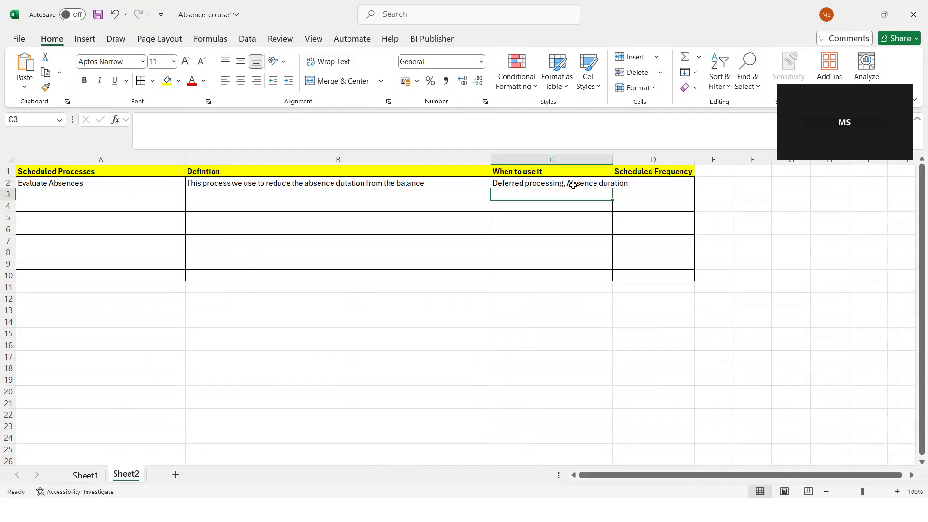
- Append "changes" to the usage text in C2 and enter "Daily" as the scheduled frequency in D2
click(547, 183)
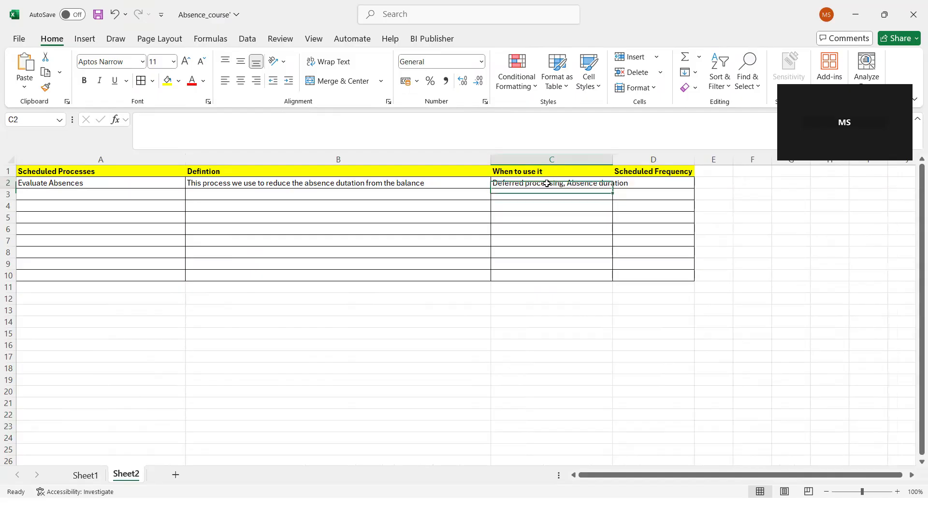
click(281, 121)
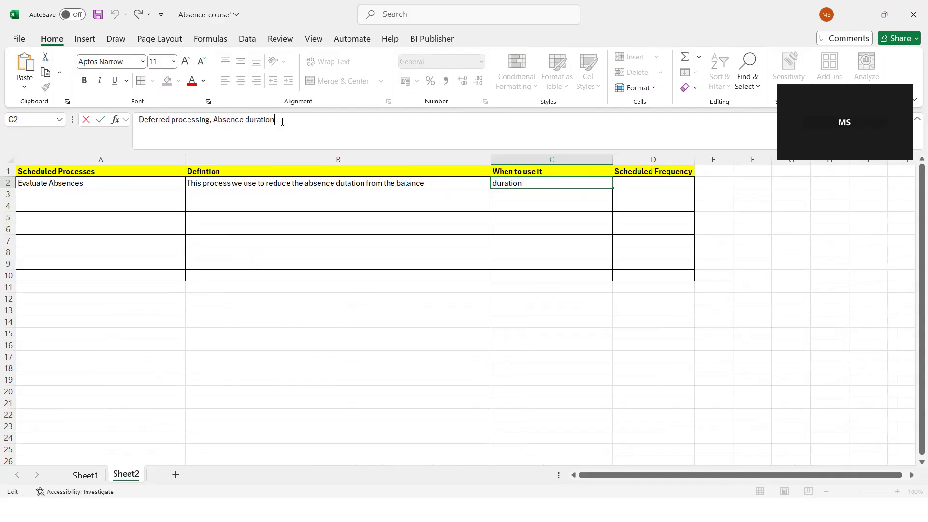
text(changes)
click(629, 184)
double_click(629, 184)
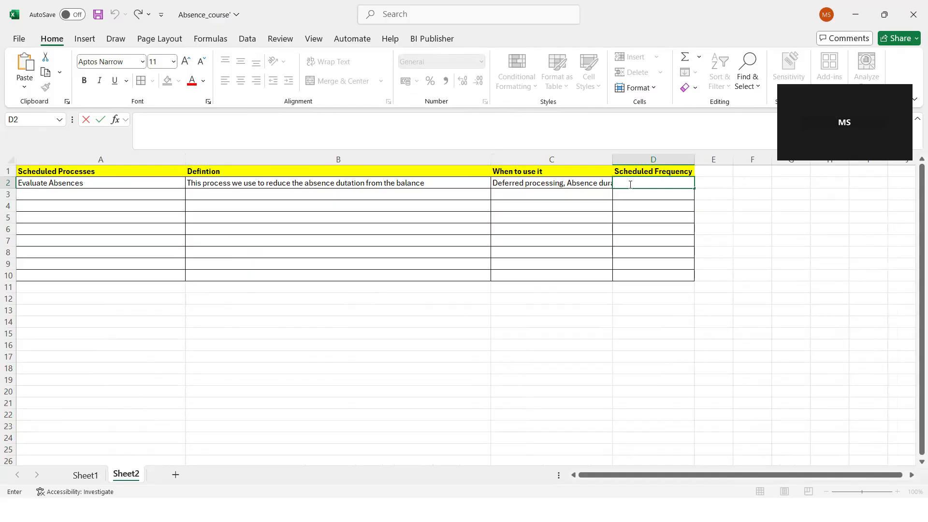
text(Daily)
key(Return)
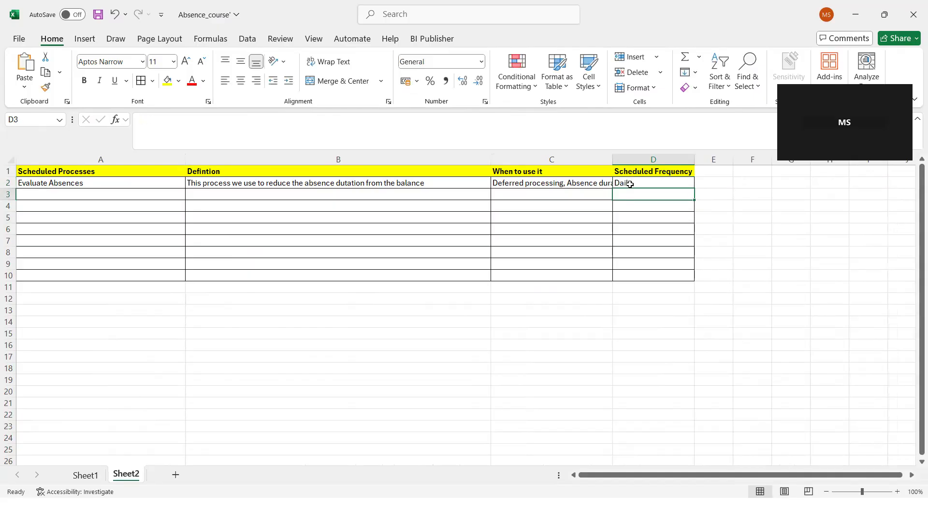
- Enter "Update accrual plan enrollment" in A3, checking the process name against the Scheduled Process slide
double_click(125, 194)
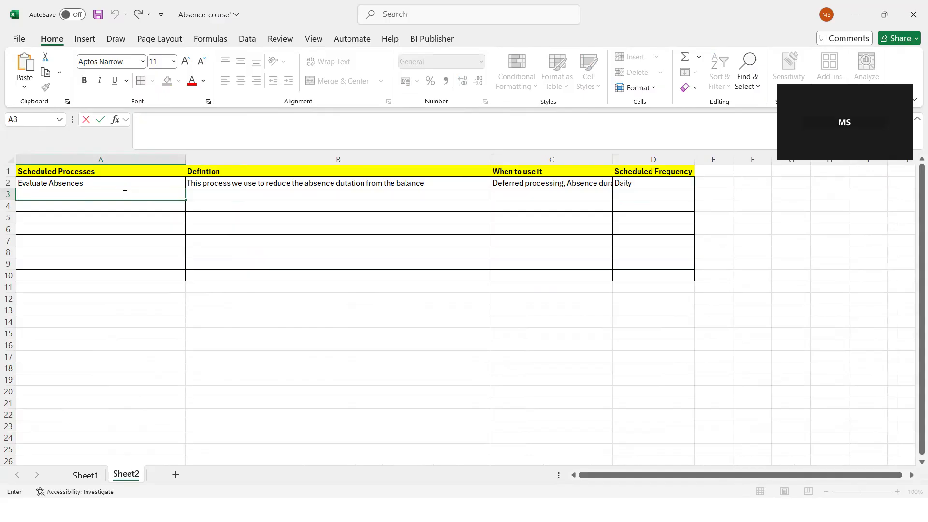
text(U)
key(alt+Tab)
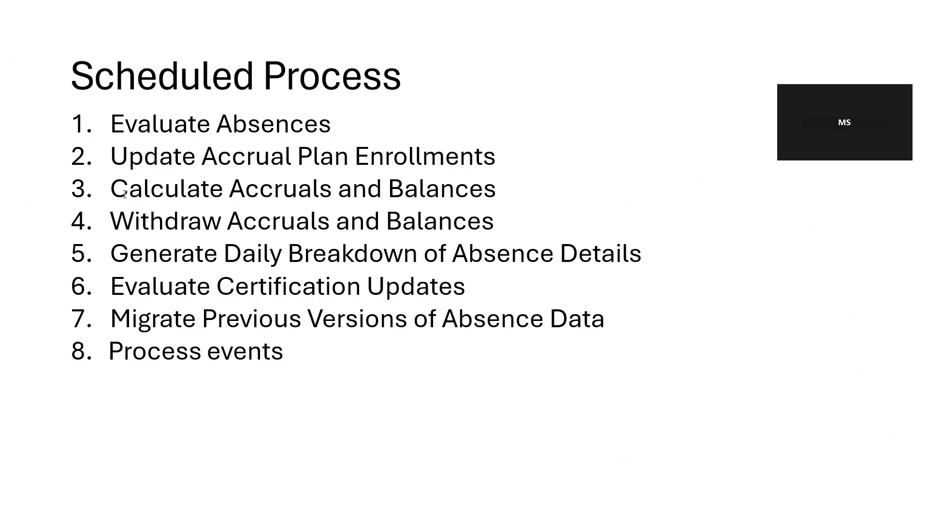
key(alt+Tab)
text(pda)
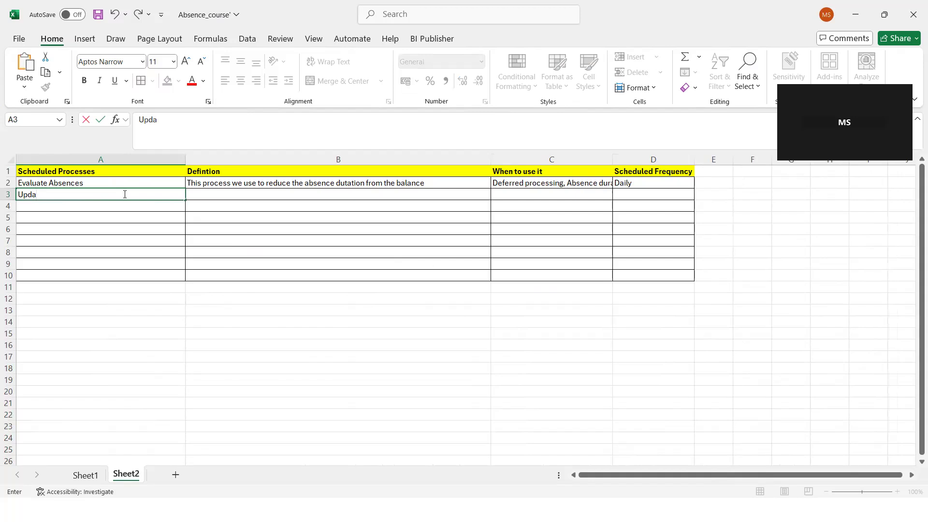
text(te accrual plan enrollment)
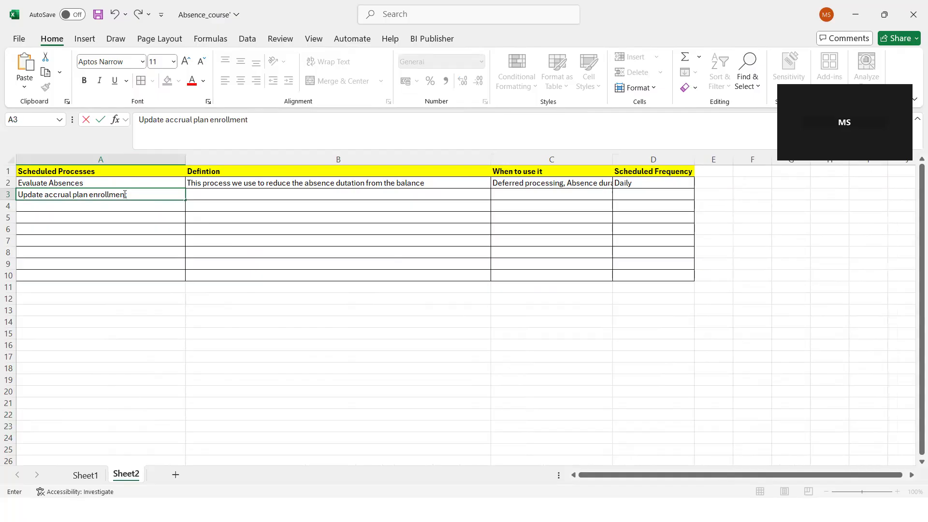
- Enter "To enroll/de-enroll the staffs based on the eligbilty" as the definition in B3
click(231, 193)
double_click(230, 193)
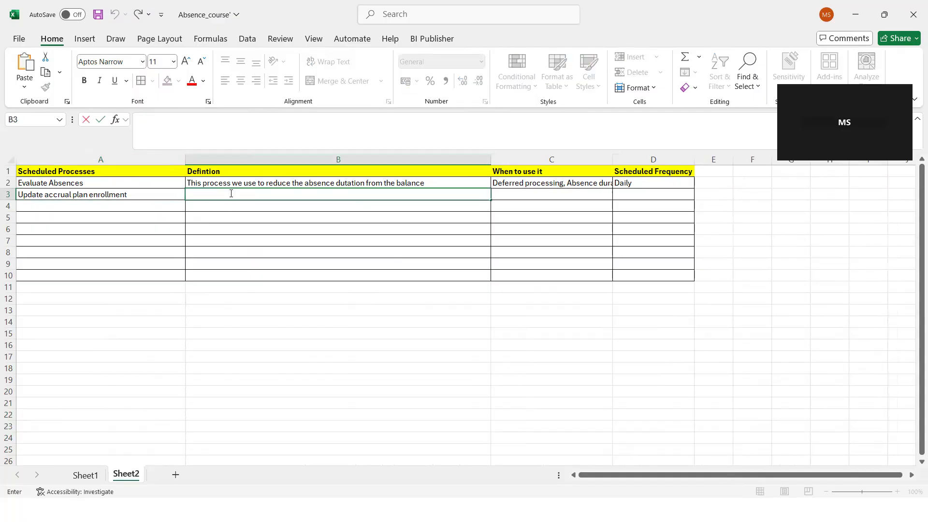
text(To enroll the staffs)
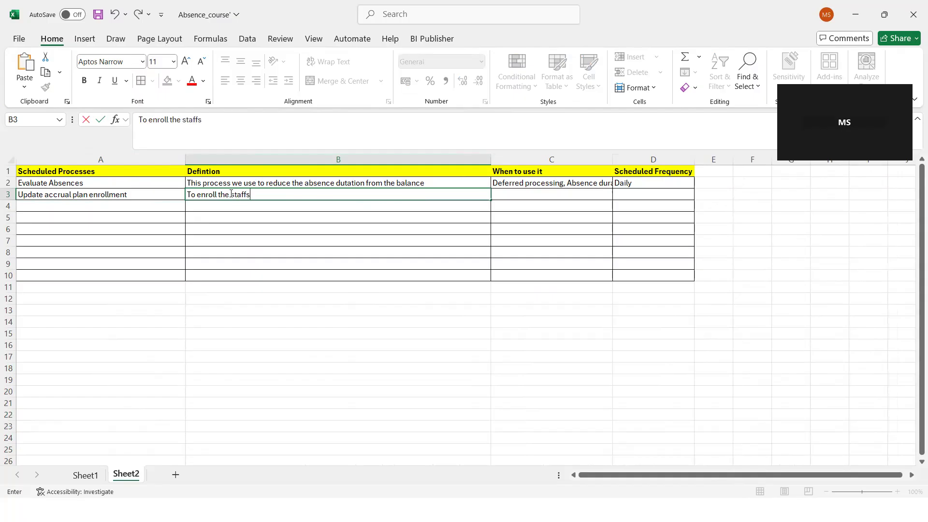
click(243, 195)
text(/de)
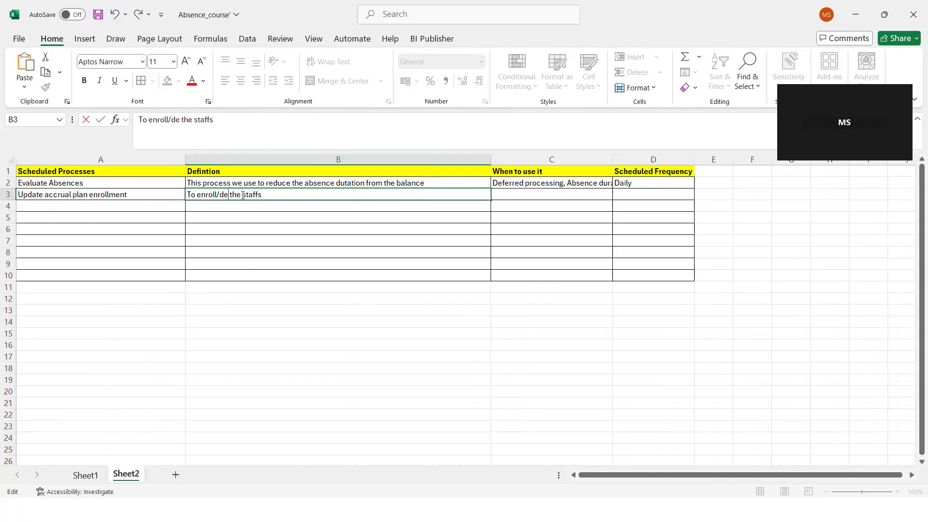
text(-enroll)
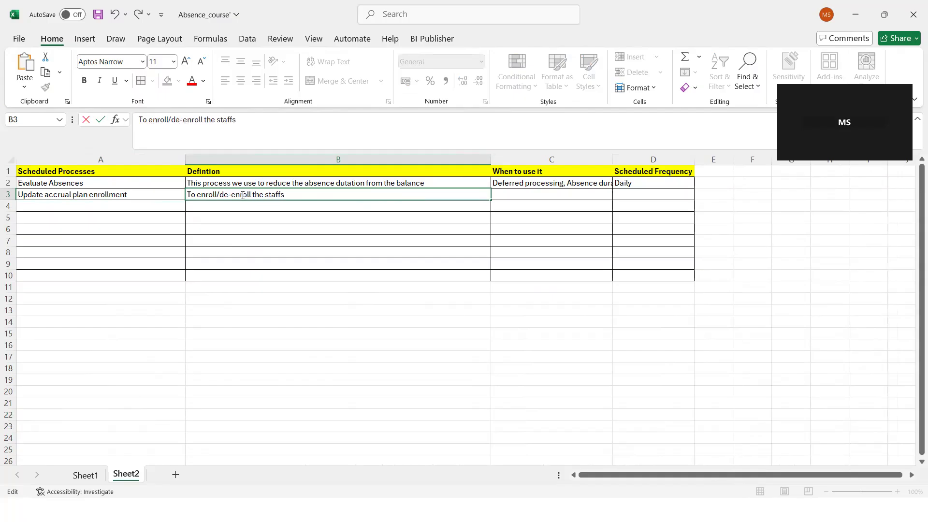
click(295, 192)
text(based on the eligb)
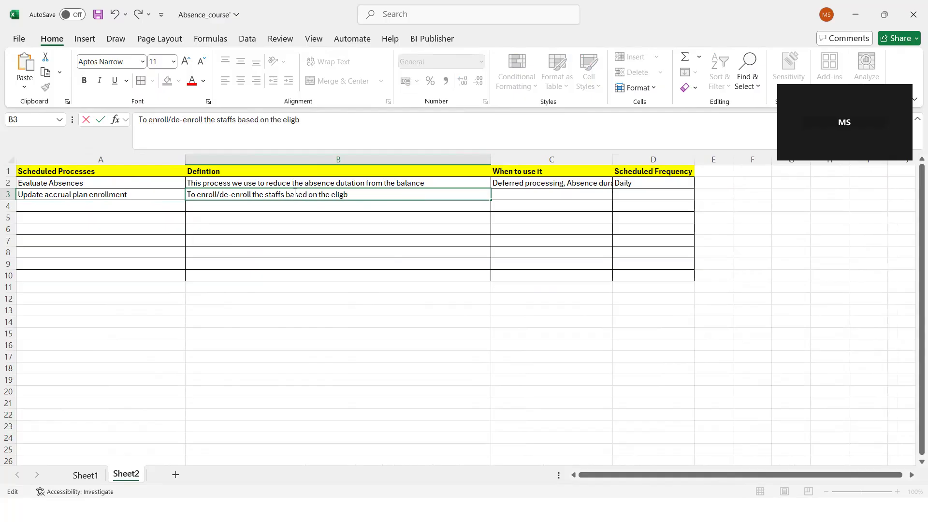
text(ilty)
- Enter "Hire, Change in assignment, Termination" in C3 as when to use the accrual plan enrollment process
click(519, 198)
text(Hire)
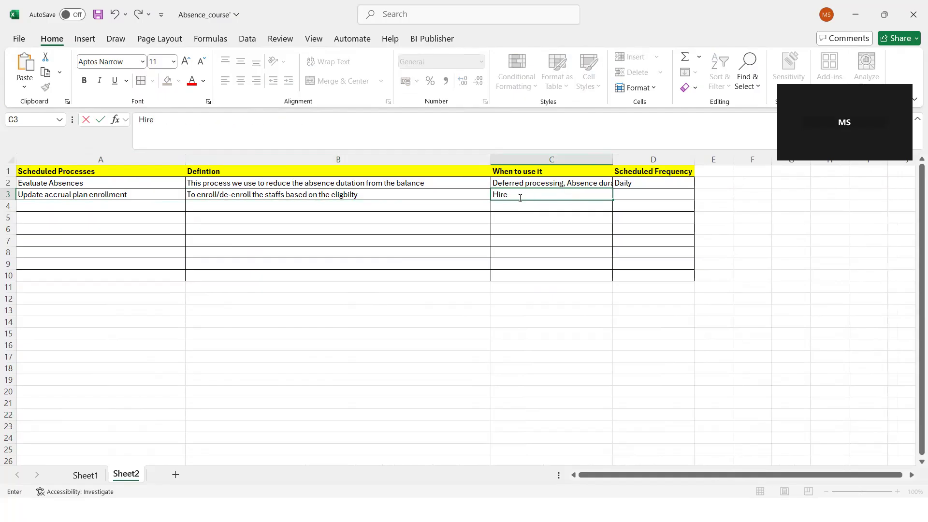
text(, Change in assignment)
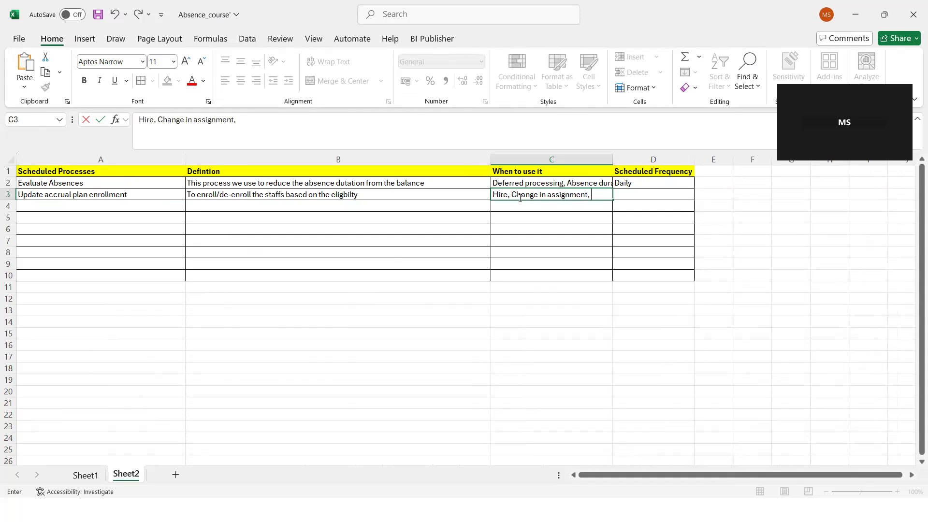
text(, Termination)
key(Return)
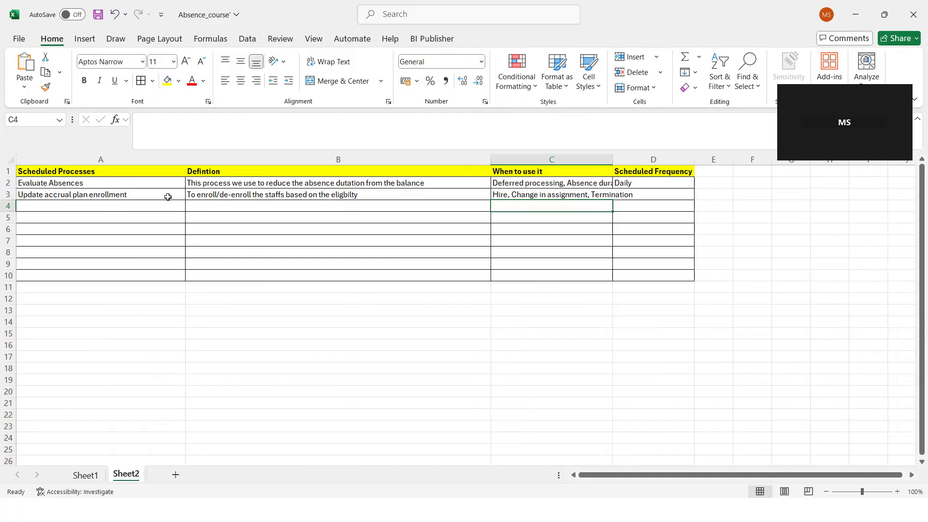
- Enter "Daily twice/Once" in D3 as the scheduled frequency of the accrual plan enrollment process
click(136, 197)
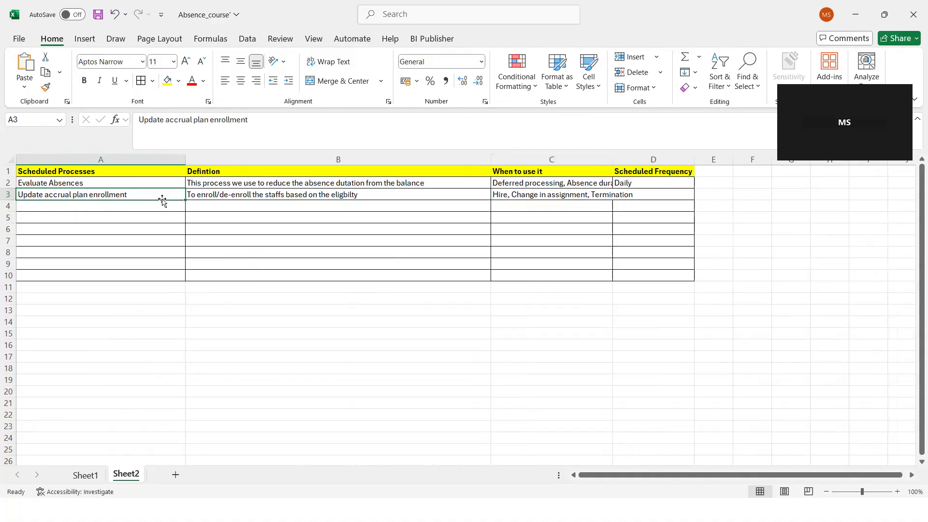
click(435, 197)
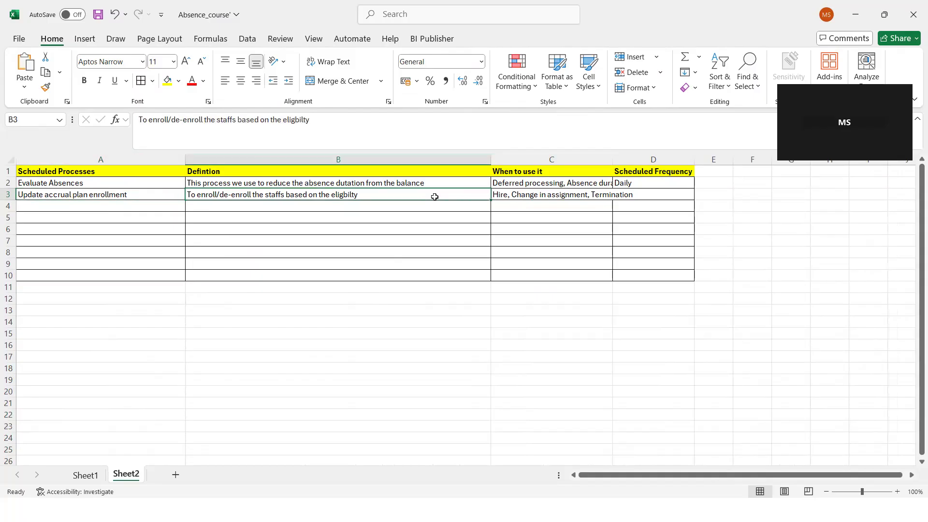
click(102, 195)
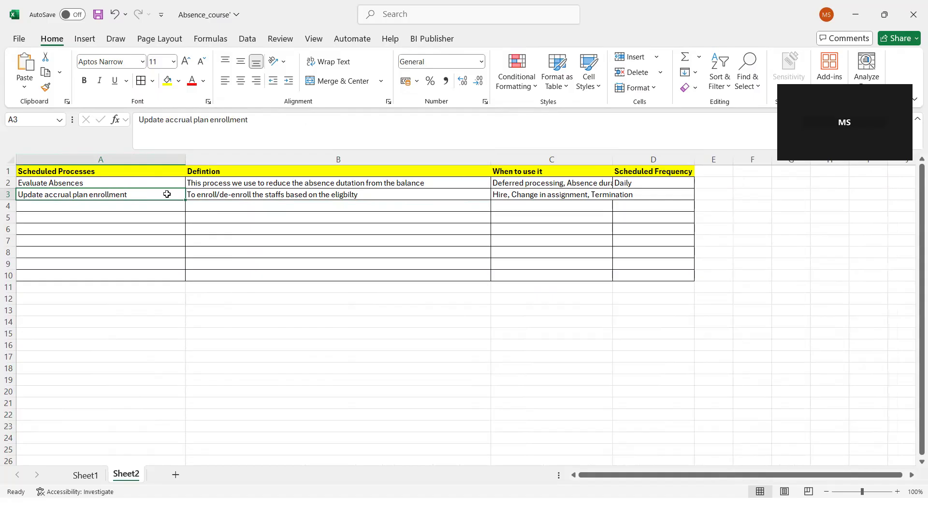
click(648, 196)
text(Daily)
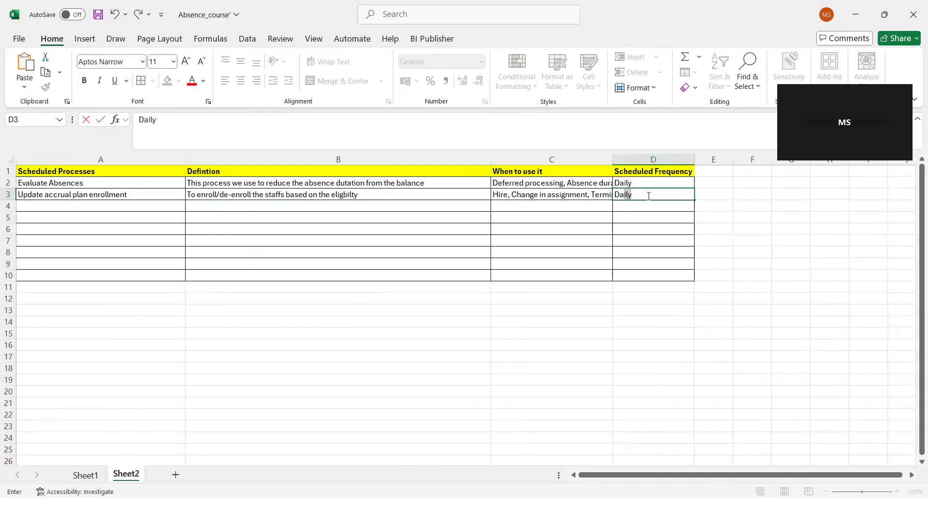
text( twice/Once)
- Add "Calculate accrual and balances" as the next scheduled process in A4
click(95, 204)
text(Ca)
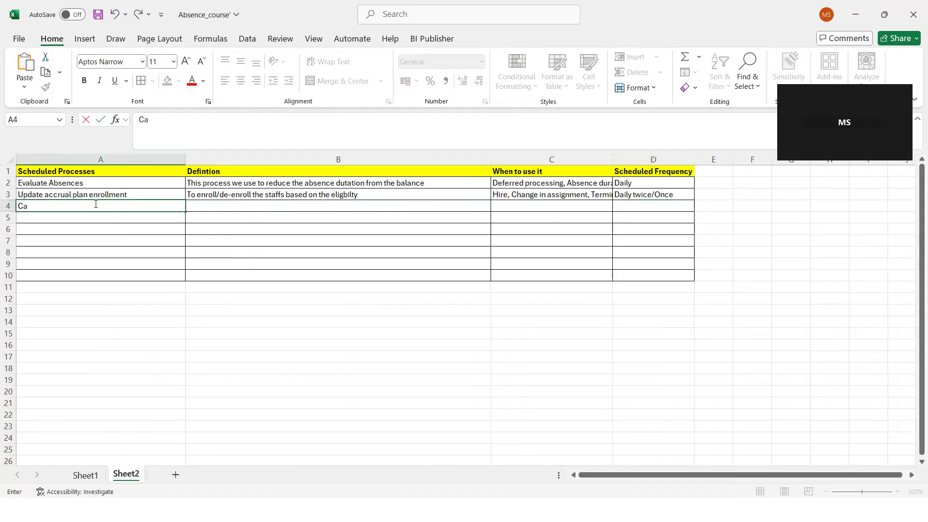
text(lculate accrual and balances)
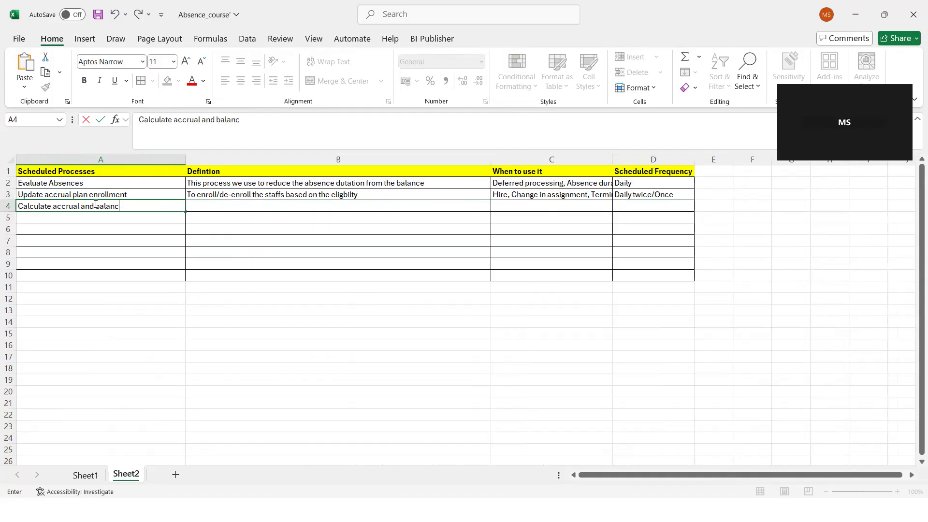
- Enter "Calculate the accrual for the plans enrolled, and updates the balances" as the definition in B4
click(228, 207)
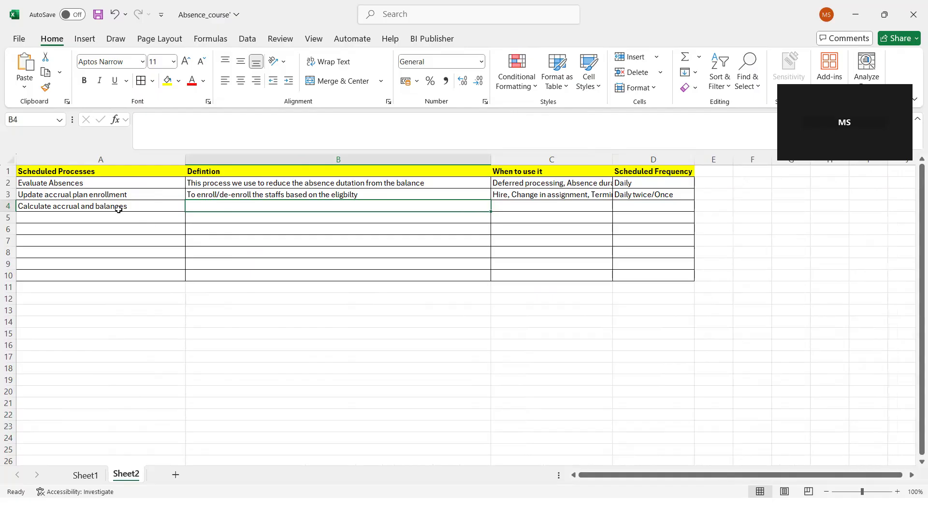
text(Calculate the accrual for the pl)
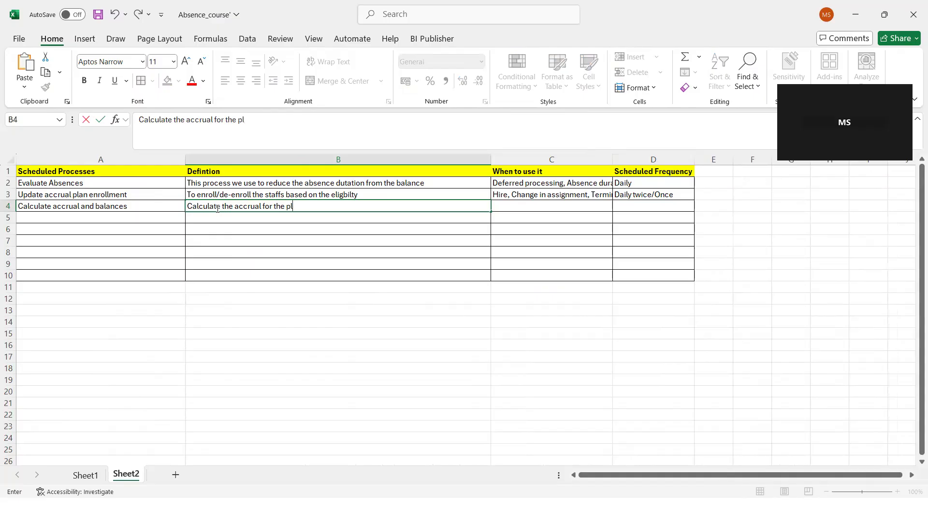
text(ans enrolled, and update)
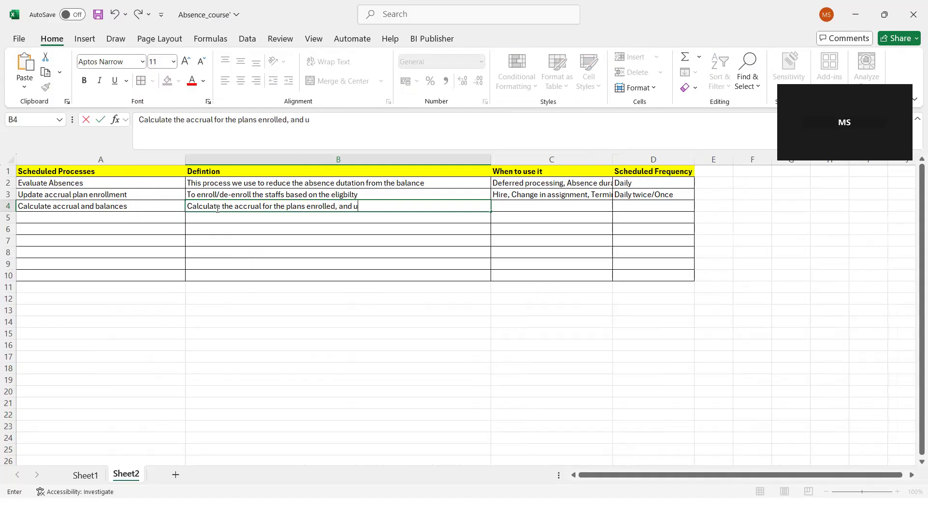
text(he balances)
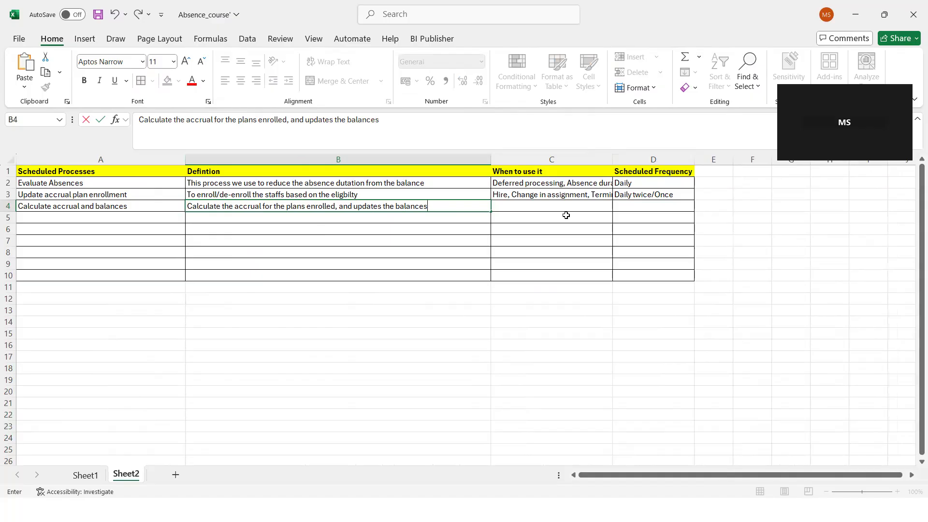
- Enter only "Hire" as the usage text in C4, removing the rest of the autocompleted suggestion
click(536, 205)
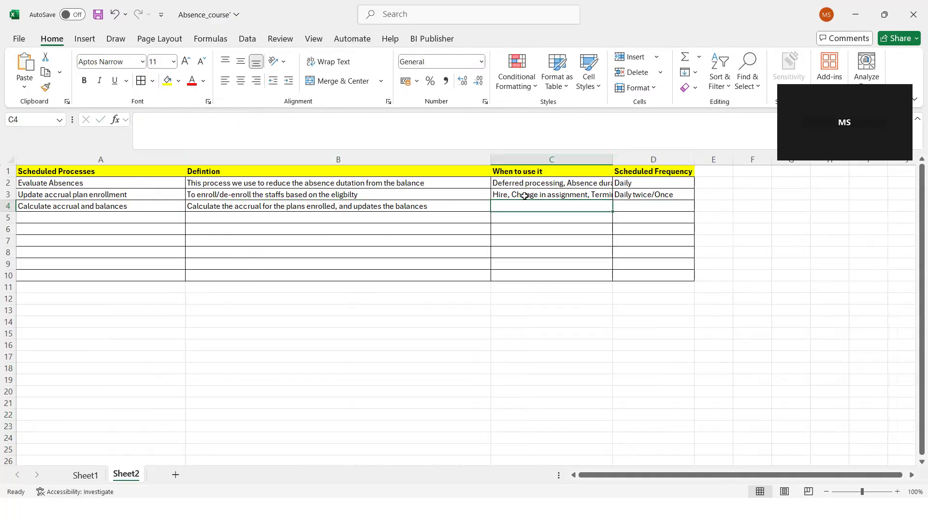
click(527, 195)
click(511, 208)
text(Hire,)
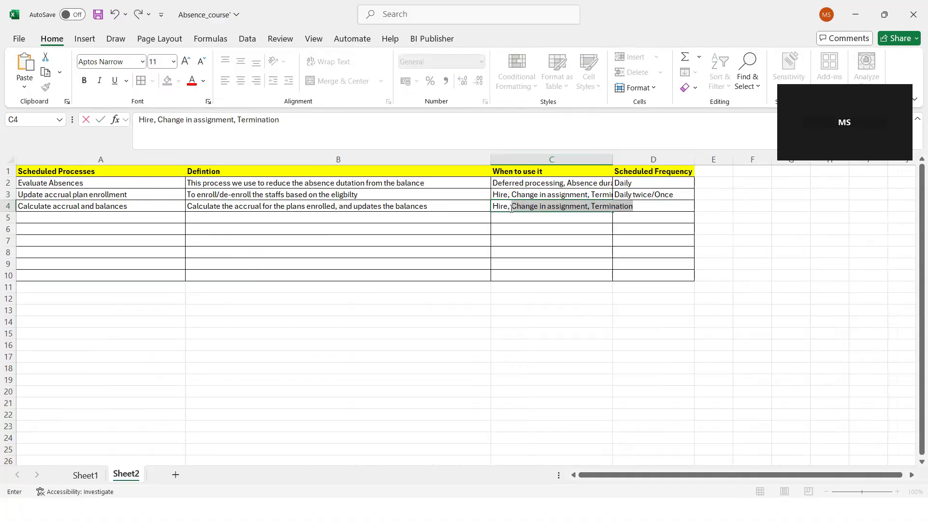
key(BackSpace)
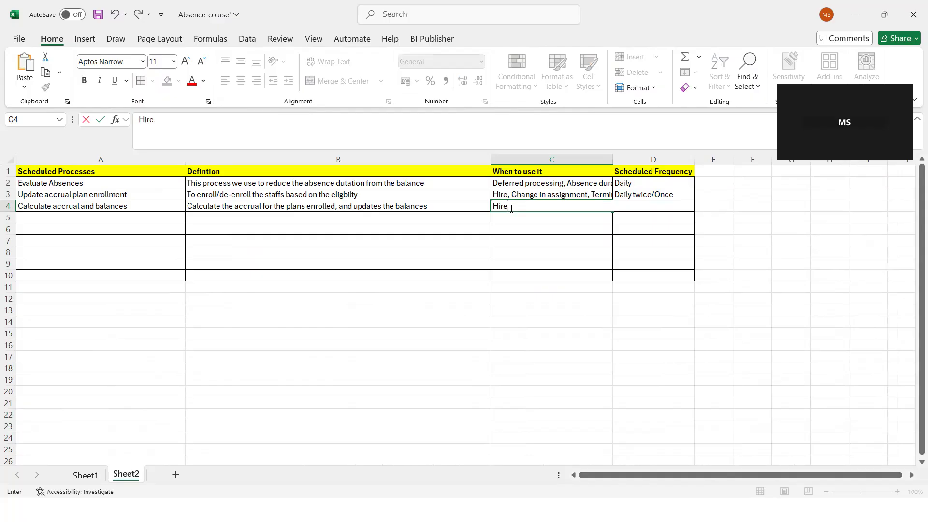
double_click(523, 203)
- Add the note "Accrual Plans" in F3, beside the rows for the enrollment and accrual calculation processes
drag(118, 195, 127, 208)
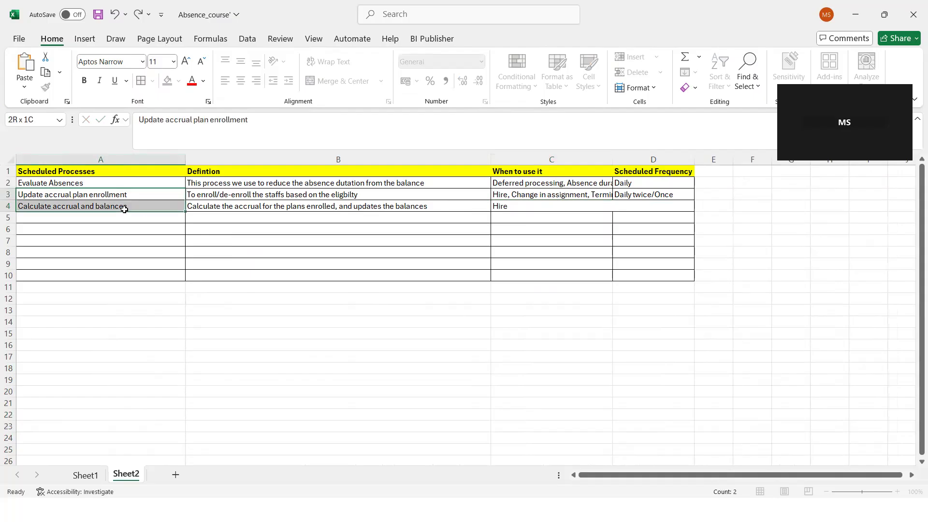
click(746, 198)
text(Accrual)
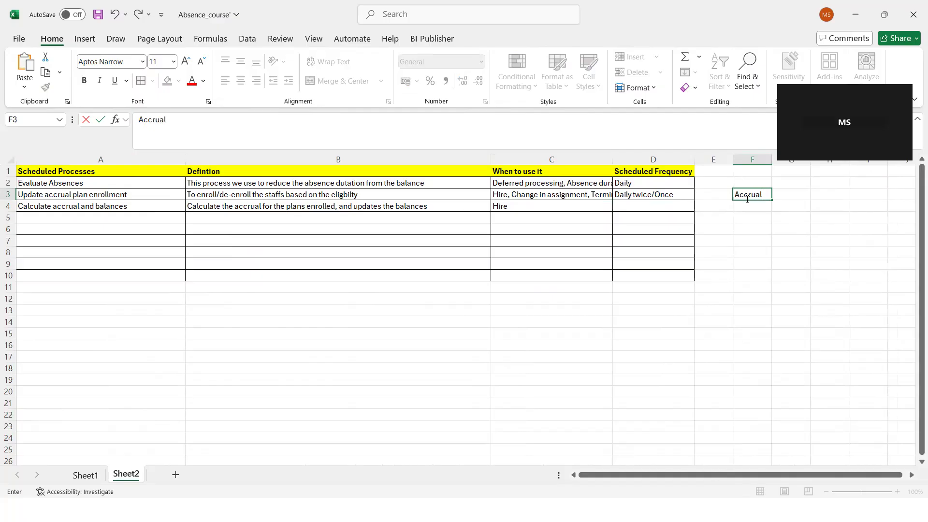
text( Plans)
key(Return)
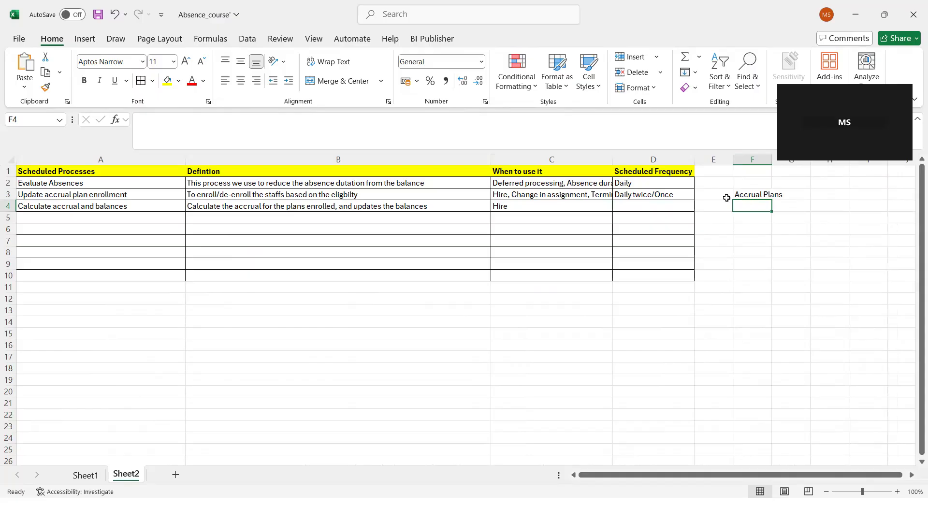
- Copy the scheduled frequency "Daily twice/Once" from D3 into D4
click(655, 206)
click(643, 195)
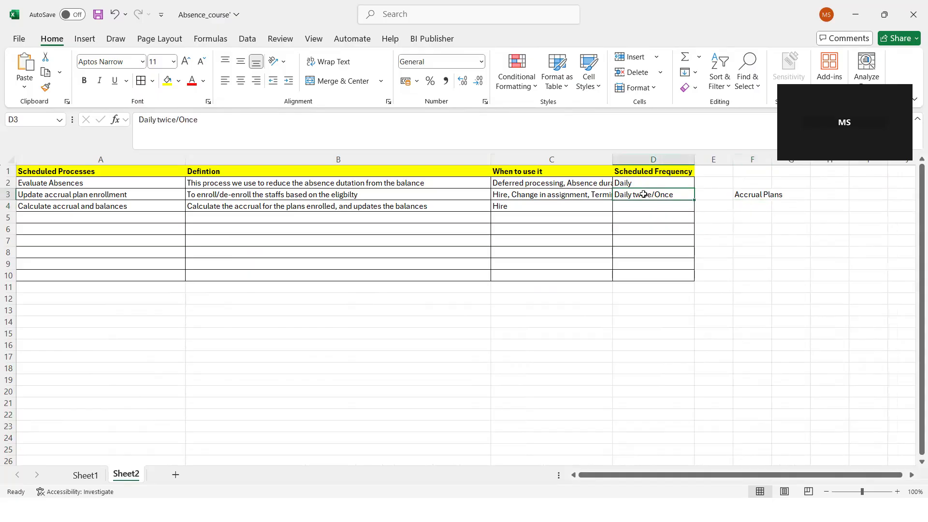
key(ctrl+c)
key(Down)
key(ctrl+v)
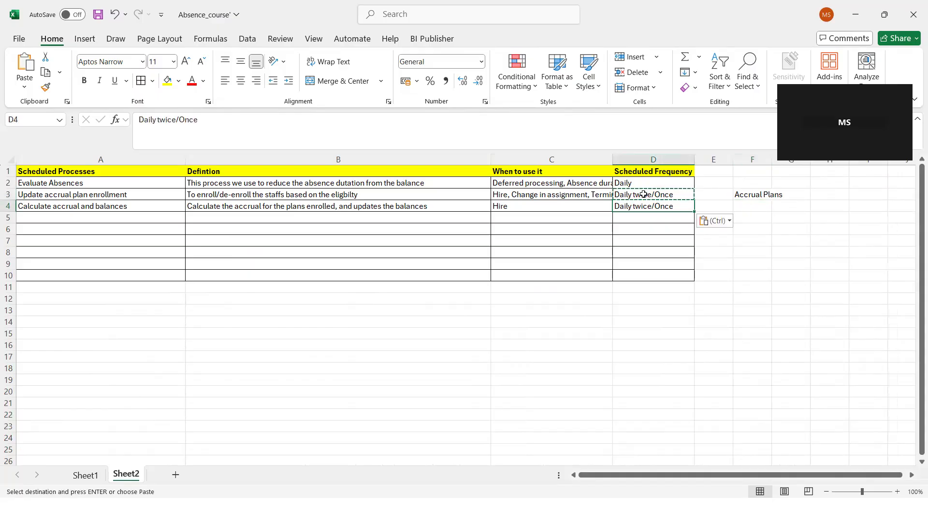
- Add "Withdraw accrual and balances" as the next scheduled process in A5
click(67, 220)
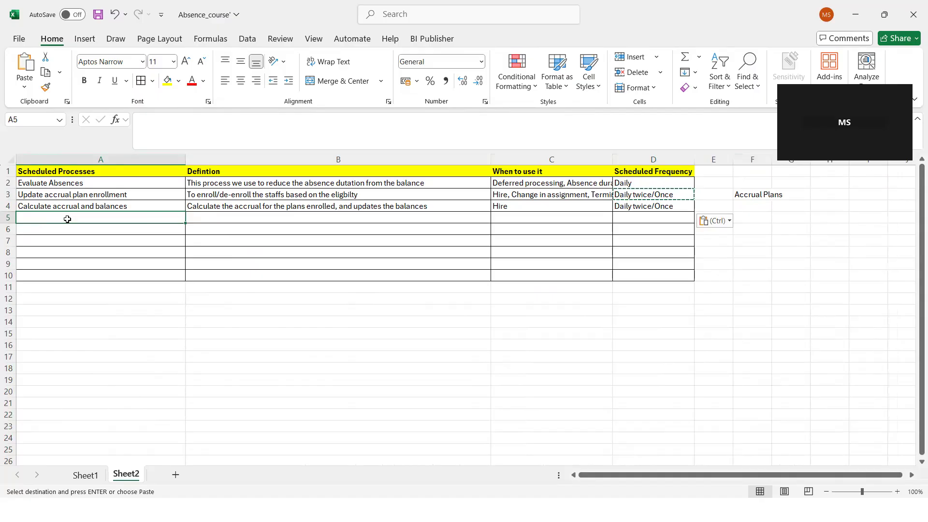
text(Withdraw accrual and bas)
key(BackSpace)
text(lances)
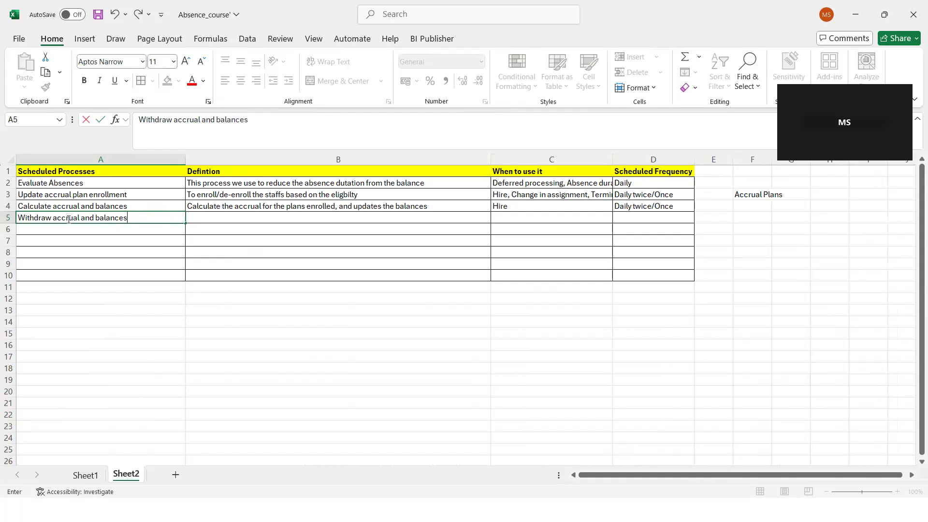
- Enter "Withdraw the accruals and balances from the plan" as the definition in B5
click(199, 215)
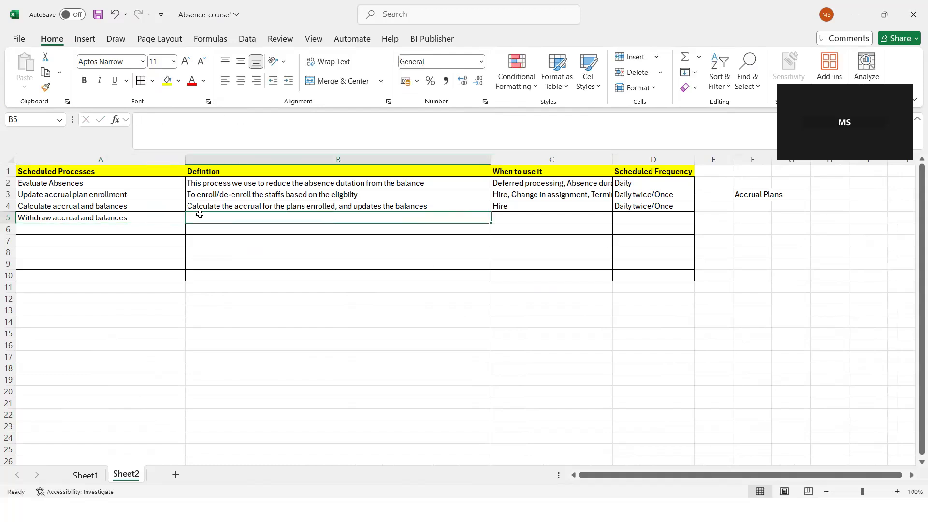
text(Withd)
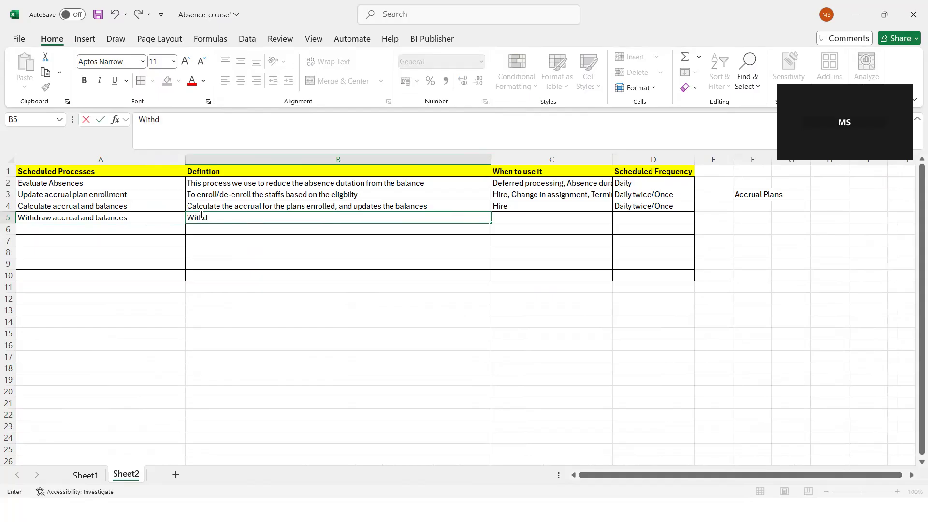
text(raw the accruals and balanc)
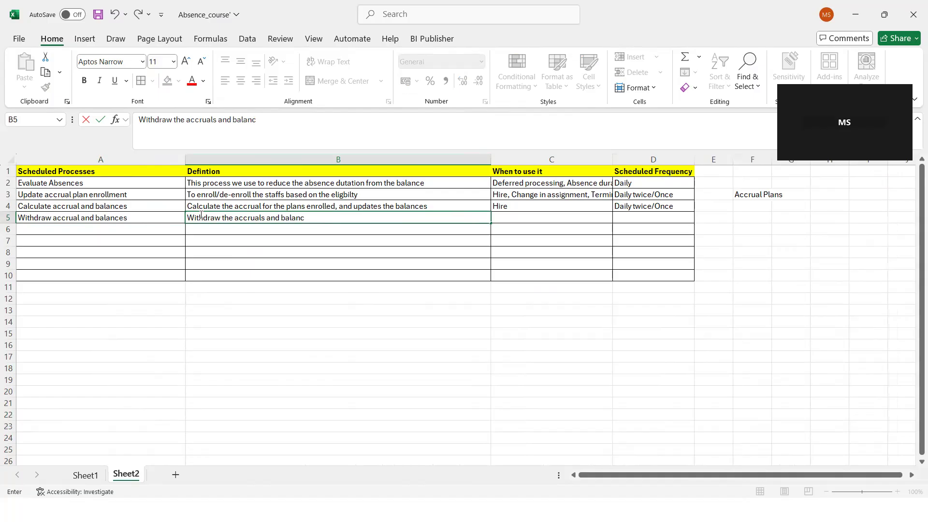
text(es from the plan)
click(101, 210)
click(107, 220)
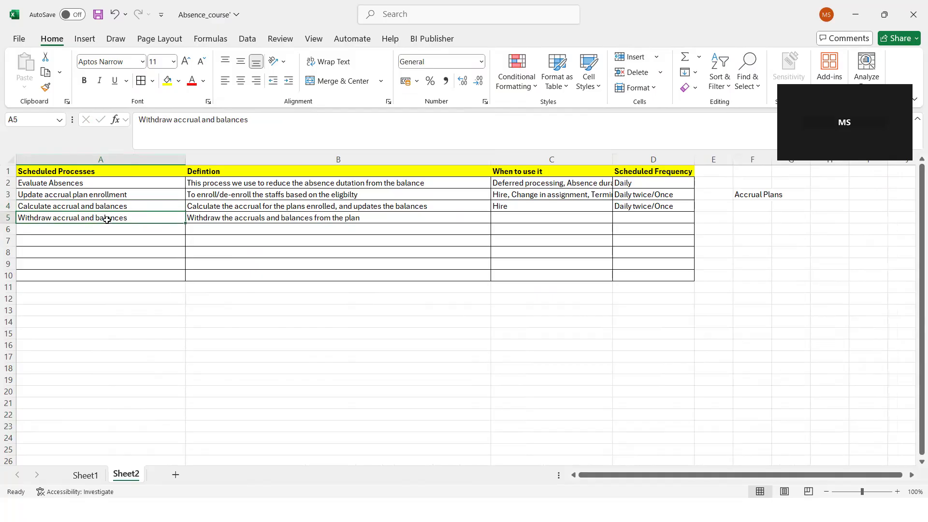
- Enter "In case of any errors, contract extention" in C5 as when to use the withdraw accrual process
click(501, 218)
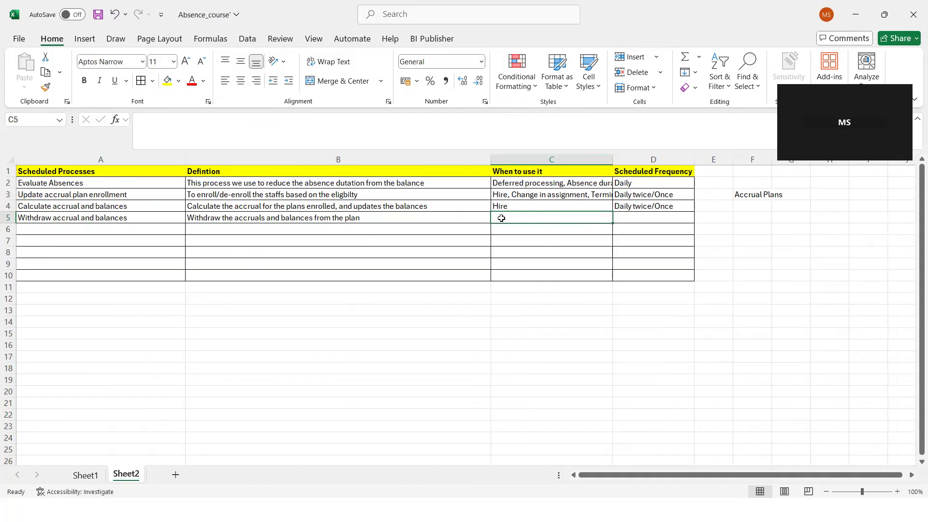
text(In case of any)
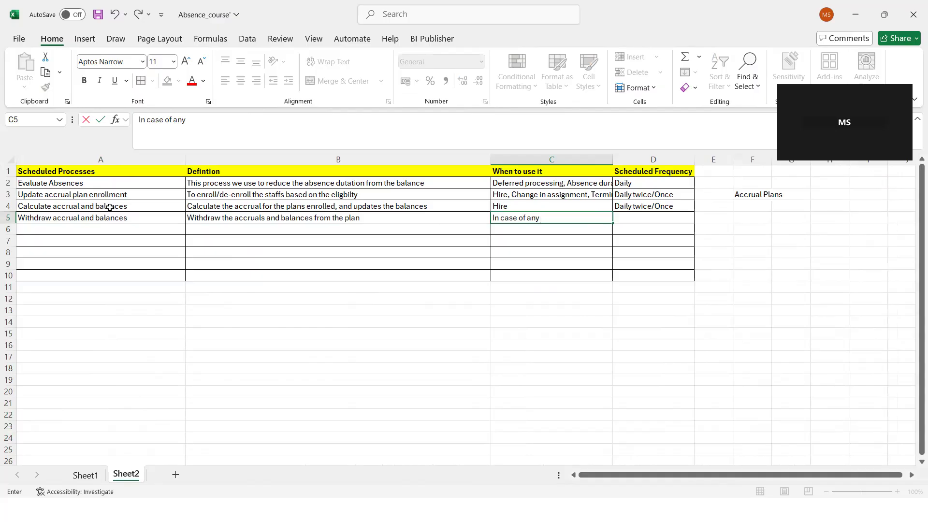
click(91, 208)
click(107, 219)
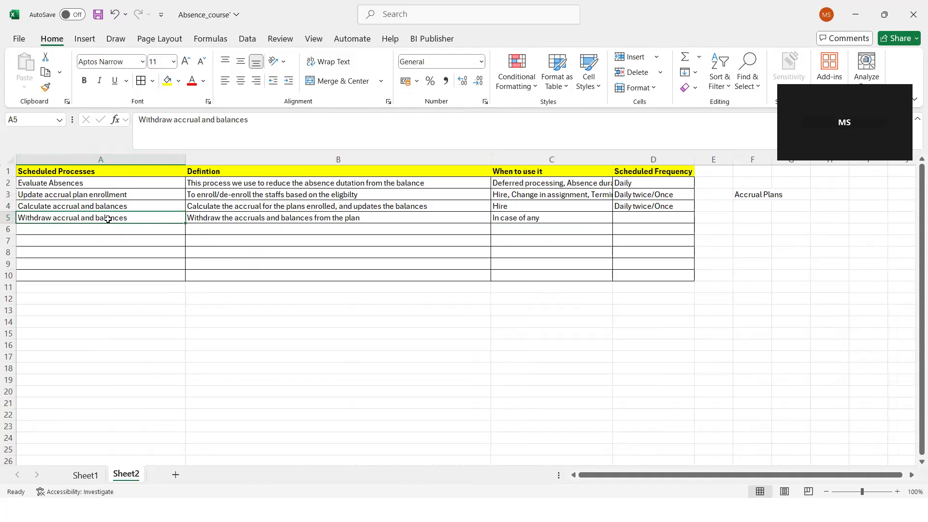
double_click(542, 219)
text(error)
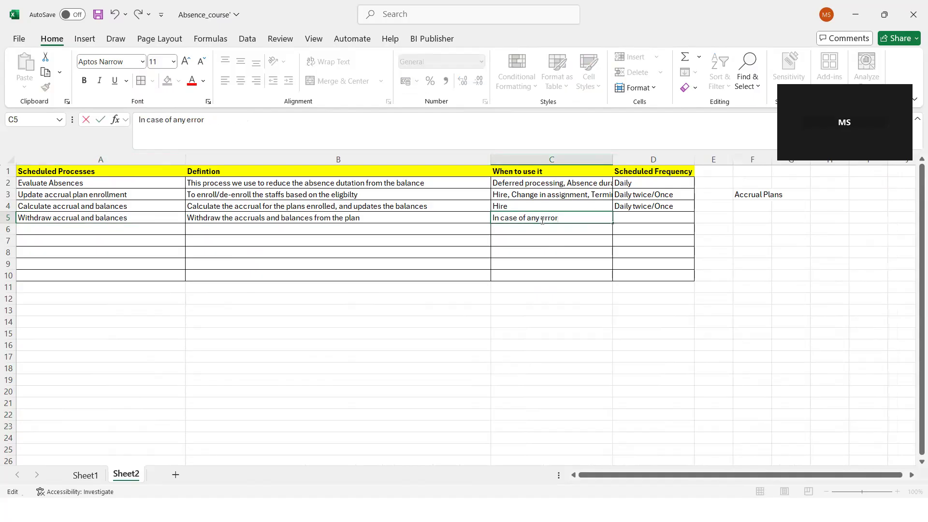
text(s, contract extention)
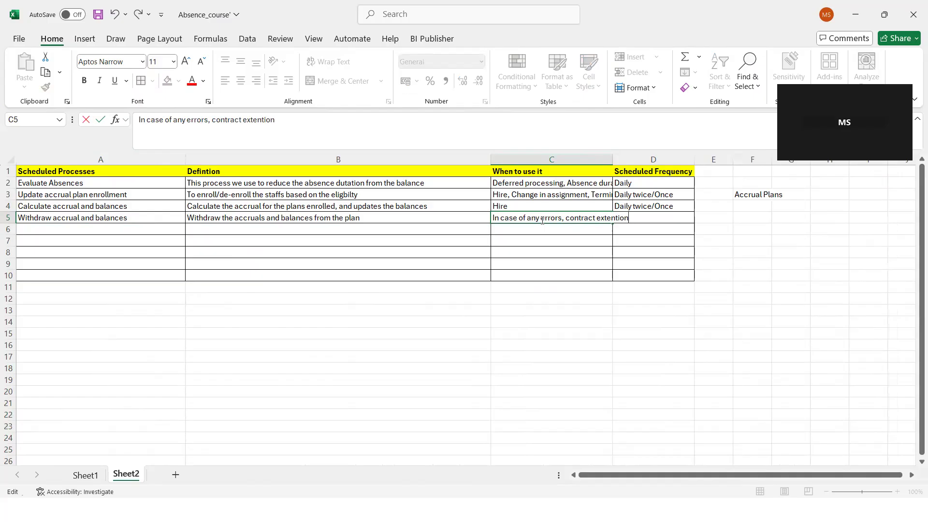
click(530, 231)
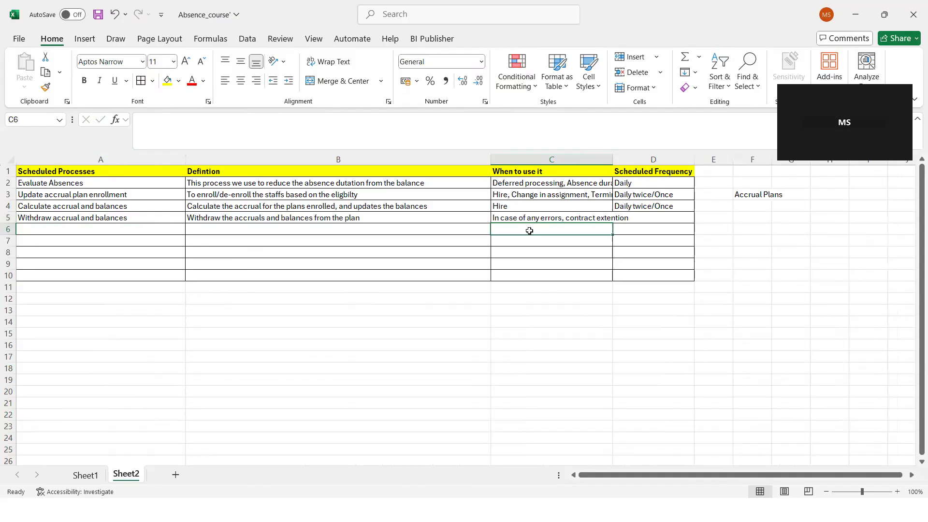
click(563, 219)
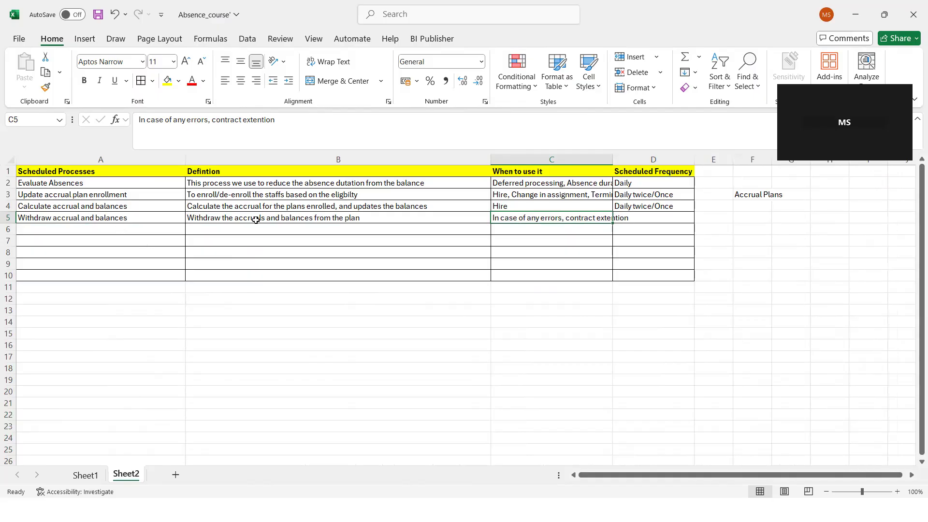
- Enter "It should NOT be scheduled" as the scheduled frequency in D5 and save the workbook
click(646, 223)
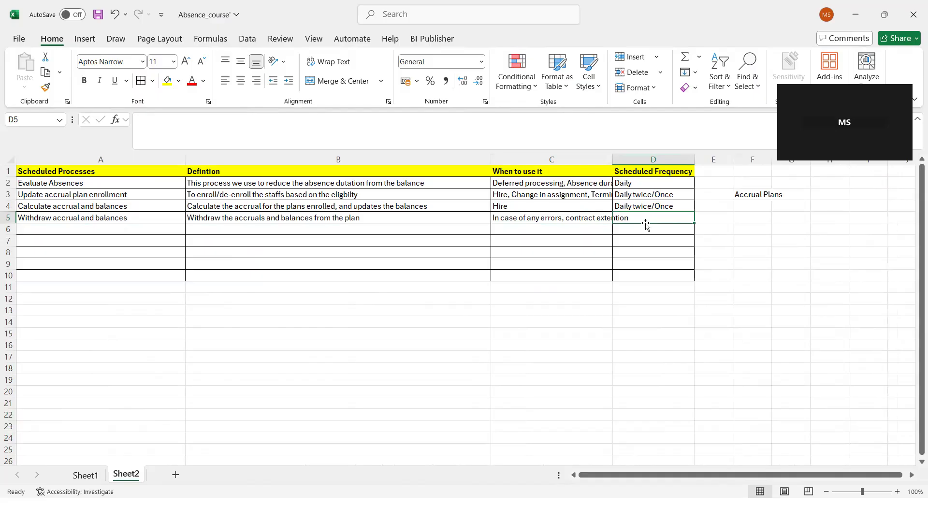
text(It should not)
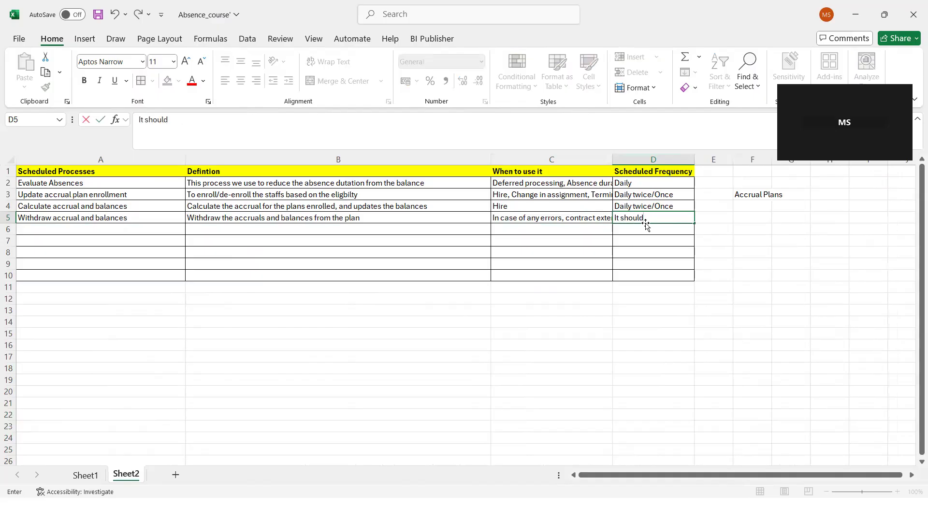
key(BackSpace)
key(BackSpace)
key(BackSpace)
text(NOT)
text(be scheduled)
key(Return)
key(ctrl+s)
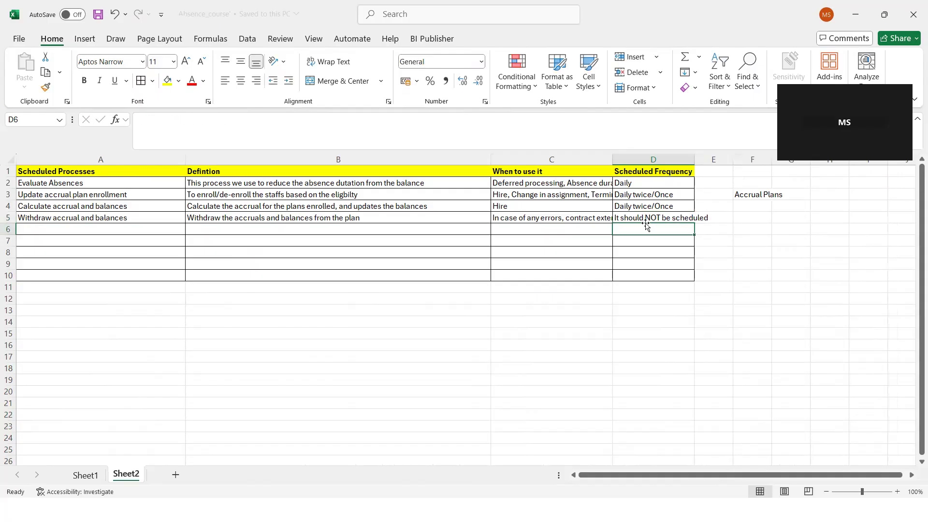
click(640, 218)
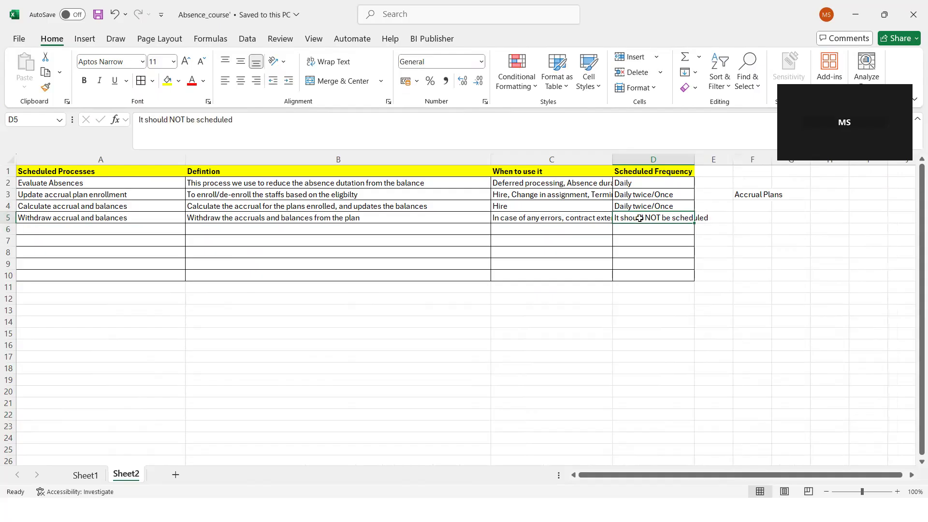
- Check the presentation slide's process list and add "Generate daily breakdown of absence details" as the next scheduled process in A6
click(110, 226)
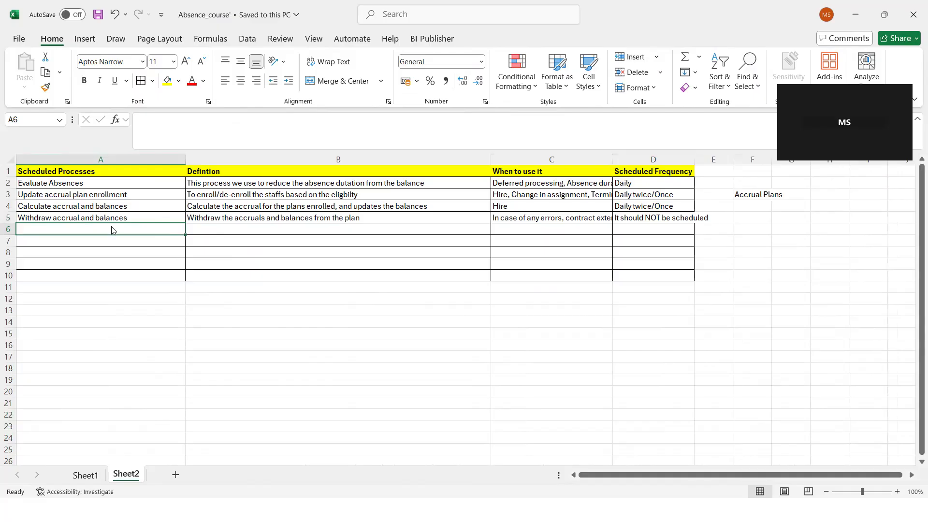
key(alt+Tab)
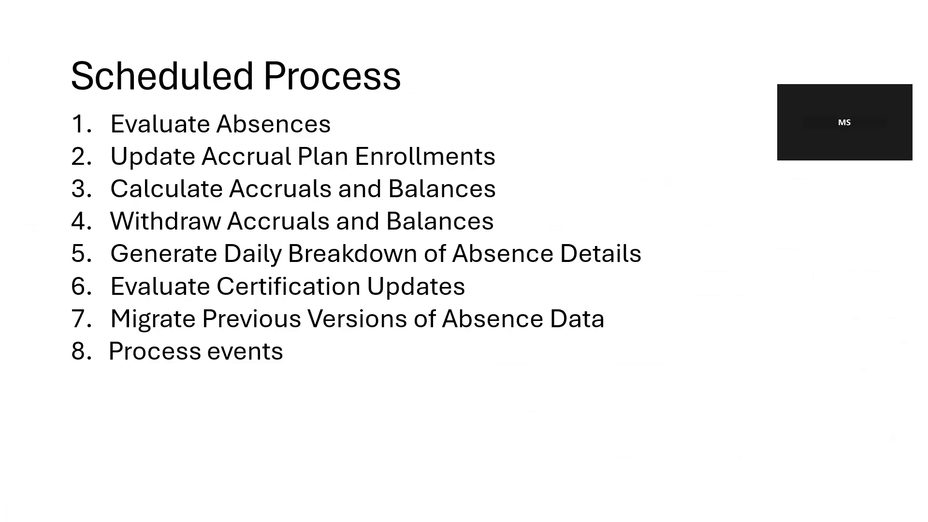
key(alt+Tab)
text(te da)
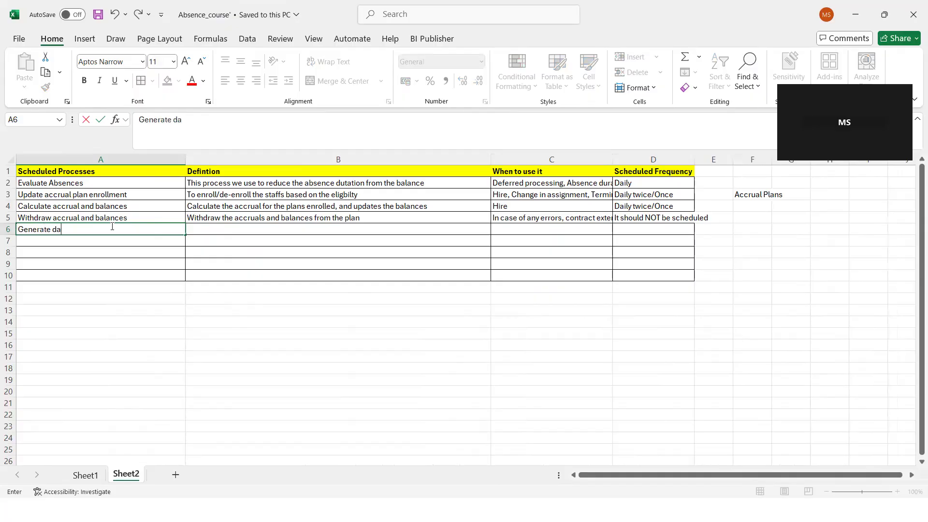
text(ily breakdown of abse)
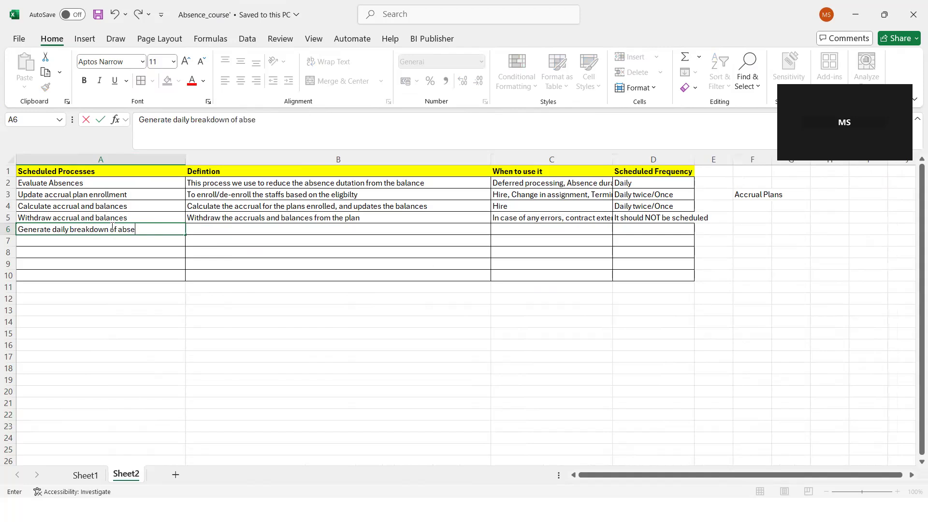
text(nce details)
- Enter "To breakdown the absences on daily basis" as the definition in B6
click(268, 229)
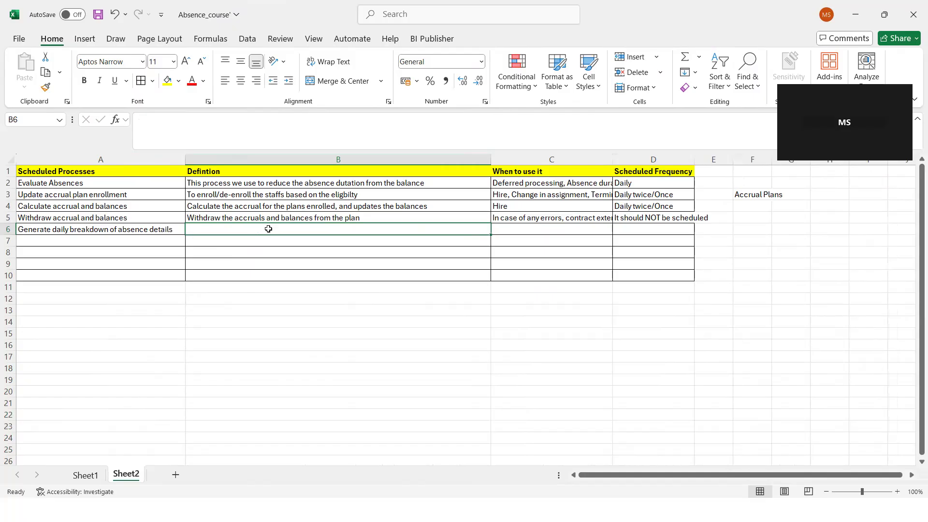
text(To brea)
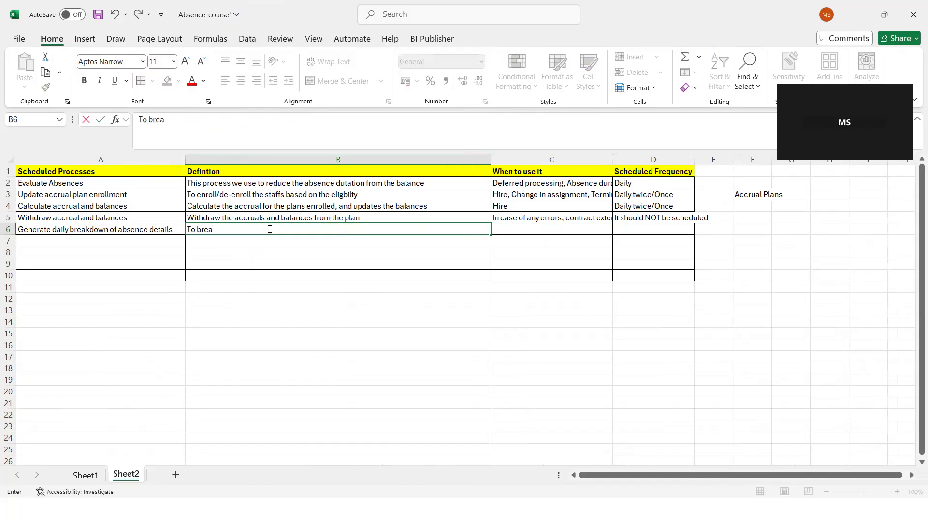
text(kdown the absences on )
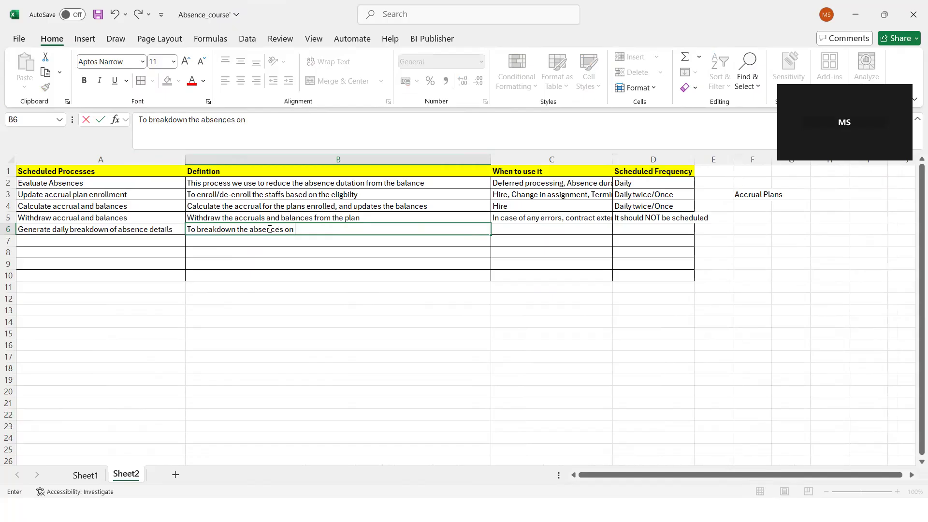
text(daily basis)
- Set the scheduled frequency of the daily breakdown process in D6 to "Daily"
click(632, 230)
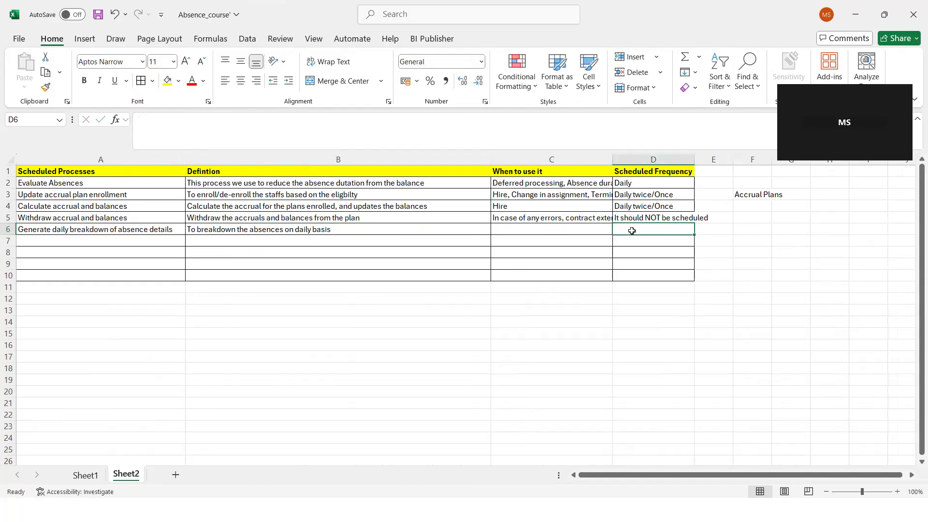
text(Daily)
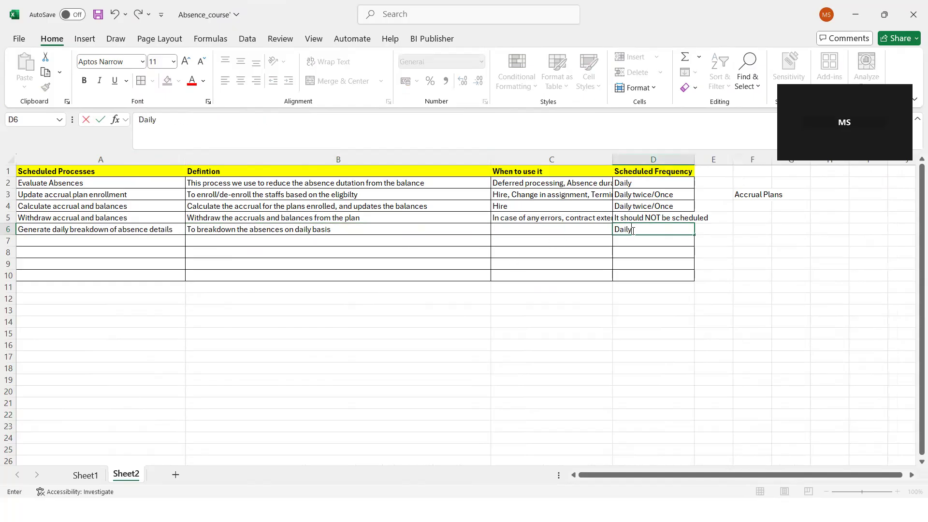
click(560, 237)
- Enter "Absence records in single records, Payroll reporting" in C6 as when to use the daily breakdown process
click(546, 228)
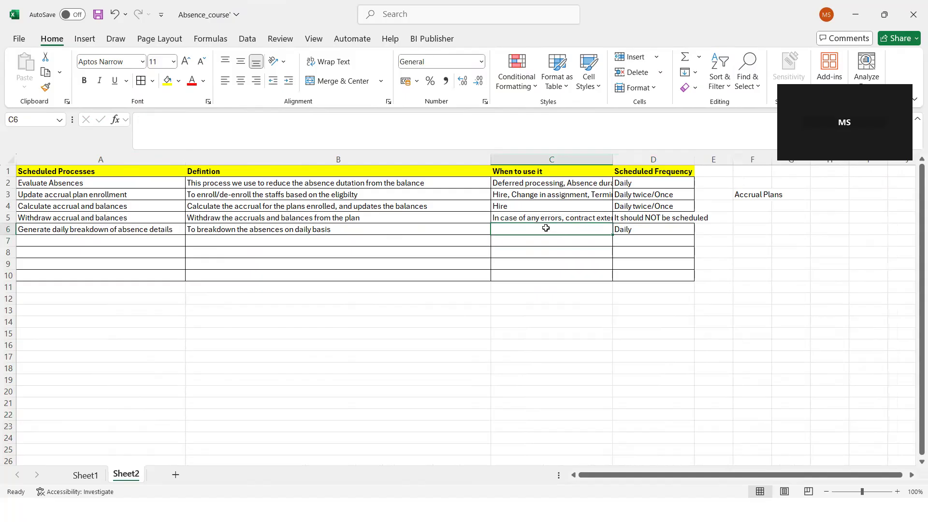
double_click(546, 227)
text(Absence records)
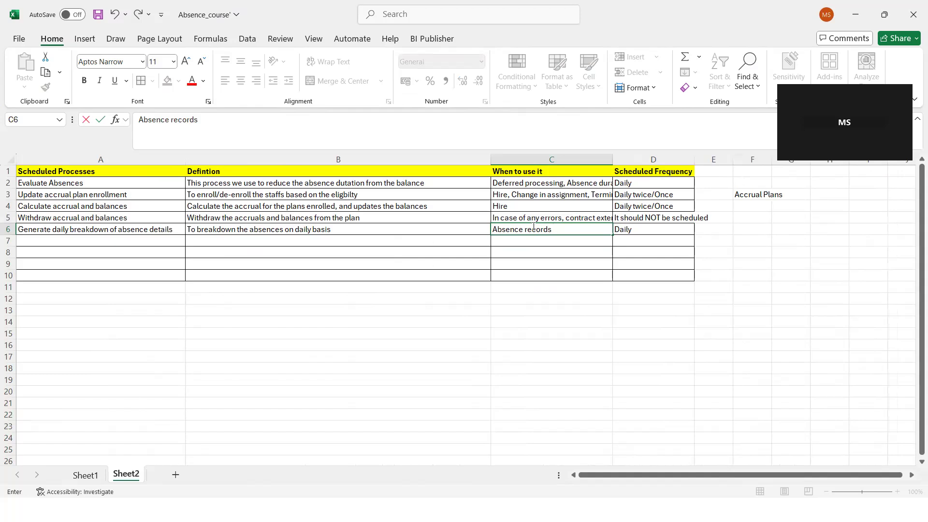
text(in single records, Payroll)
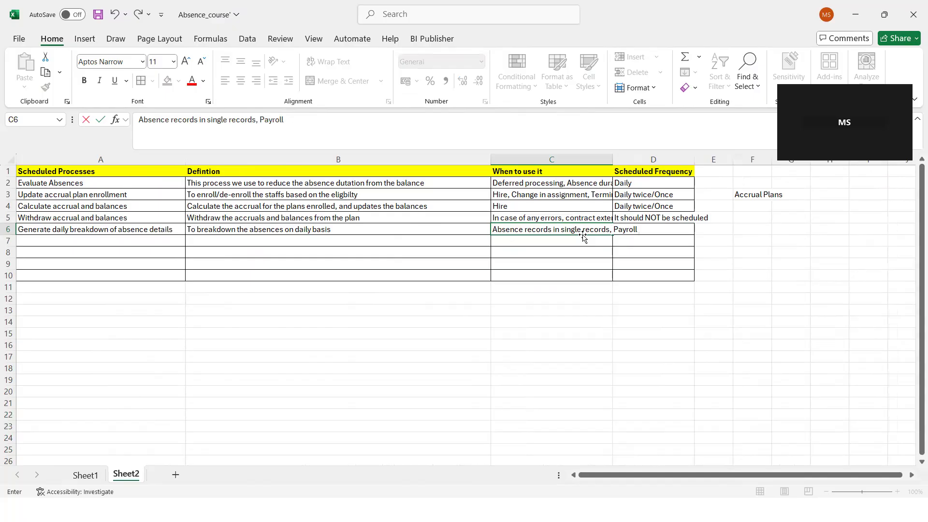
text(repor)
text(ting)
click(615, 308)
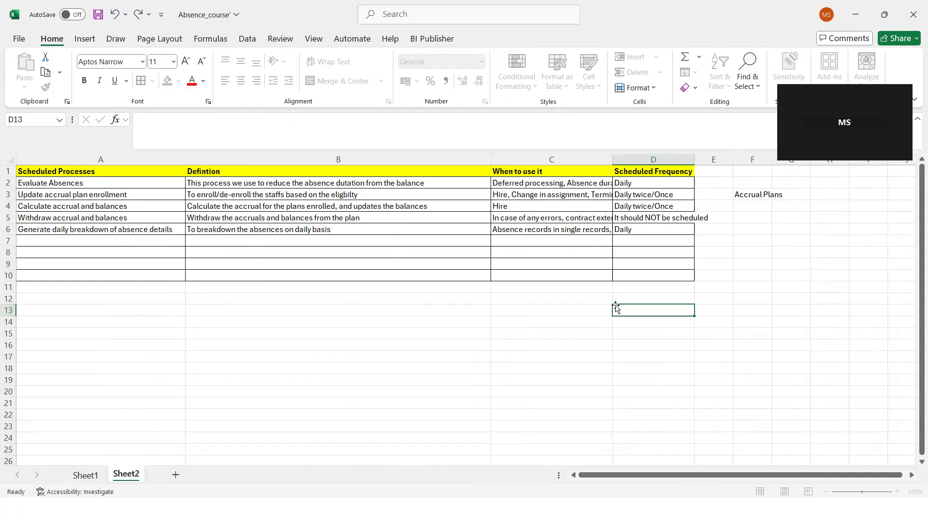
click(605, 234)
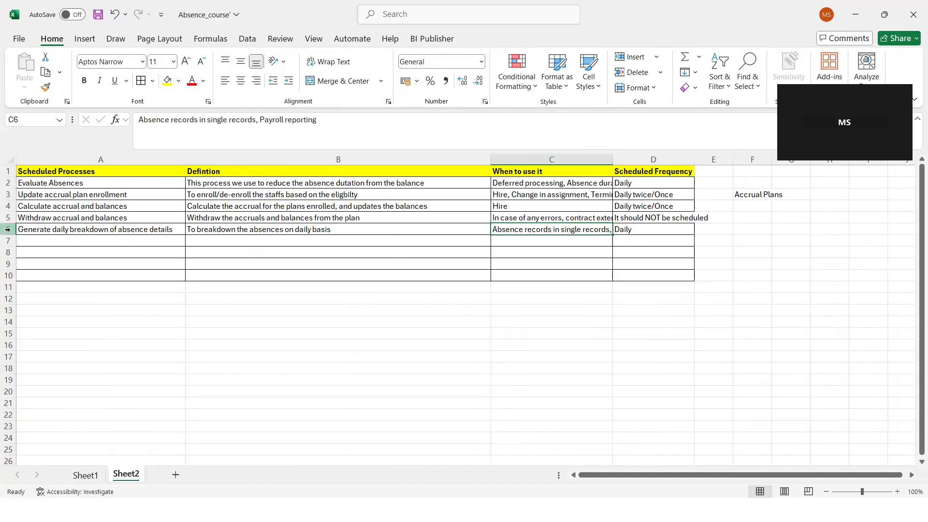
- Check the presentation slide's process list and add "Evaluate certification updates" as the next scheduled process in A7
click(111, 228)
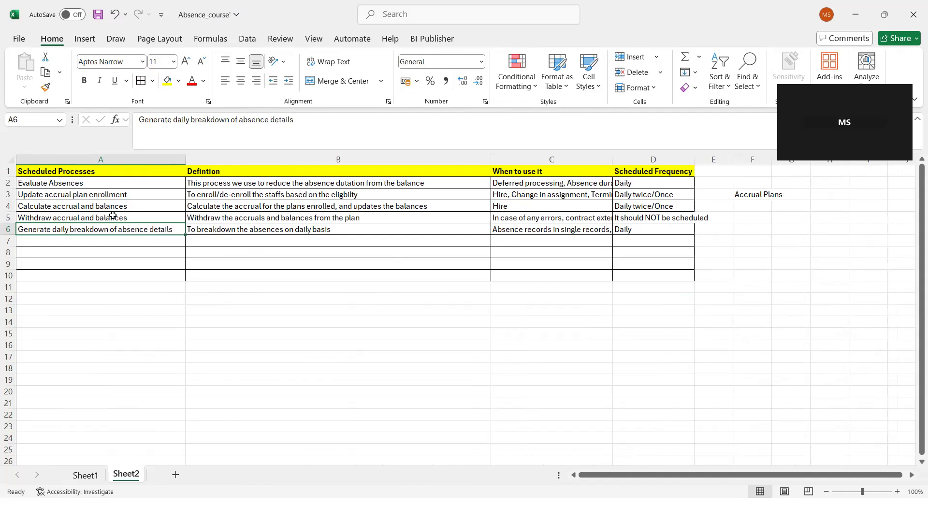
click(104, 238)
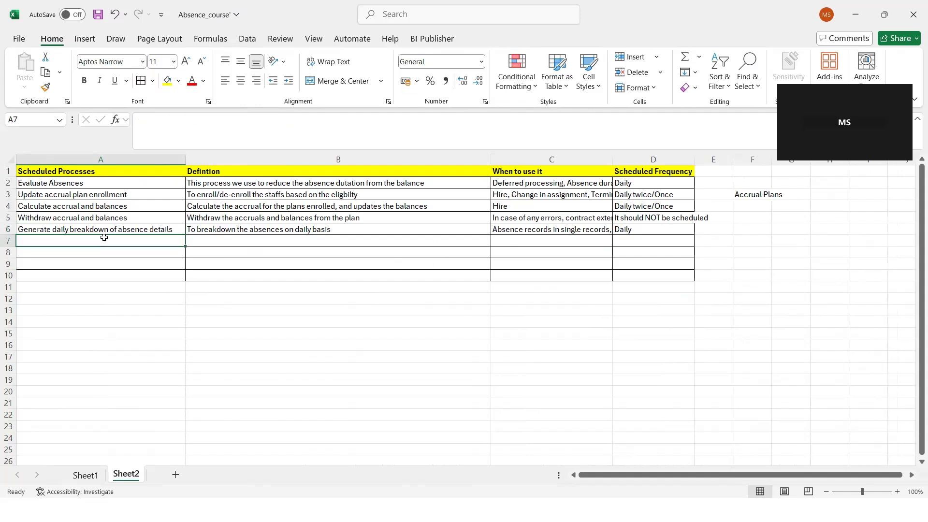
key(alt+Tab)
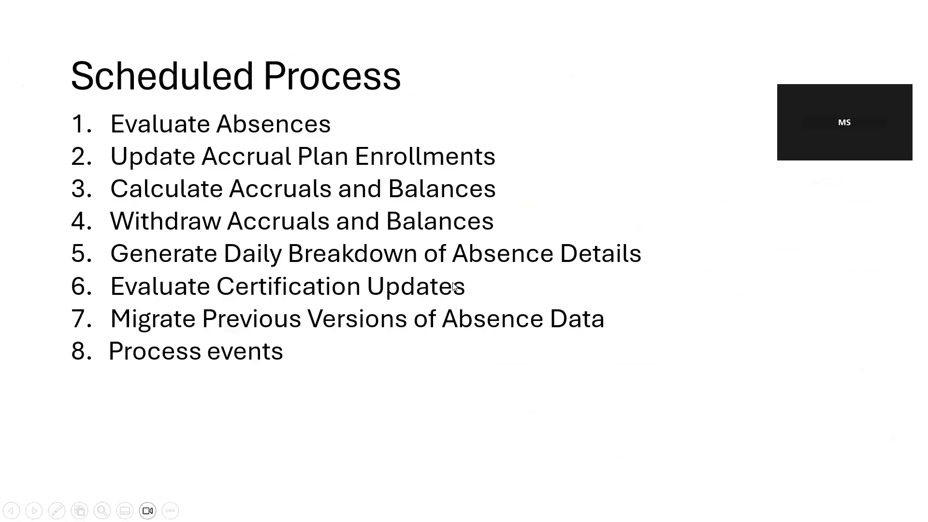
key(alt+Tab)
click(132, 236)
text(Eval)
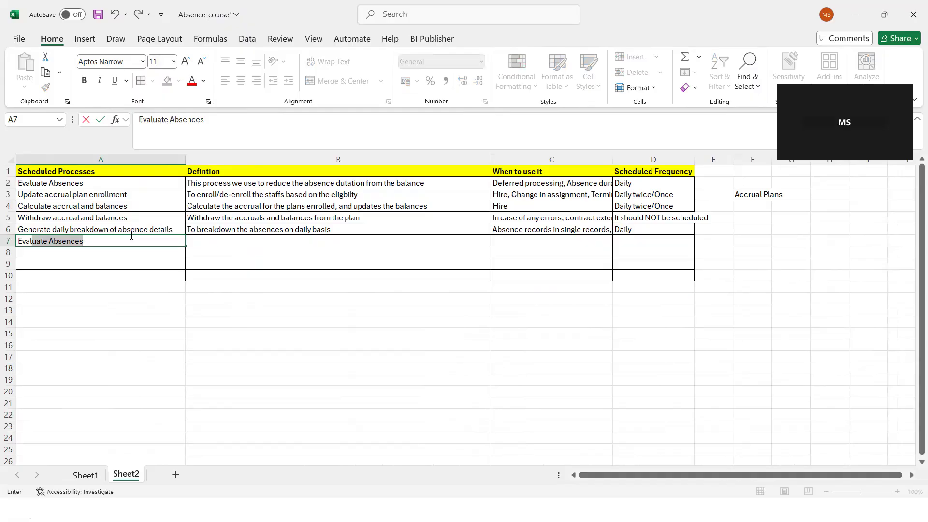
text(uate cert)
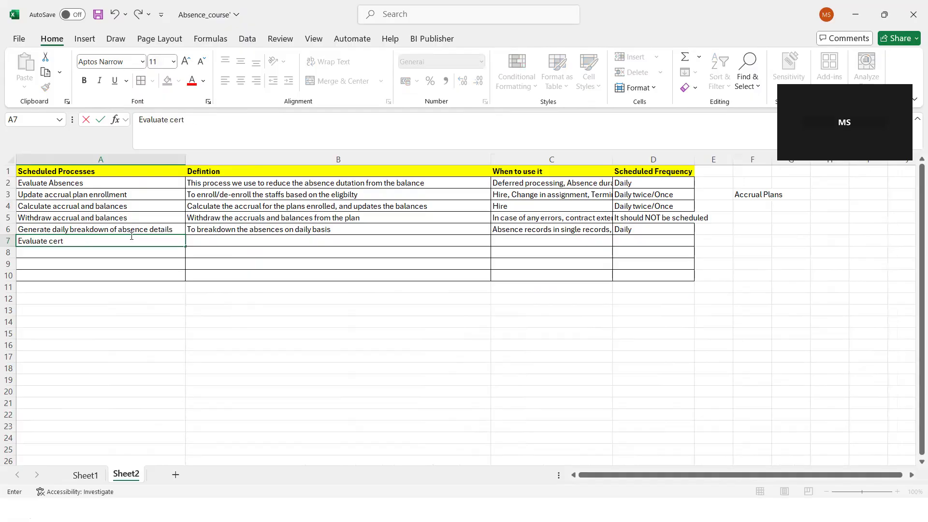
text(ification updates)
- Enter "Ceritifcation overdue trigger" as the definition of the certification updates process in B7
click(188, 242)
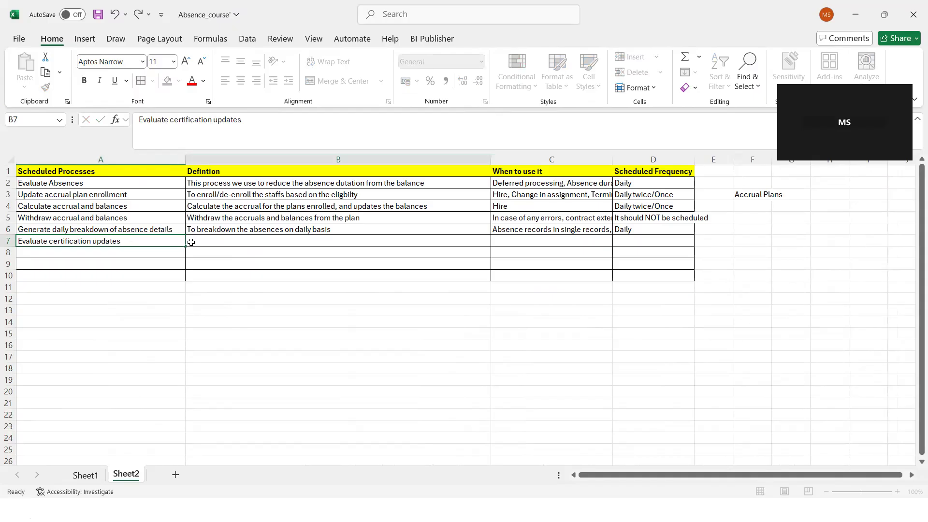
text(Ceritifcation)
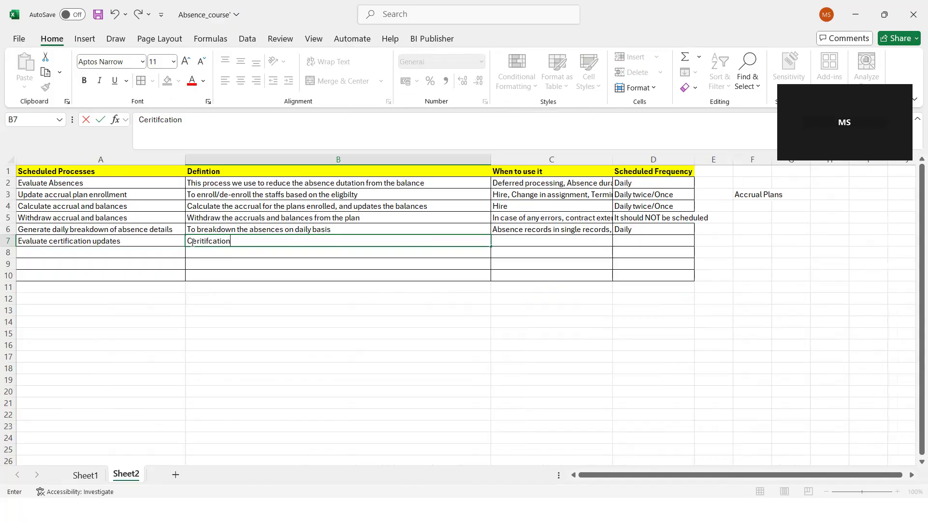
text(overdue trigger)
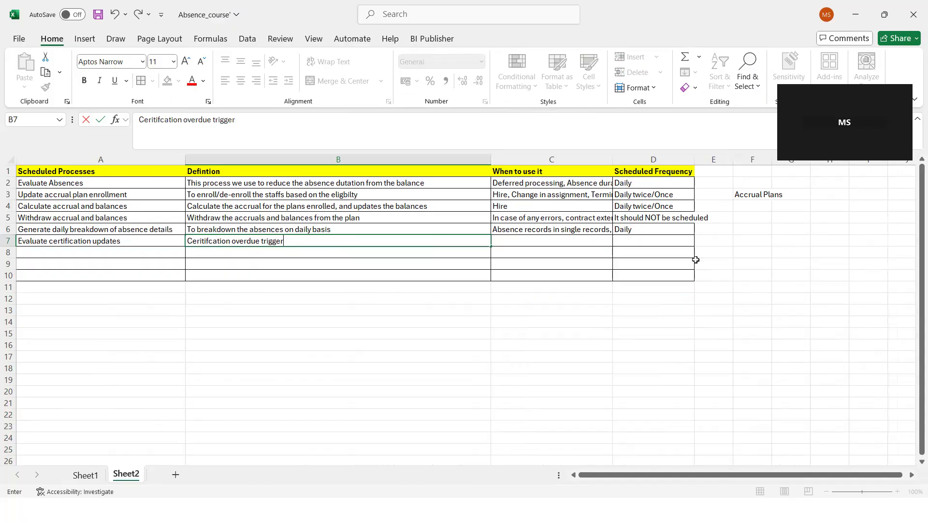
key(Tab)
- Set the scheduled frequency of the certification updates process in D7 to "Daily"
click(647, 241)
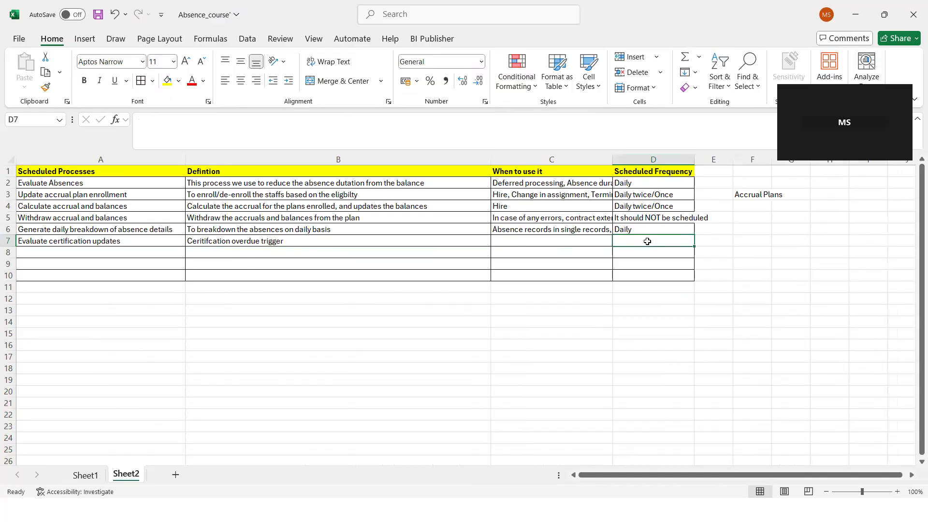
text(Daily)
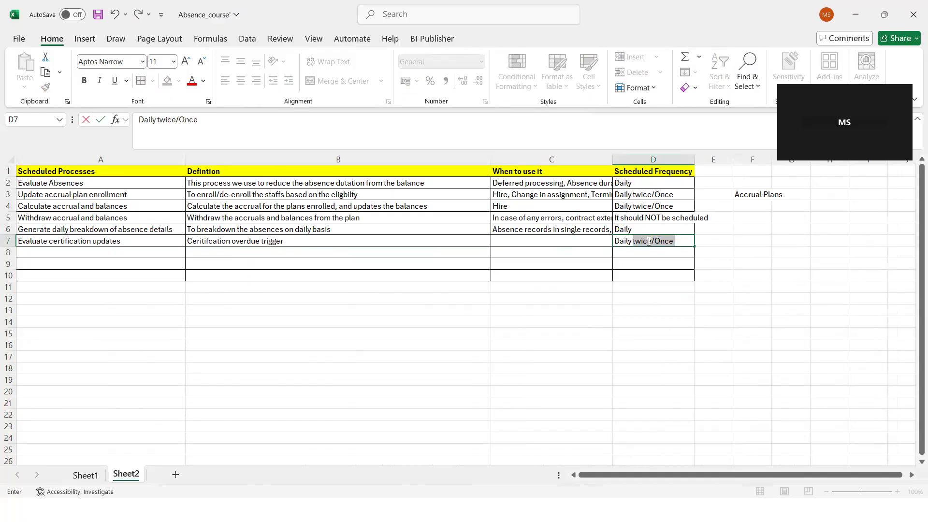
key(BackSpace)
click(134, 243)
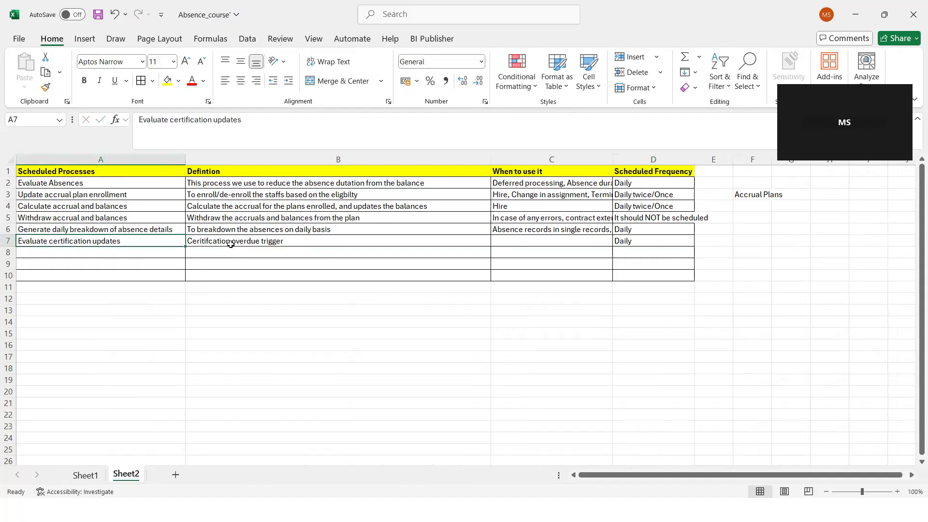
- Enter "When the cerfifcation isnt provided before due date, reduce percentage, invalid absence" in C7 as when to use the certification updates process
double_click(506, 243)
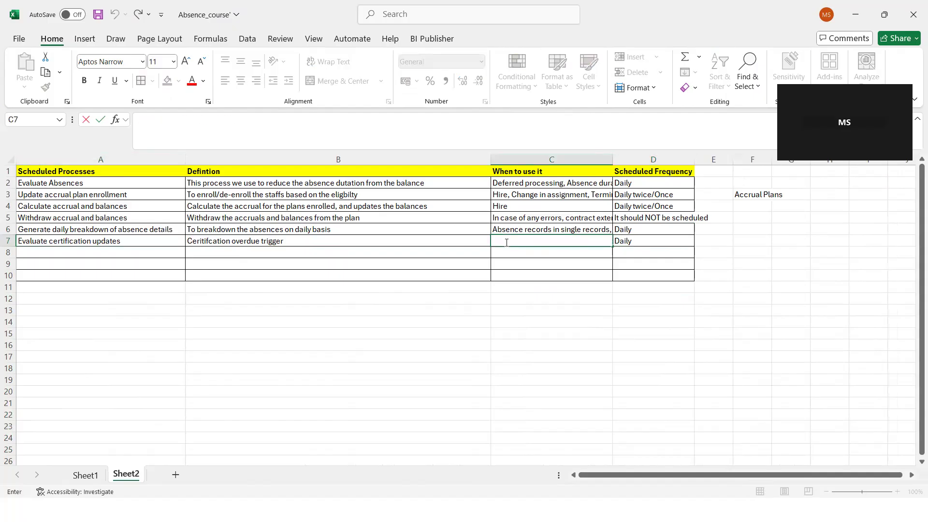
text(When the cerfi)
key(BackSpace)
text(ifcation isnt pro)
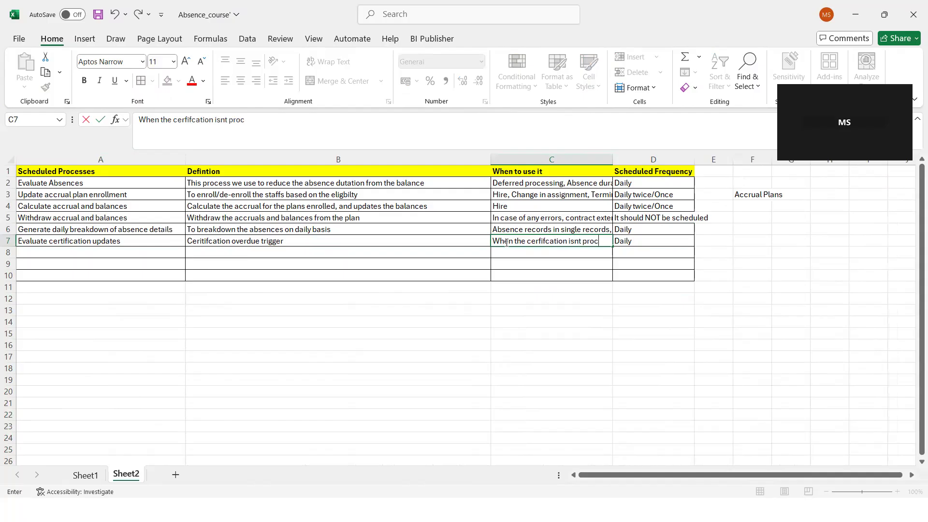
text(vided before due dates)
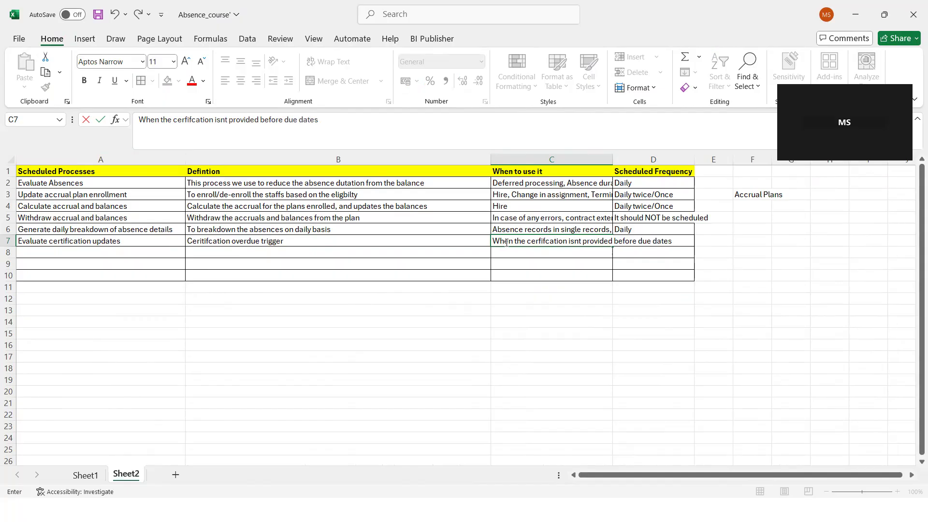
key(BackSpace)
text(,)
text(reduce percentage,)
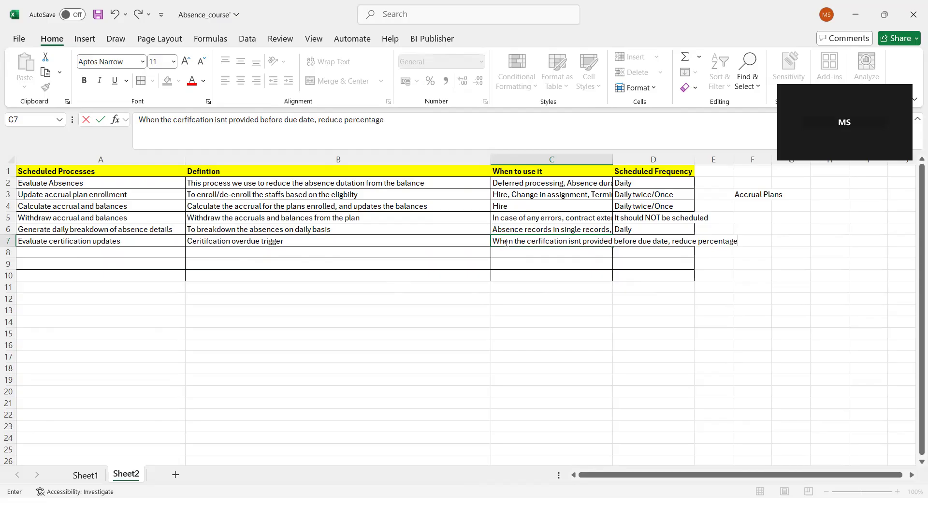
text(invalid absence)
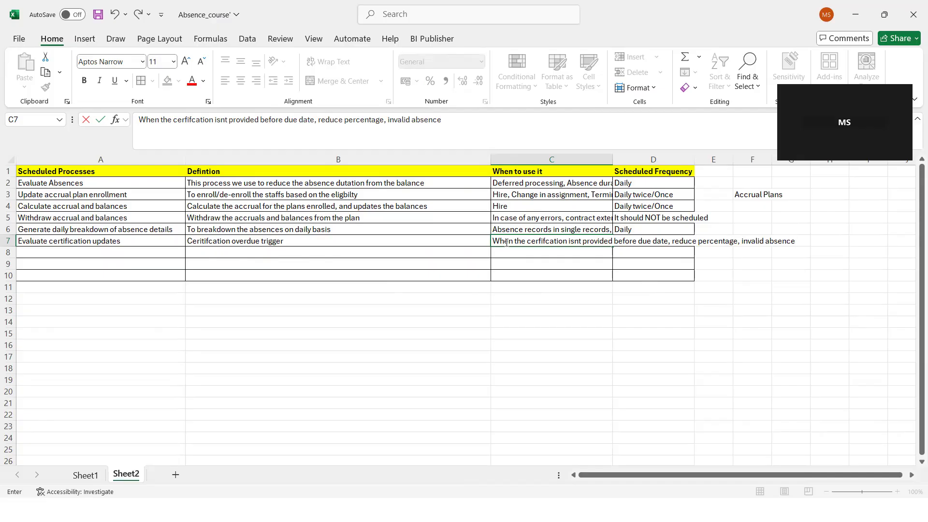
key(Return)
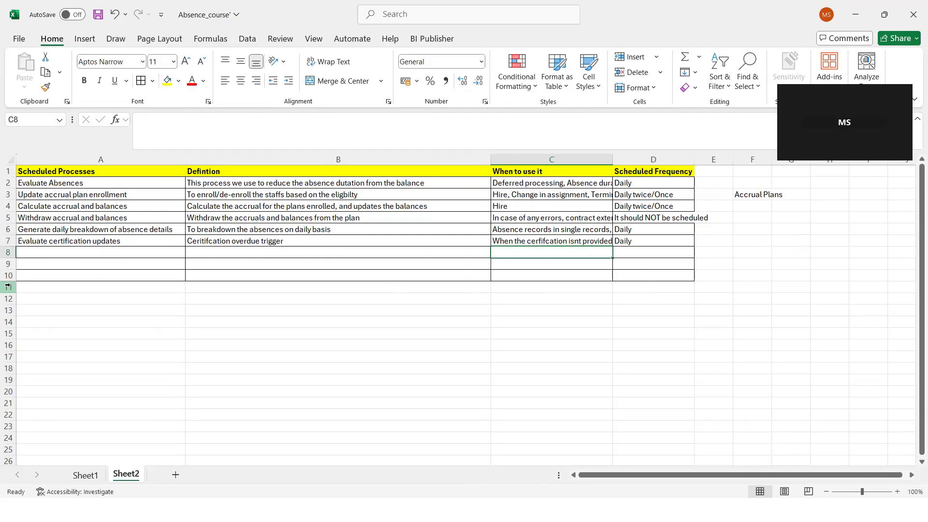
- Check the presentation slide's process list and add "Migrate Previous version of absence data" as the next scheduled process in A8
click(63, 250)
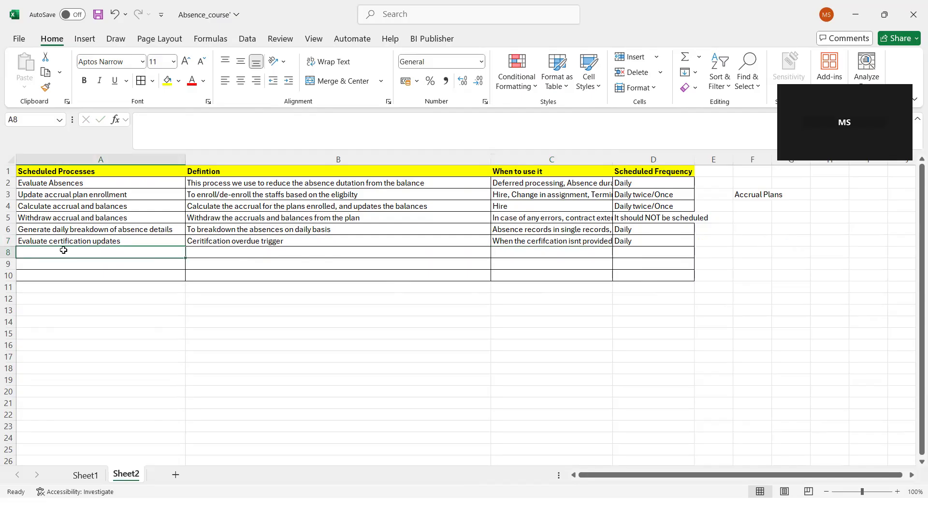
key(alt+Tab)
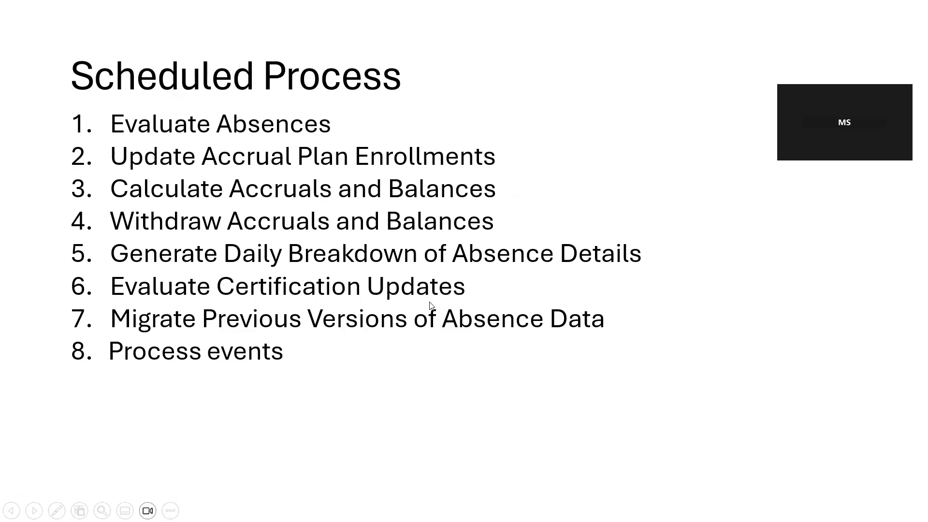
key(alt+Tab)
text(Migrate )
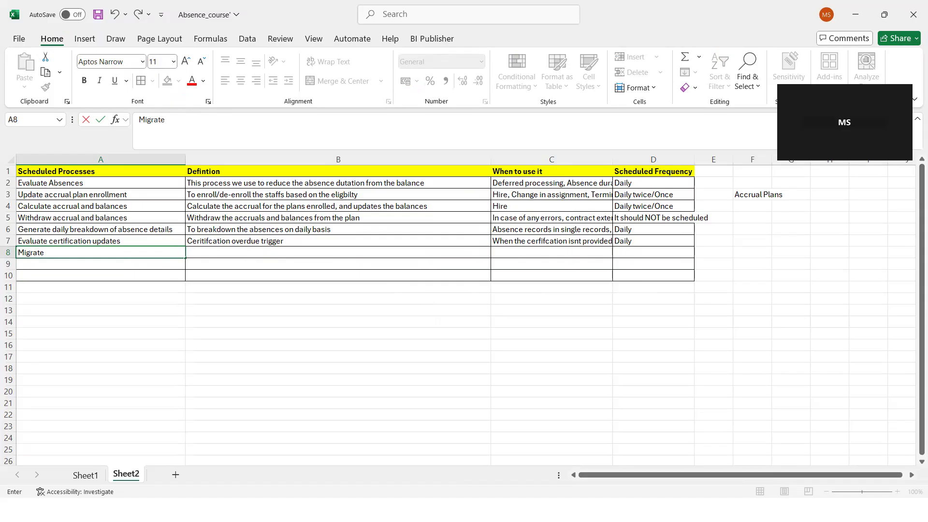
text(Prv)
text(evious)
text( versi)
text(on of absence)
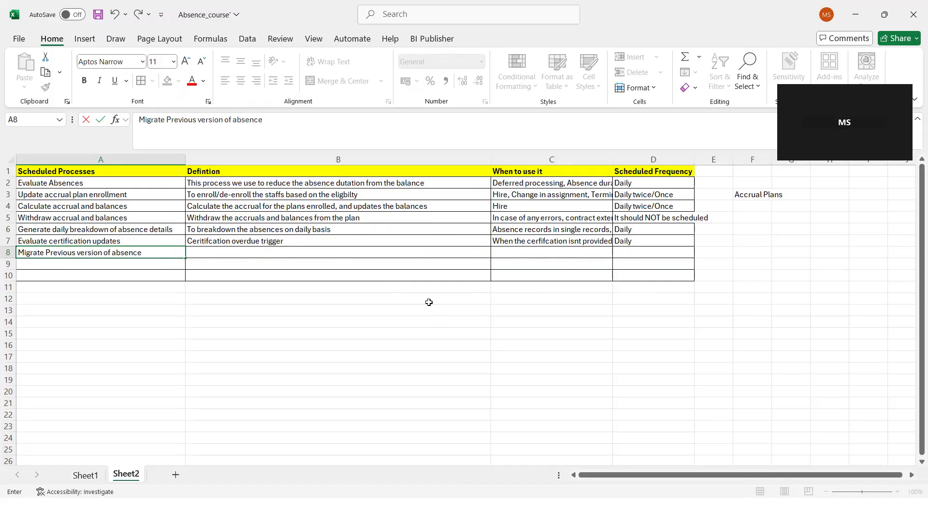
text( data)
- Enter "Covnert to adopt to new version of the system" as the definition of the migration process in B8
click(308, 255)
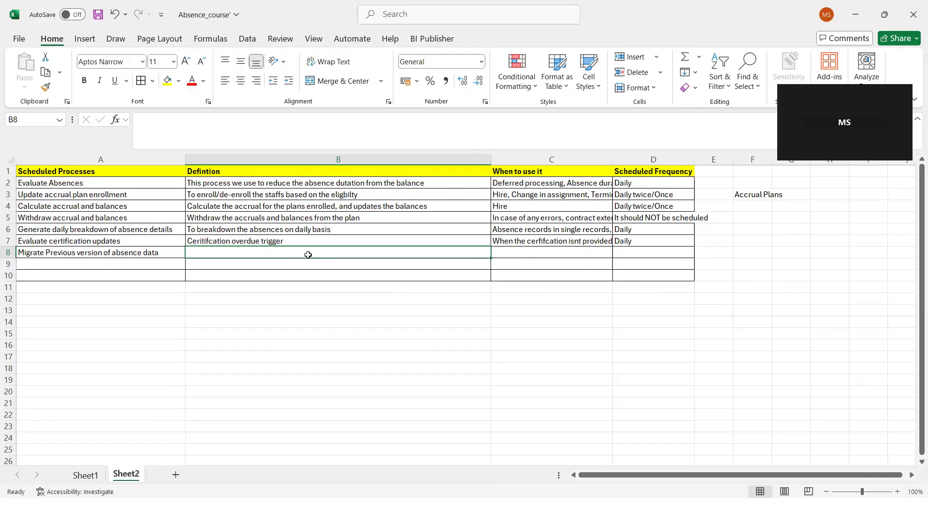
text(Covner)
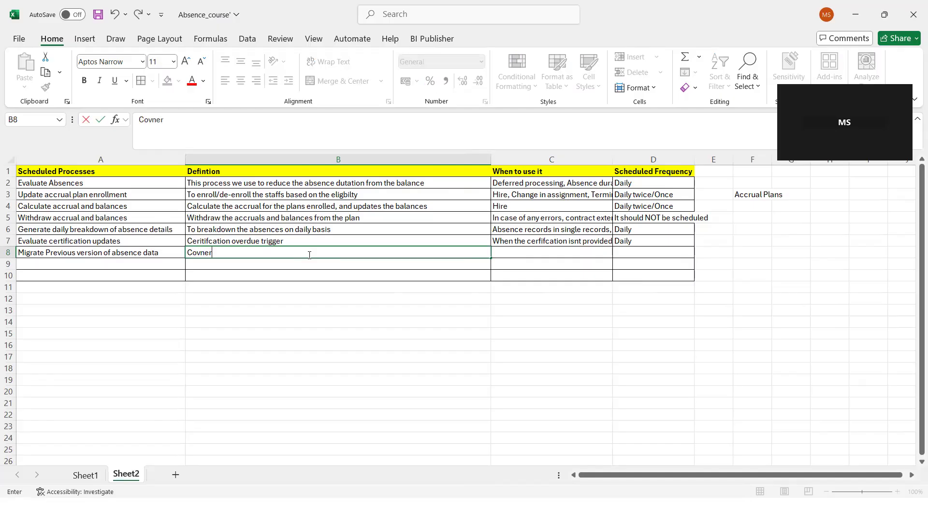
text(t to adopt to new version of the system)
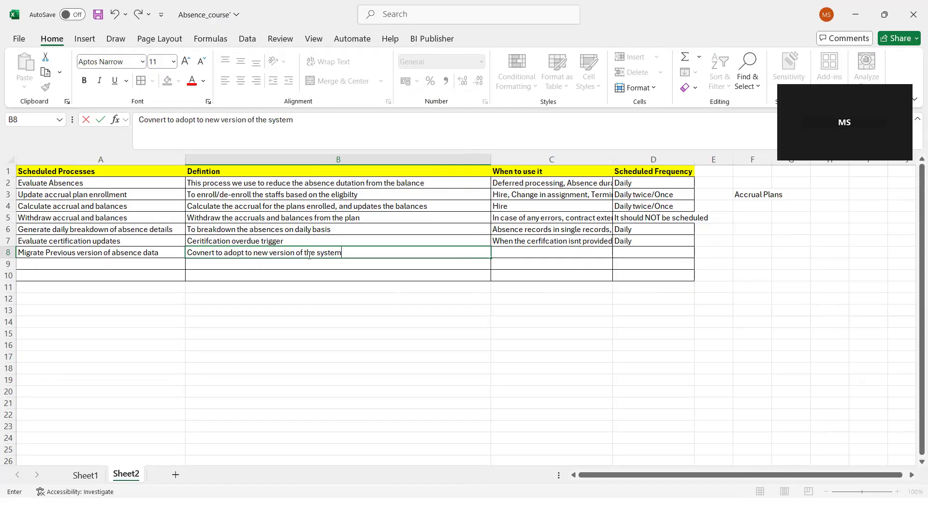
- Set the scheduled frequency of the migration process in D8 to "When needed"
click(639, 257)
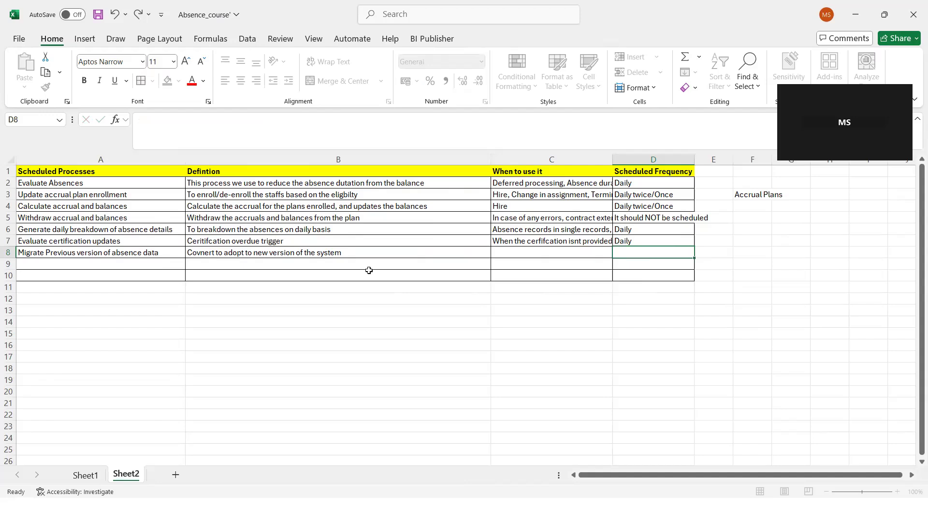
text(When needed)
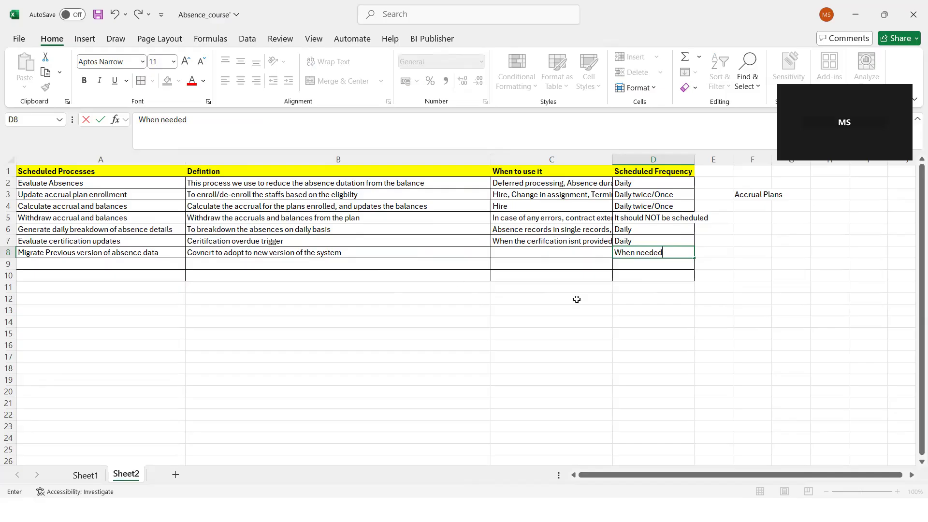
click(664, 287)
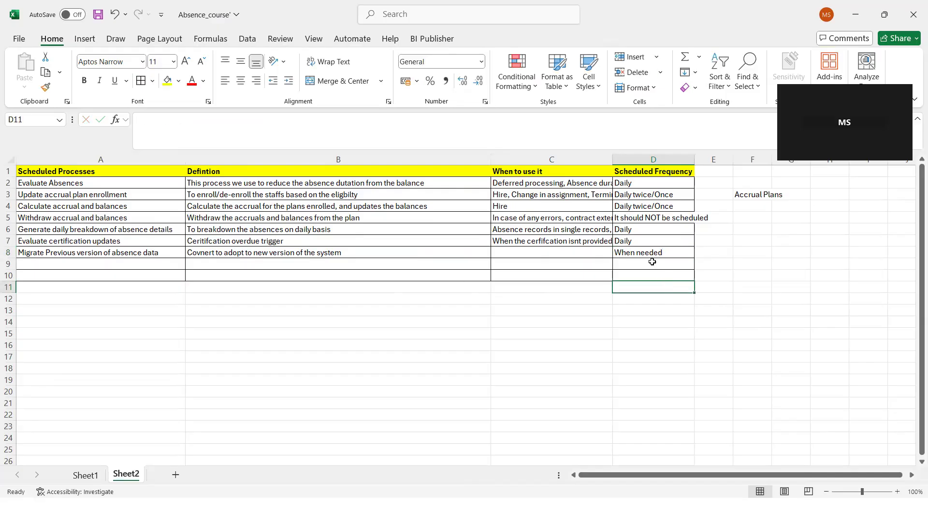
- Append "/When needed" to the scheduled frequency of the withdraw accruals process in D5
click(683, 216)
click(297, 121)
text(/When needed)
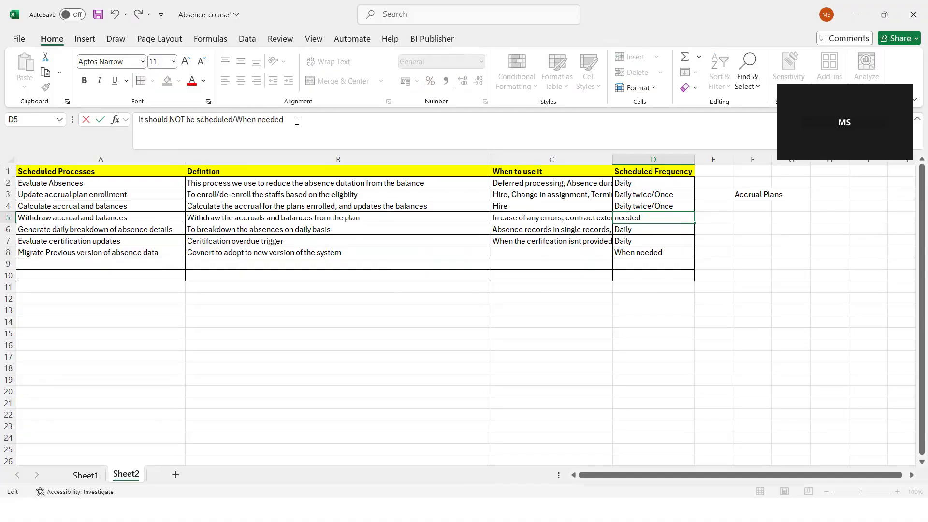
key(Return)
click(537, 250)
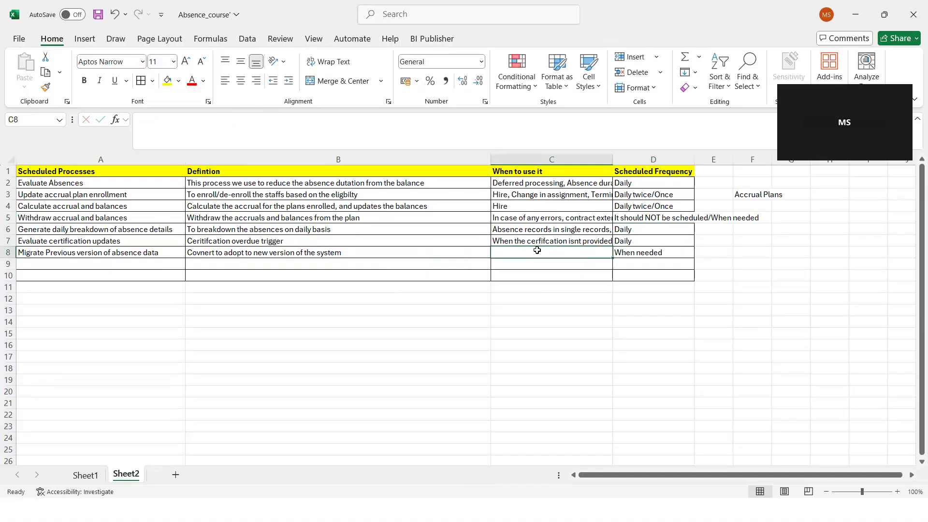
double_click(511, 255)
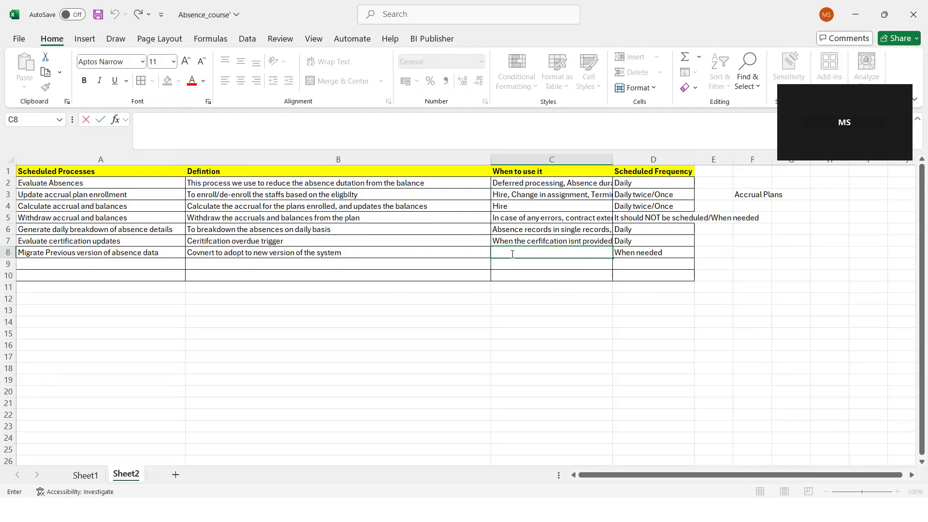
text(When it is)
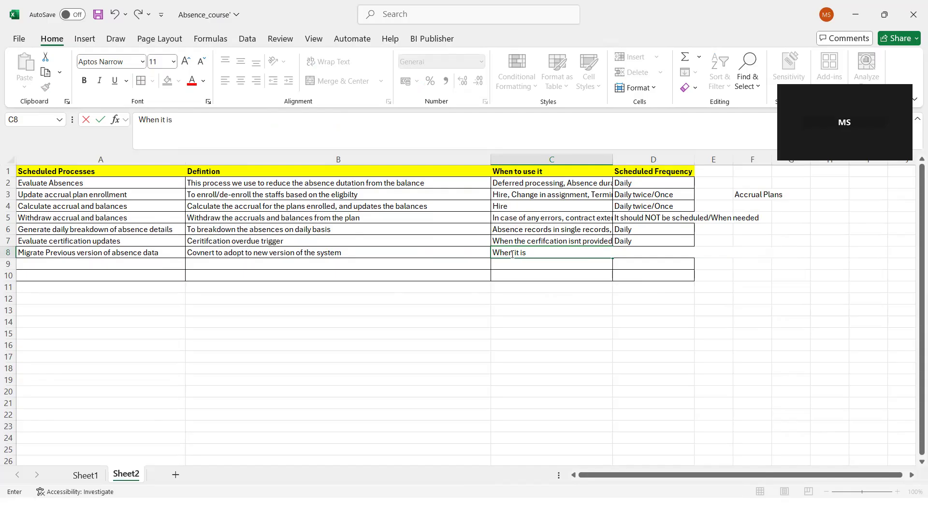
text( required)
text(to convert the)
- Copy the migration process's definition from B8 into C8 as when to use it, and save the workbook
click(412, 257)
key(ctrl+c)
key(Right)
key(ctrl+v)
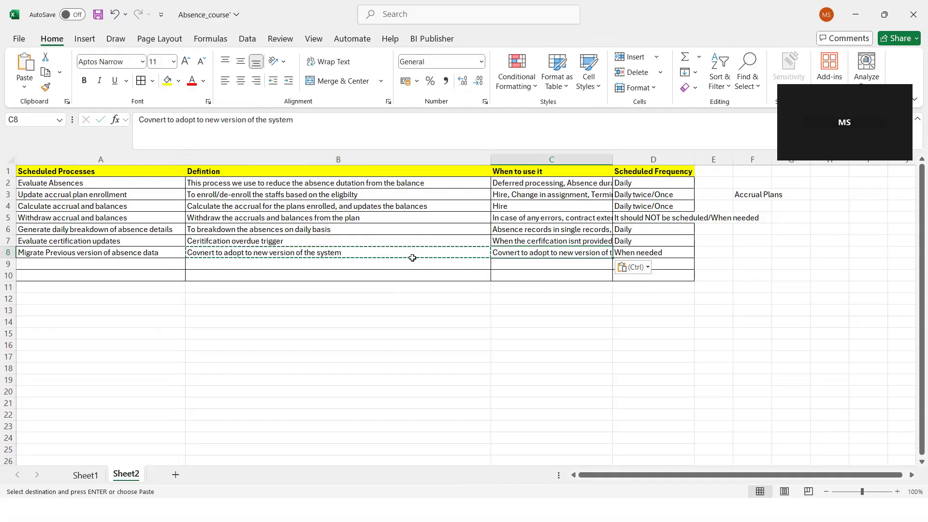
key(ctrl+s)
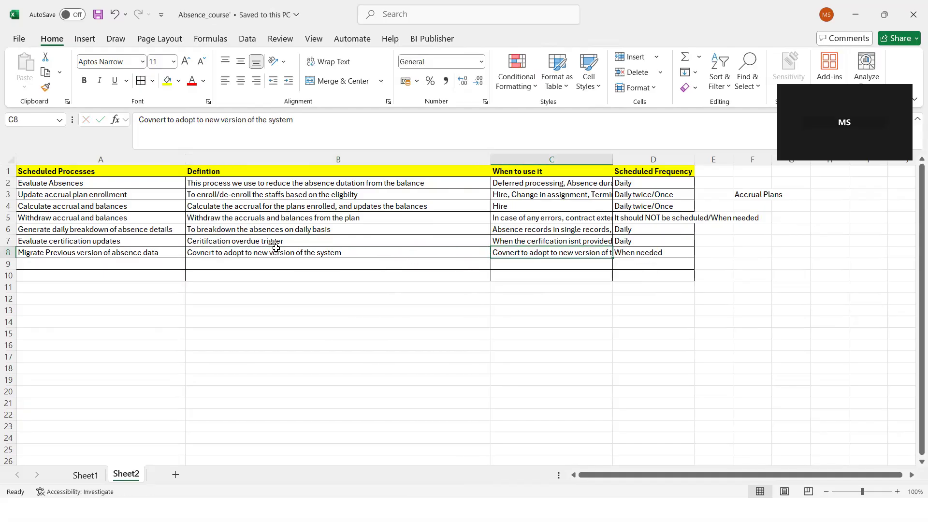
- Add "Process events" as the next scheduled process in A9
click(112, 269)
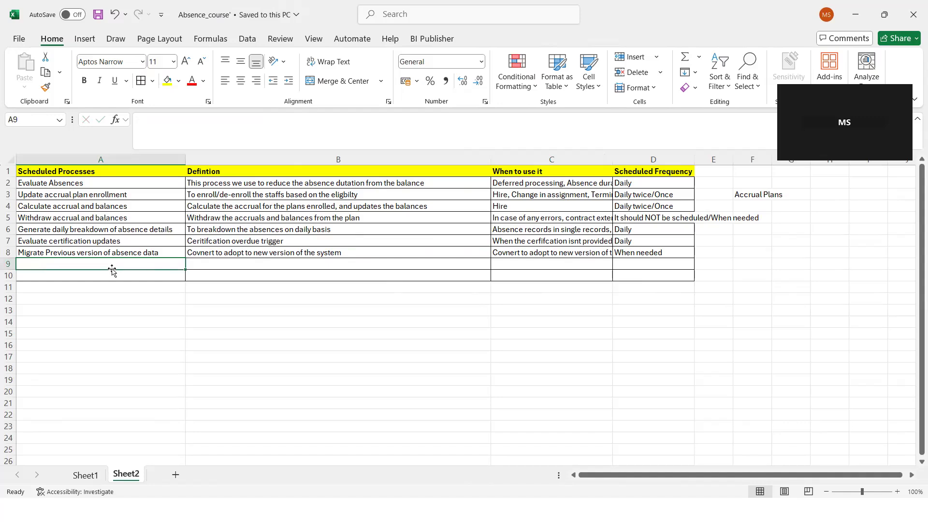
text(Process events)
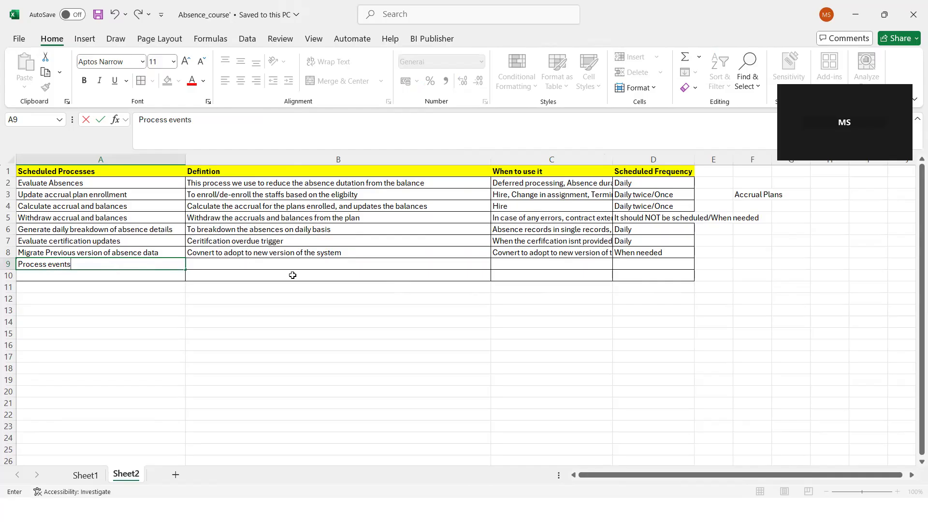
click(271, 263)
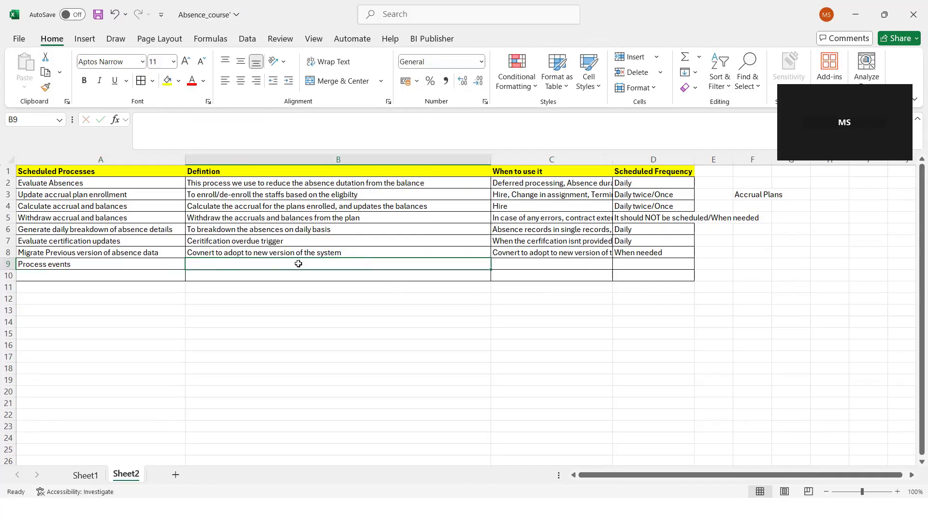
- Copy the "When needed" frequency from D8 into D9 for the Process events row
click(642, 253)
key(ctrl+c)
click(642, 262)
key(ctrl+v)
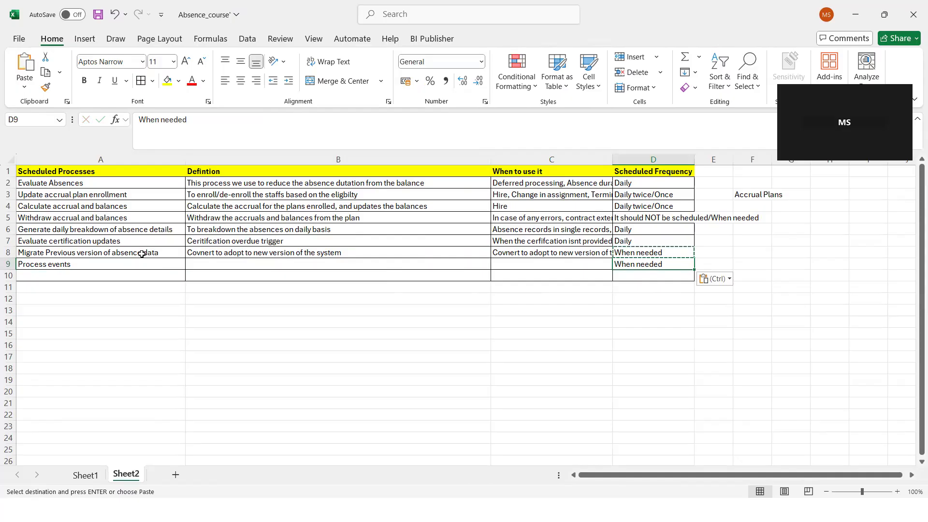
click(108, 266)
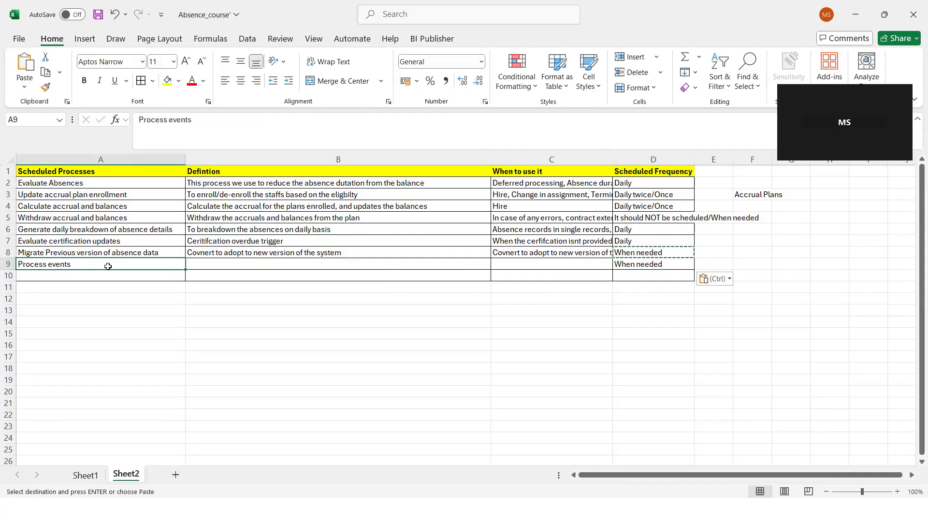
- Extend the scheduled frequency of Process events in D9 to read "When needed?Daily"
click(679, 266)
double_click(679, 265)
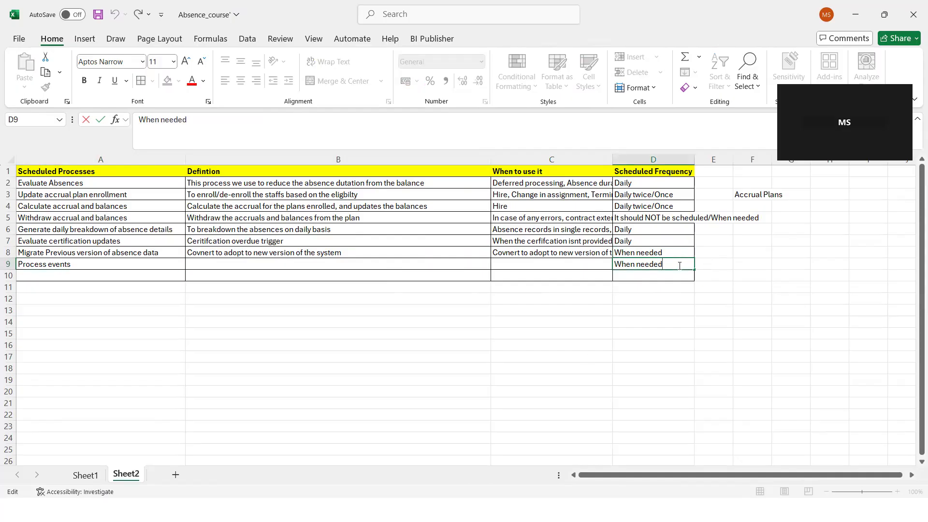
text(?Dailu)
key(BackSpace)
text(y)
key(Return)
click(244, 266)
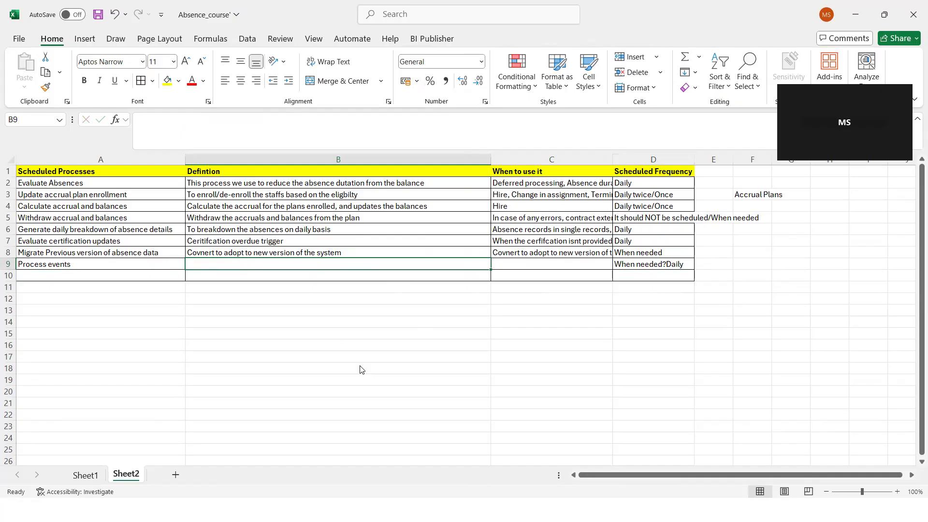
- Switch to Oracle Fusion HCM in the browser and open the Absence Administration page from My Client Groups
key(alt+Tab)
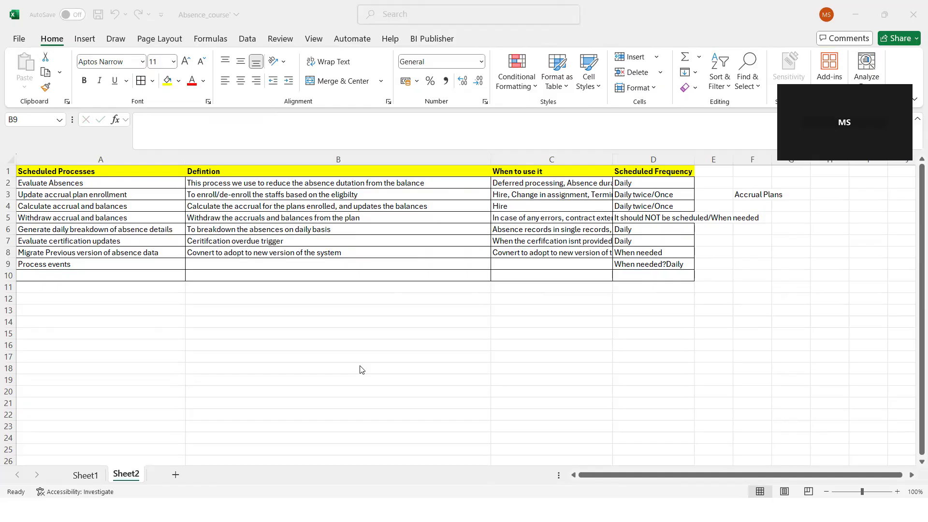
key(alt+Tab)
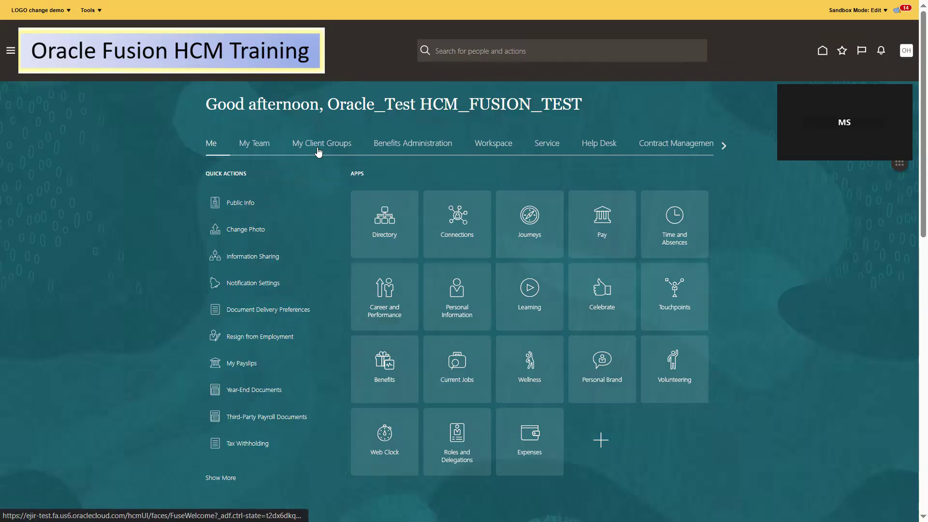
click(318, 153)
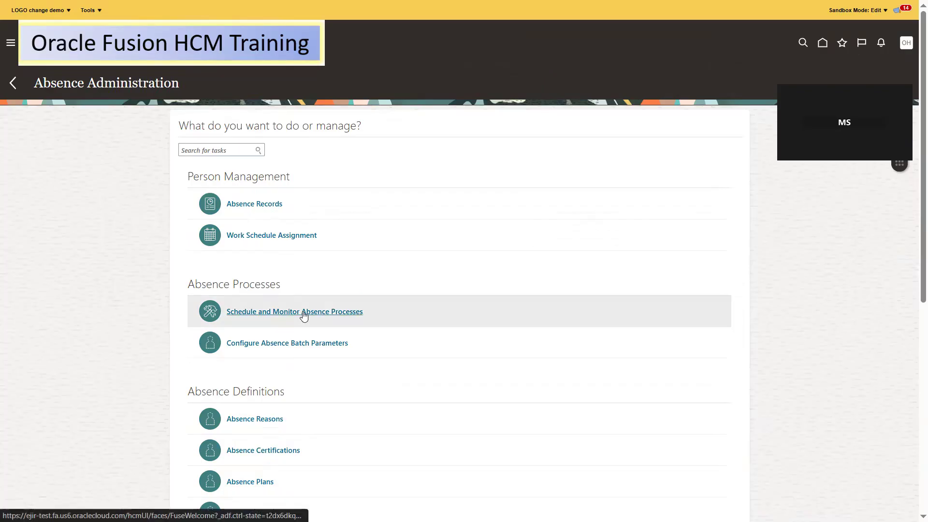
- Start a new absence type effective 6/20/25 for United States legislation with the Generic absence pattern
scroll(914, 371, down, 5)
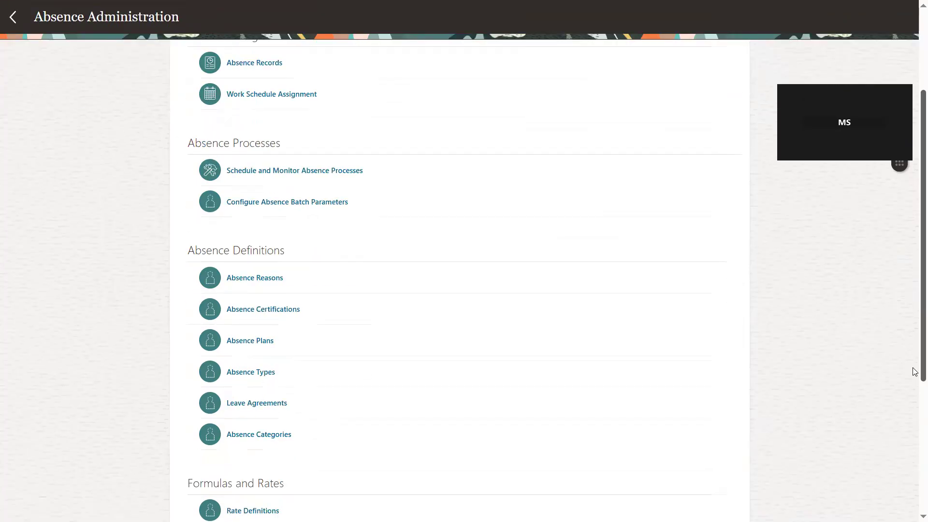
click(256, 271)
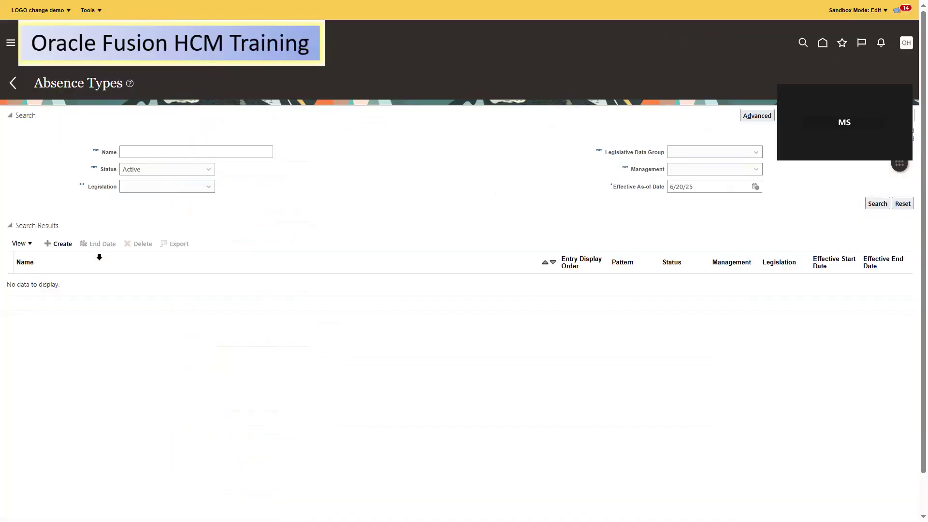
click(166, 151)
click(59, 243)
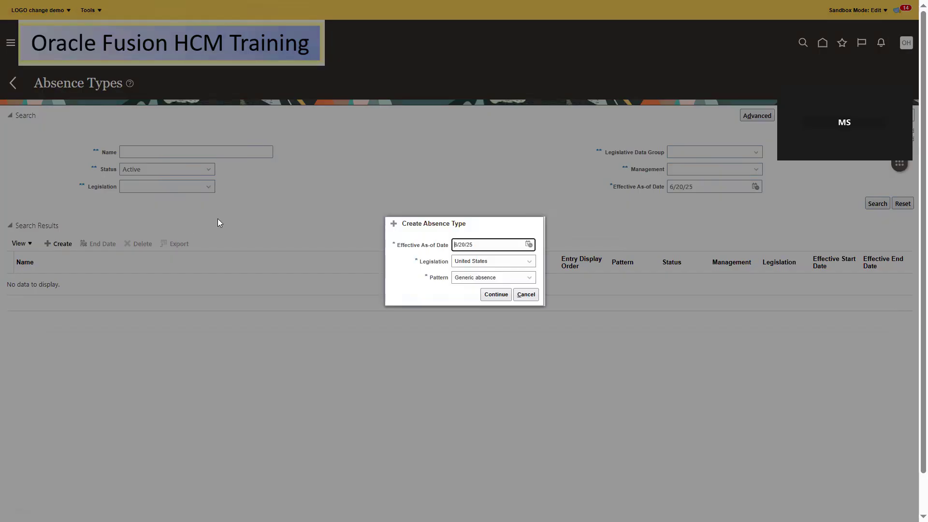
click(496, 295)
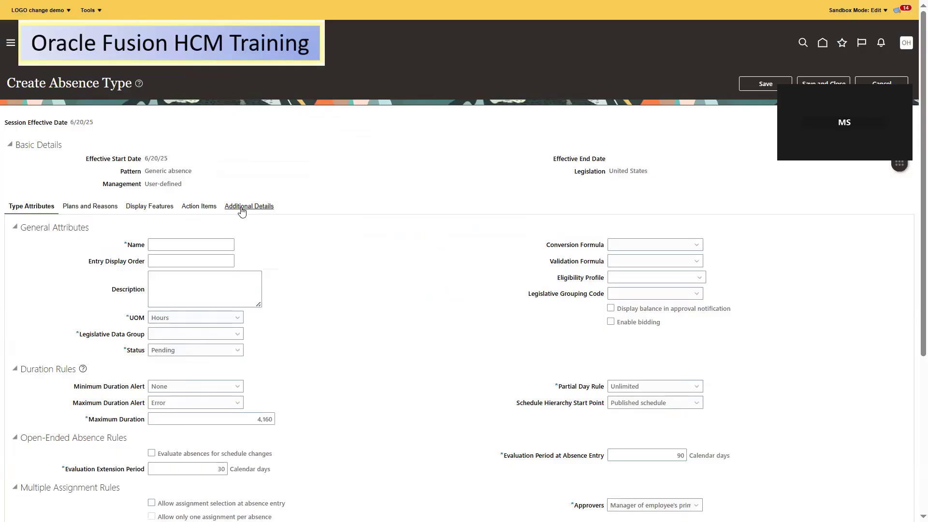
- Name the absence type "test" and set its legislative data group to SERP LDG 1
click(241, 209)
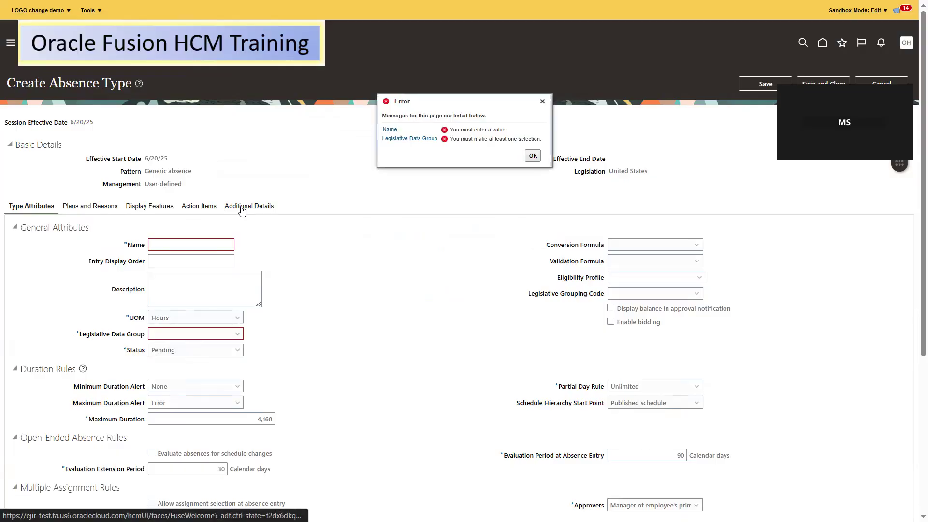
click(533, 156)
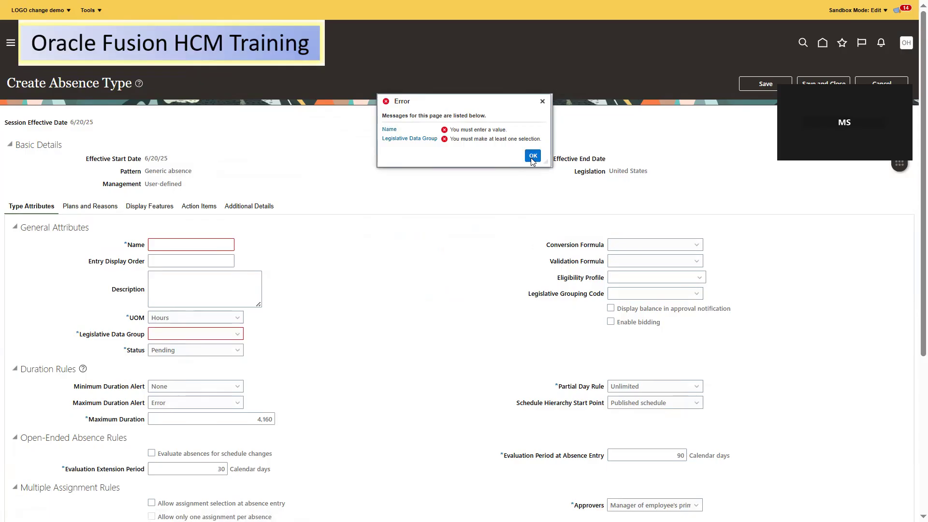
click(155, 249)
text(test)
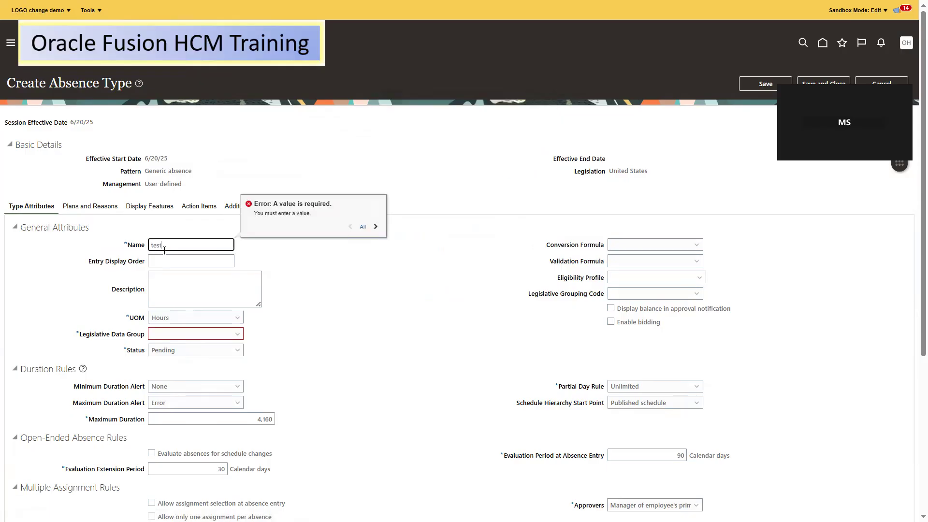
click(169, 335)
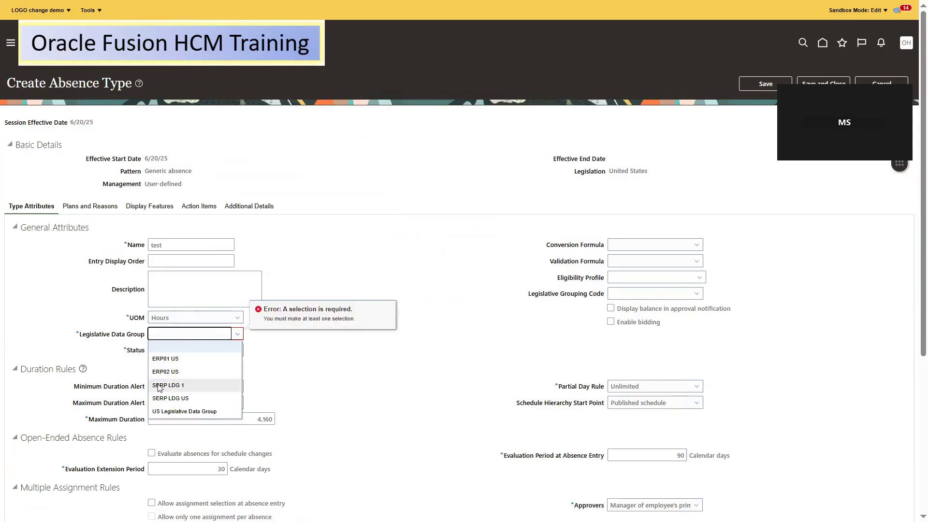
click(158, 385)
drag(197, 352, 158, 372)
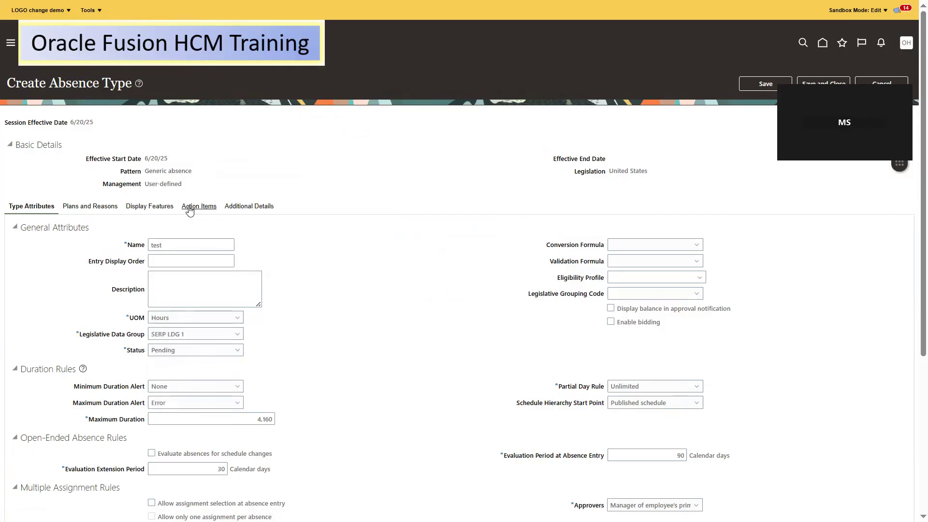
- Try an event processing rule with the Evaluate absence response for the absence type, and cancel it without choosing an event
click(258, 208)
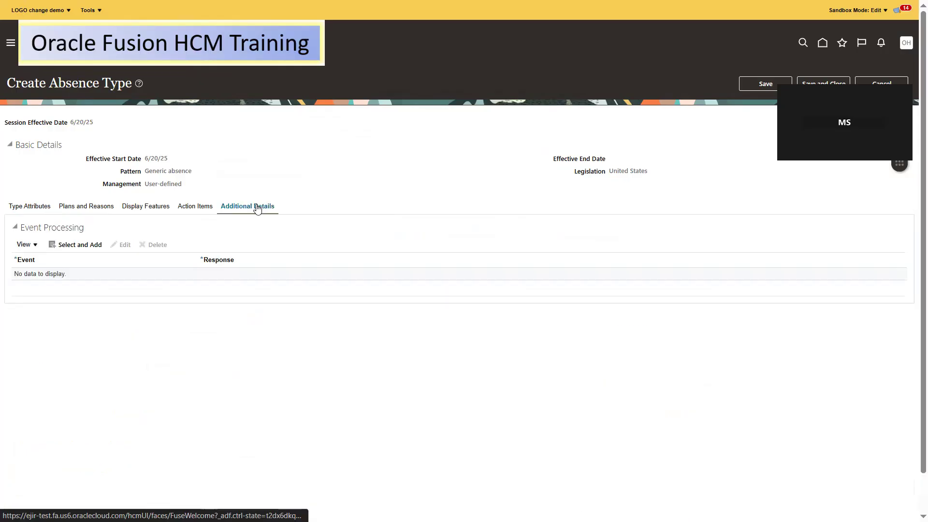
click(83, 245)
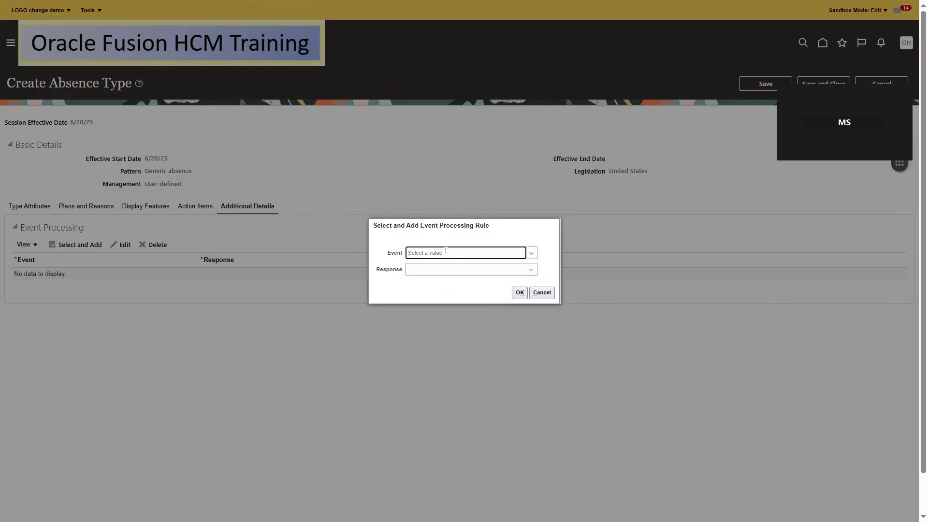
click(439, 273)
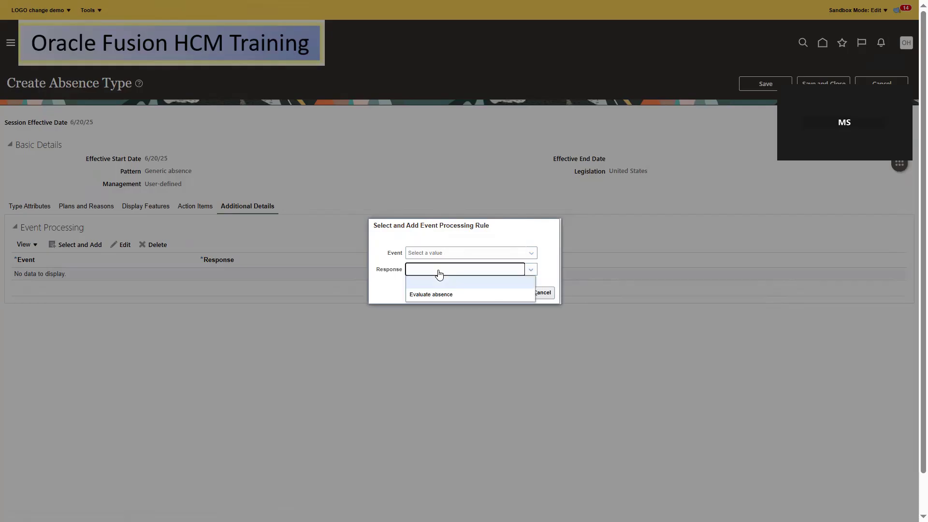
click(437, 240)
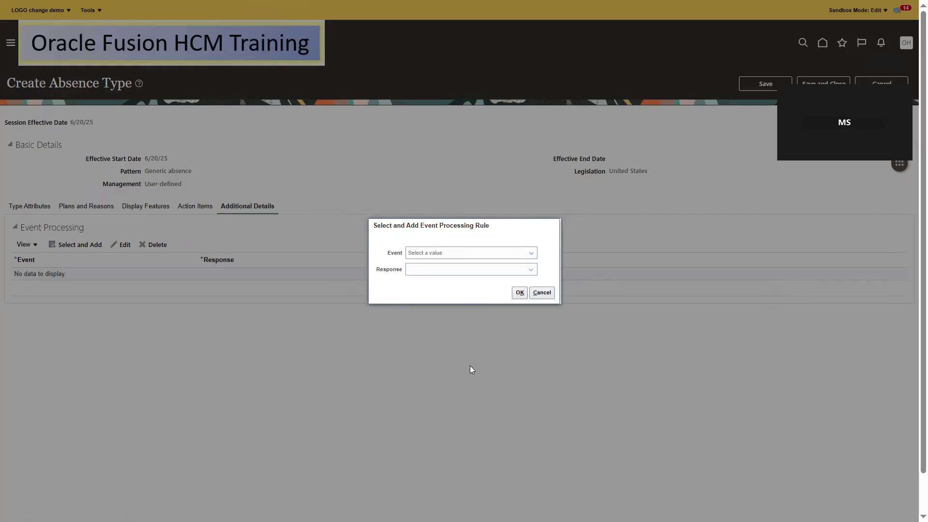
click(437, 274)
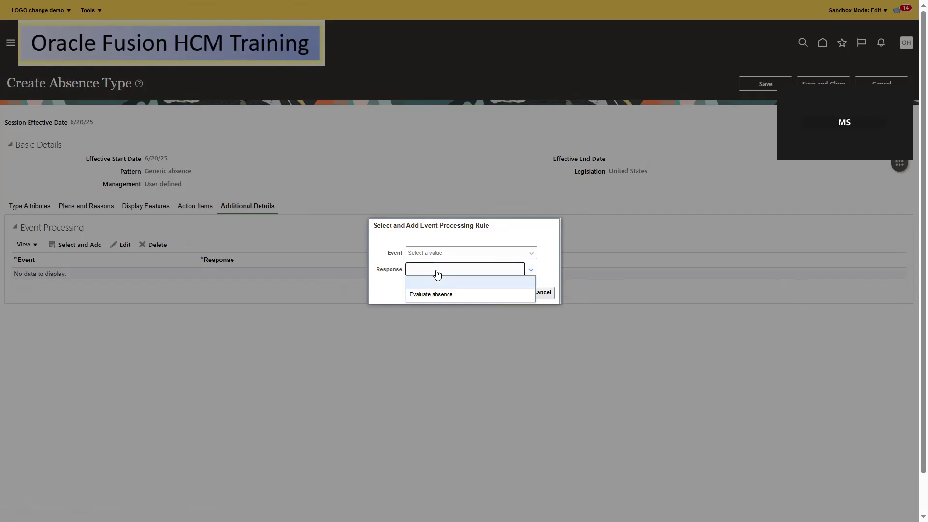
click(434, 298)
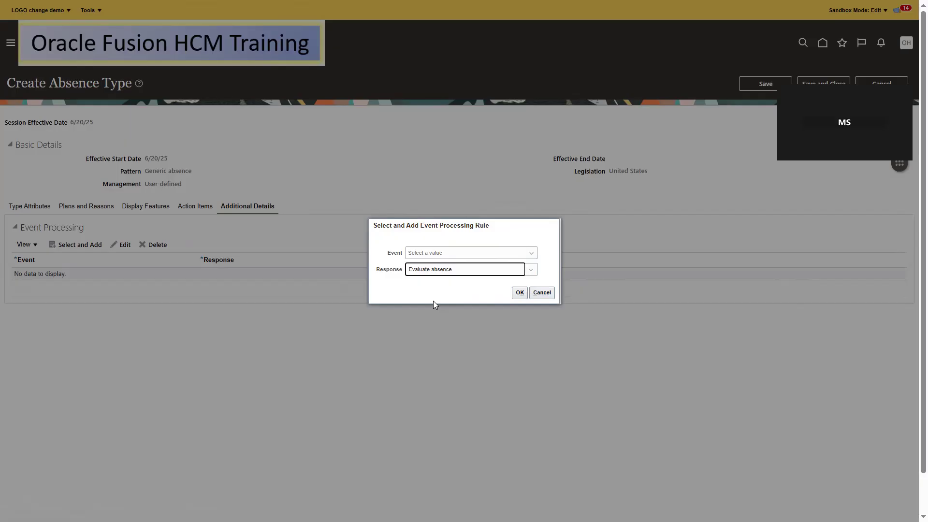
click(542, 293)
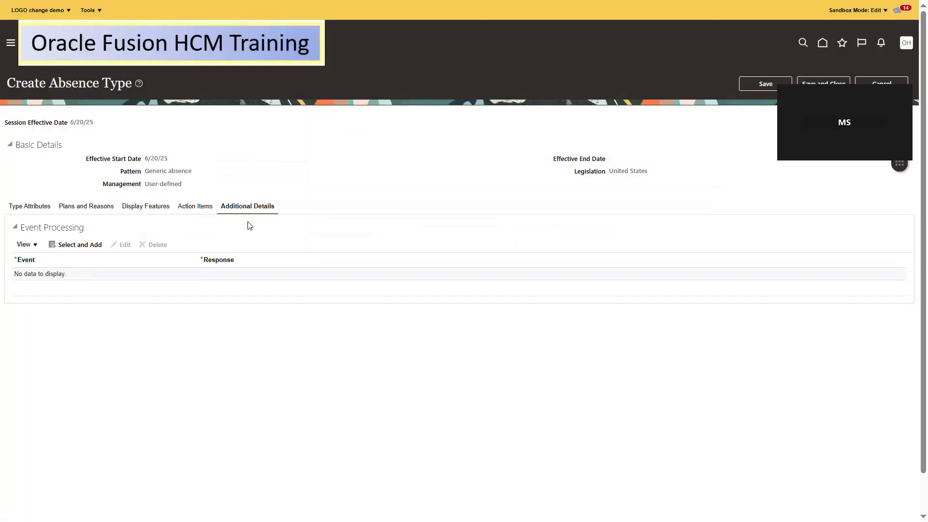
- Examine the entry form for adding a certification to the absence type's action items
click(195, 206)
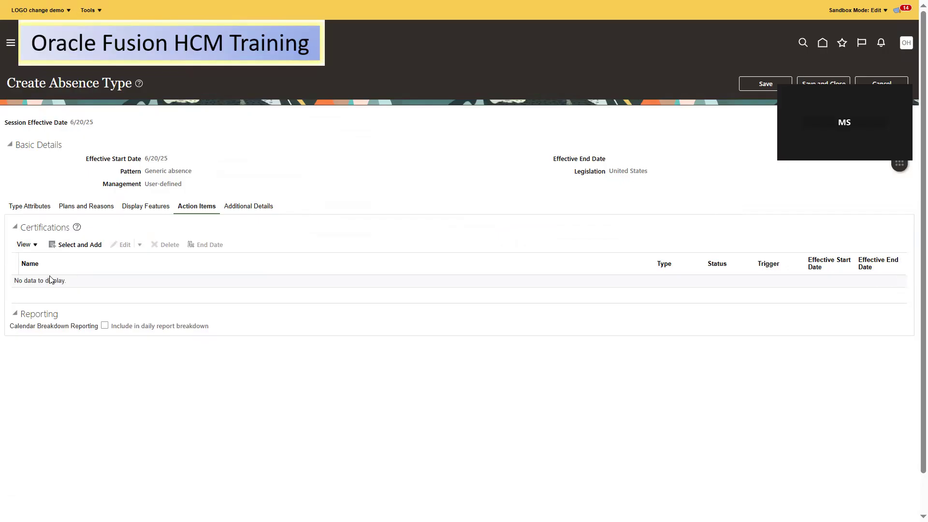
click(76, 246)
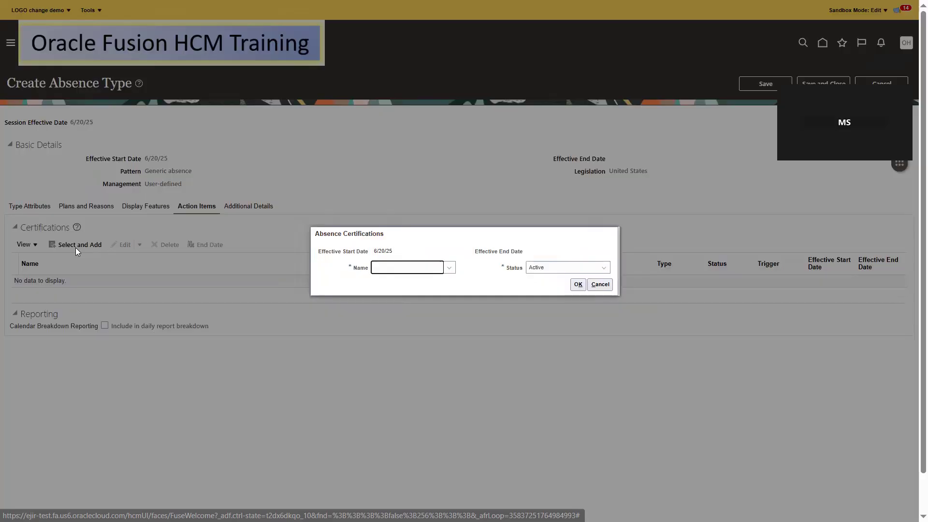
click(607, 287)
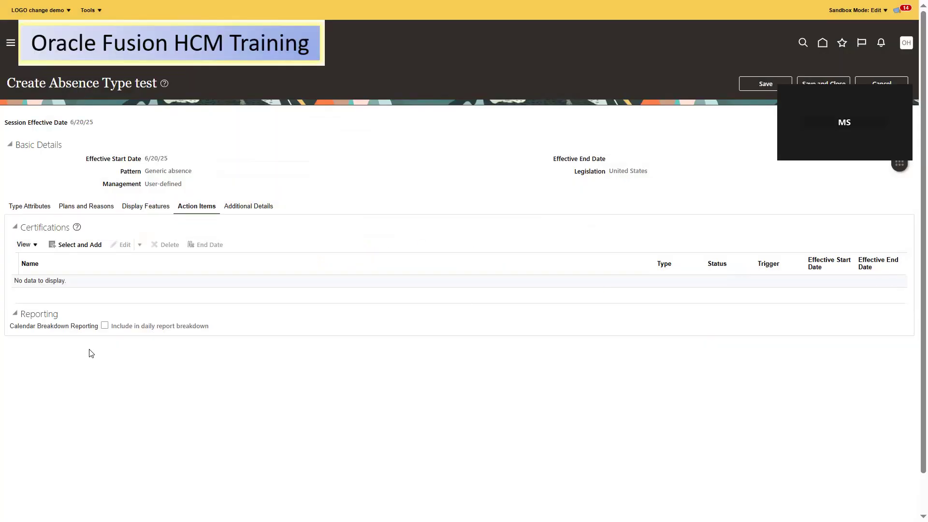
- Include the absence type in the daily report breakdown, and abandon its creation without saving
click(104, 329)
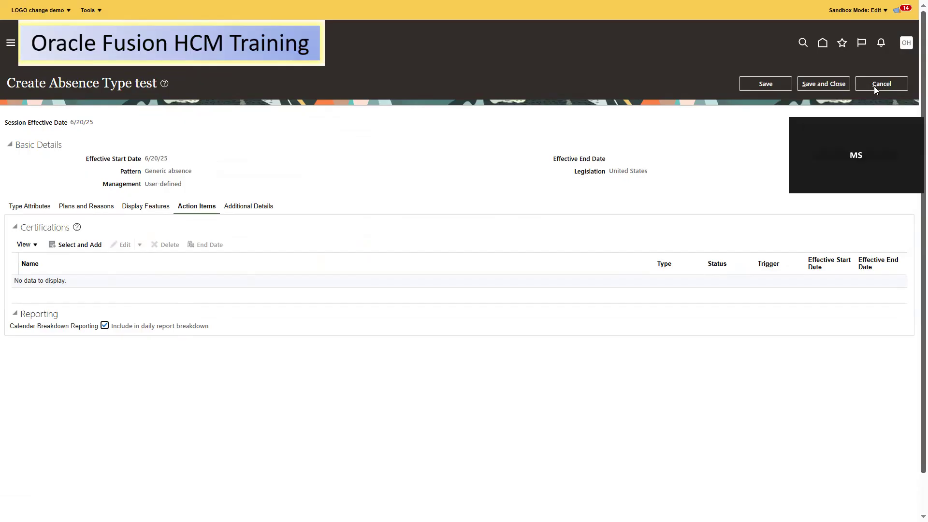
click(875, 87)
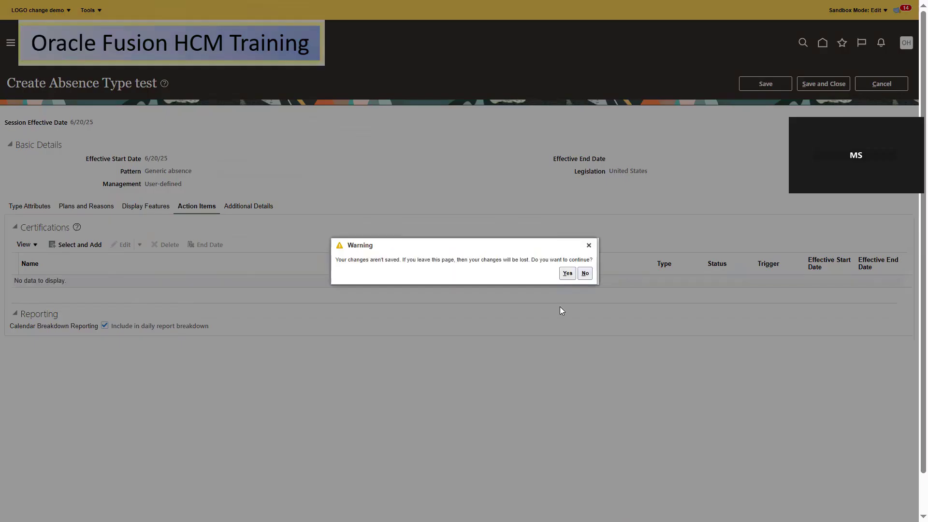
click(571, 278)
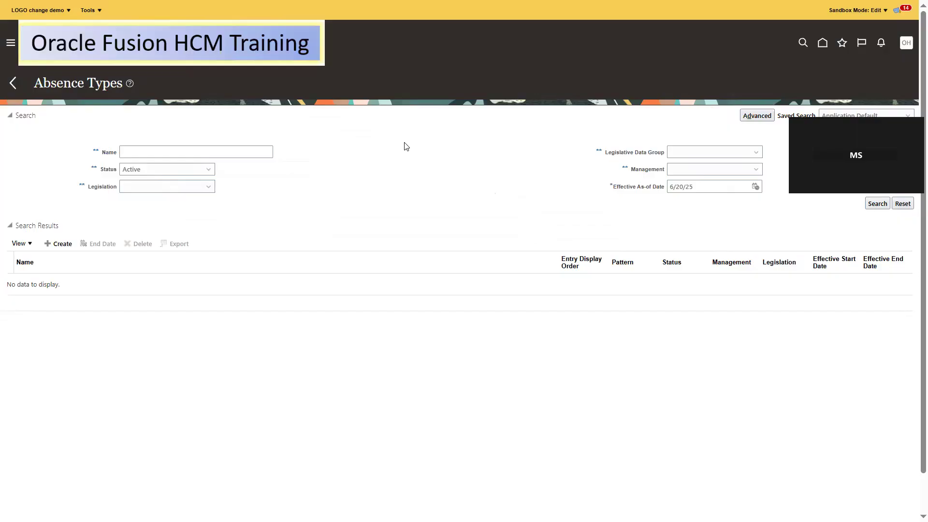
- Go to Schedule and Monitor Absence Processes and open the submission form for Update Accrual Plan Enrollments
click(13, 86)
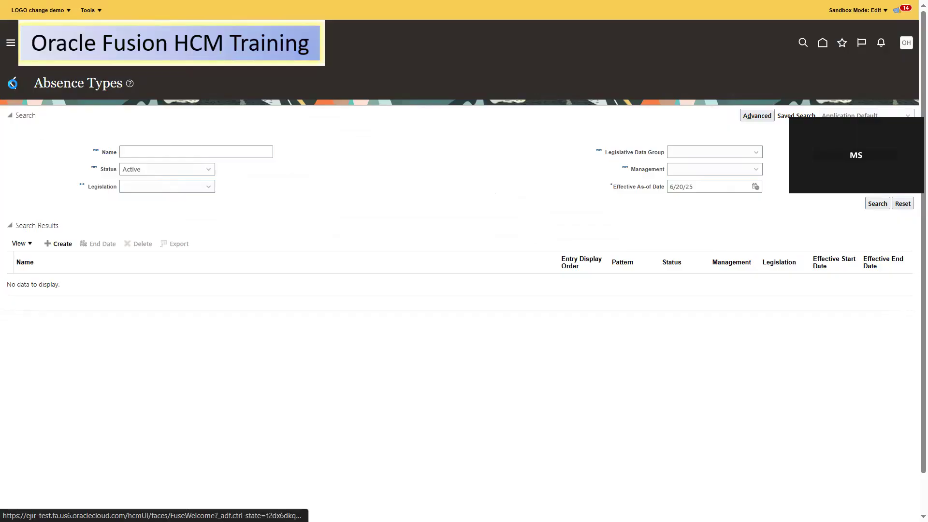
double_click(239, 319)
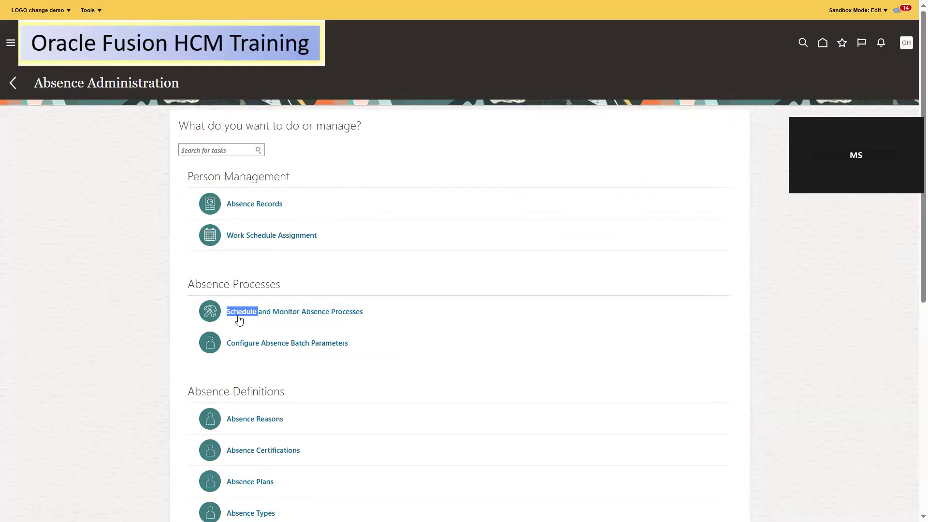
click(236, 313)
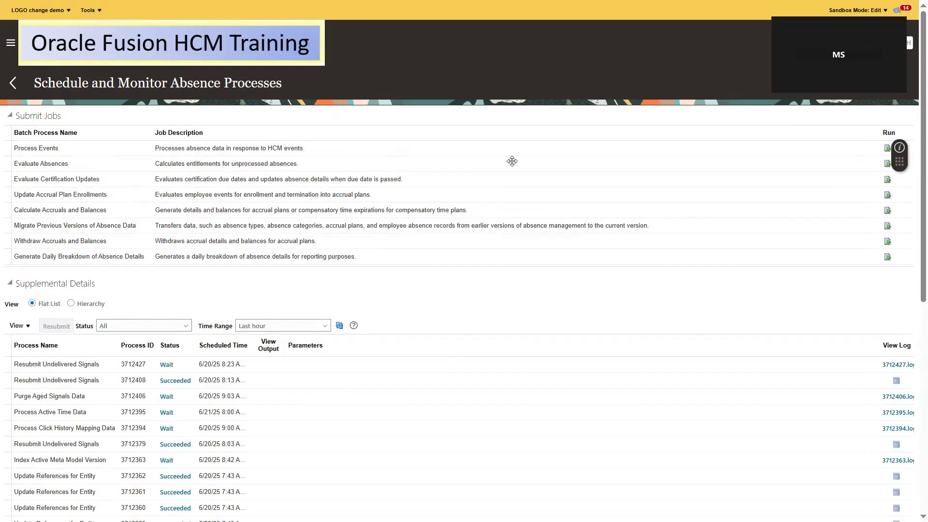
click(887, 194)
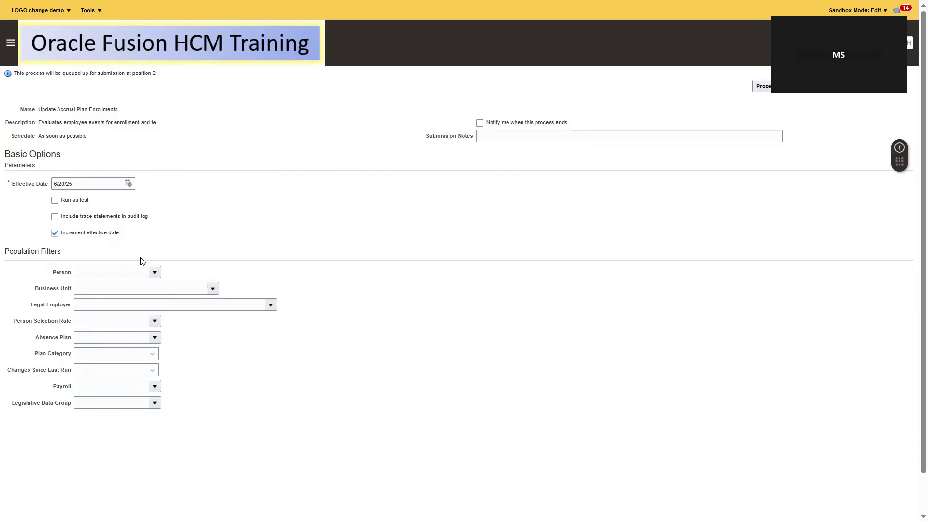
- Examine the Person, Person Selection Rule and Business Unit filter choices for Update Accrual Plan Enrollments without selecting any
click(155, 272)
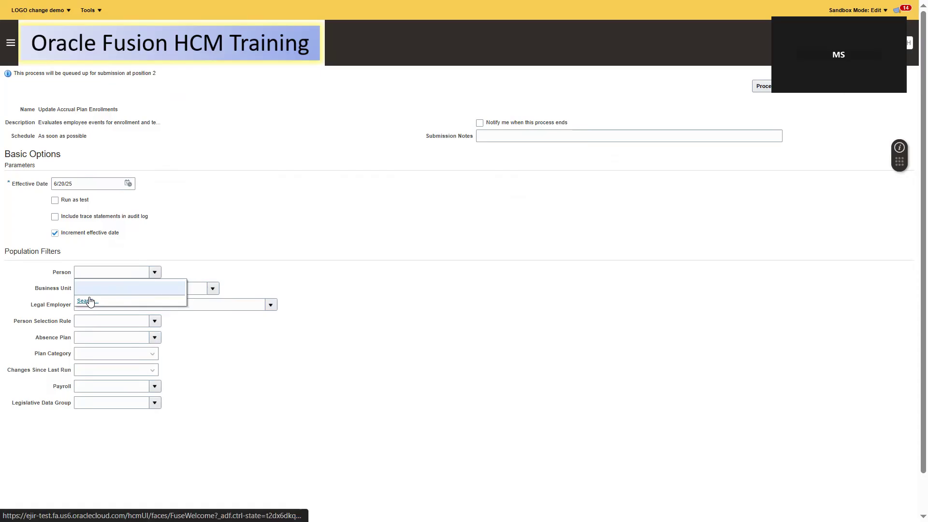
click(259, 219)
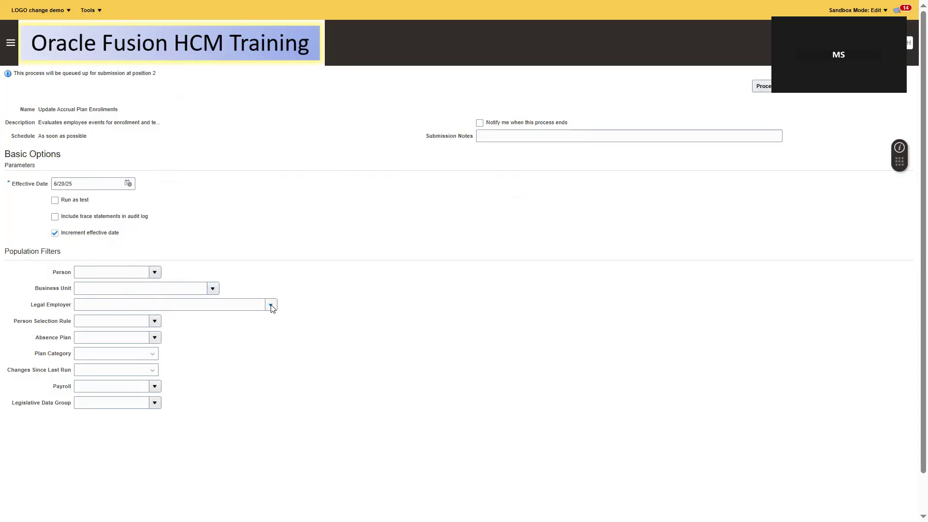
click(151, 323)
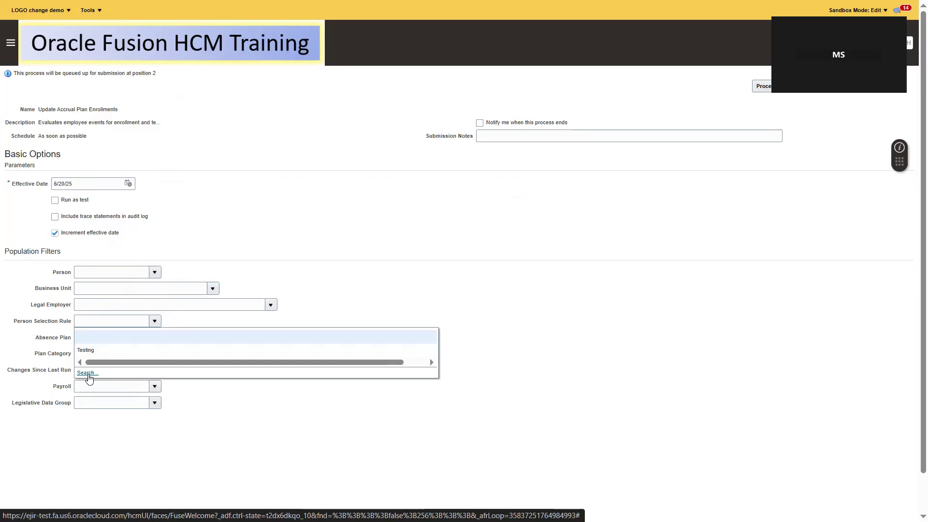
click(298, 231)
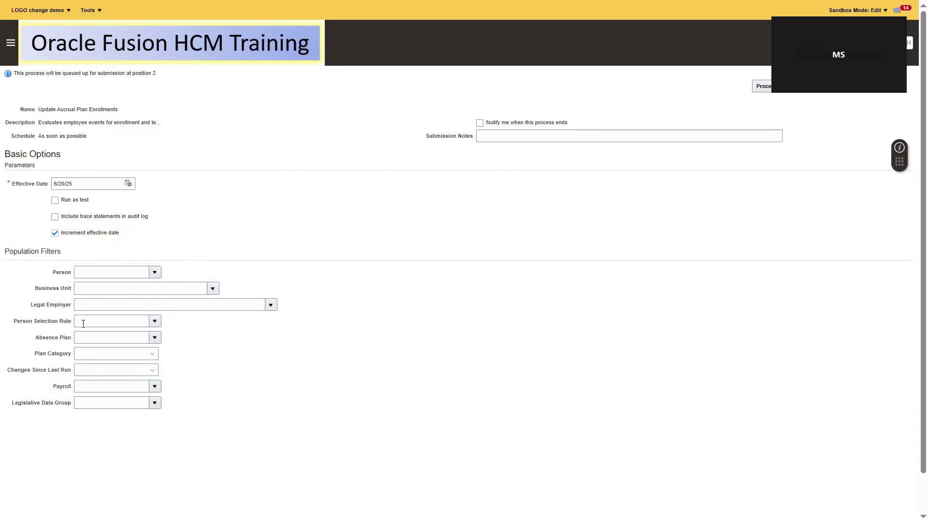
click(154, 272)
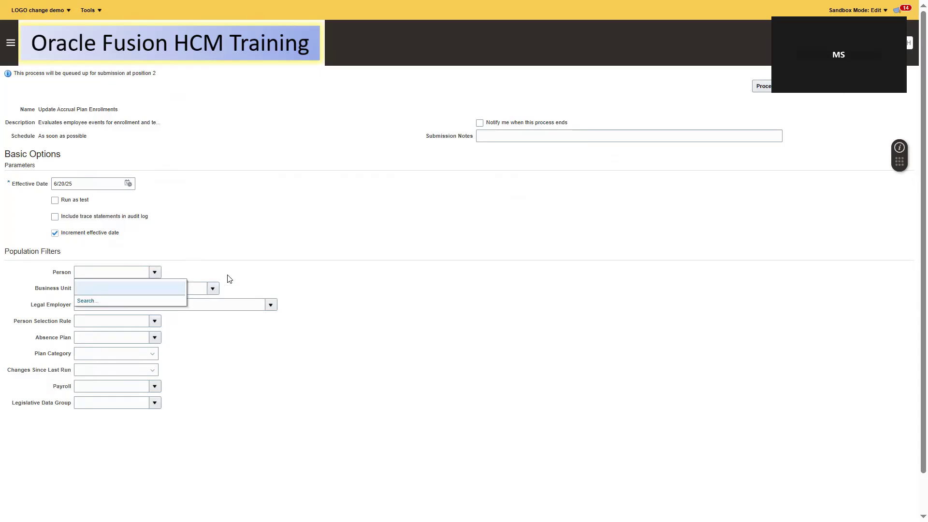
click(320, 288)
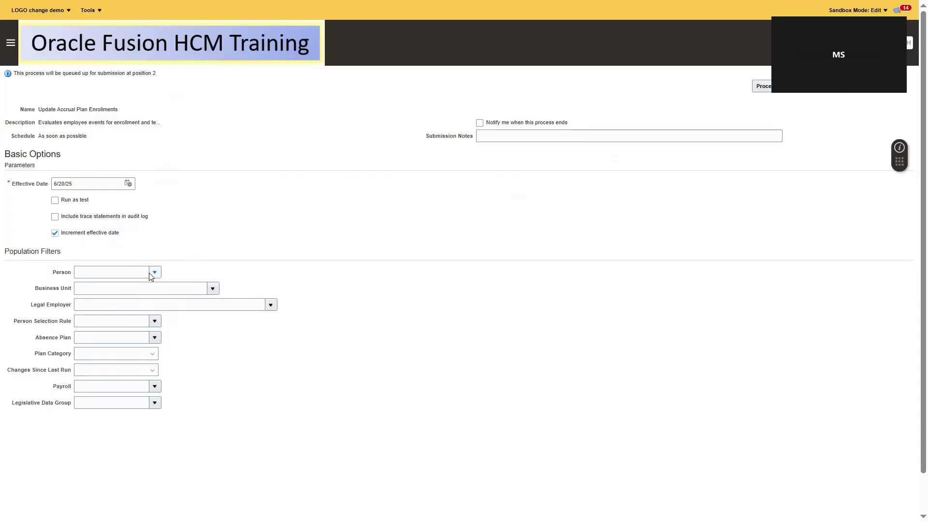
click(213, 289)
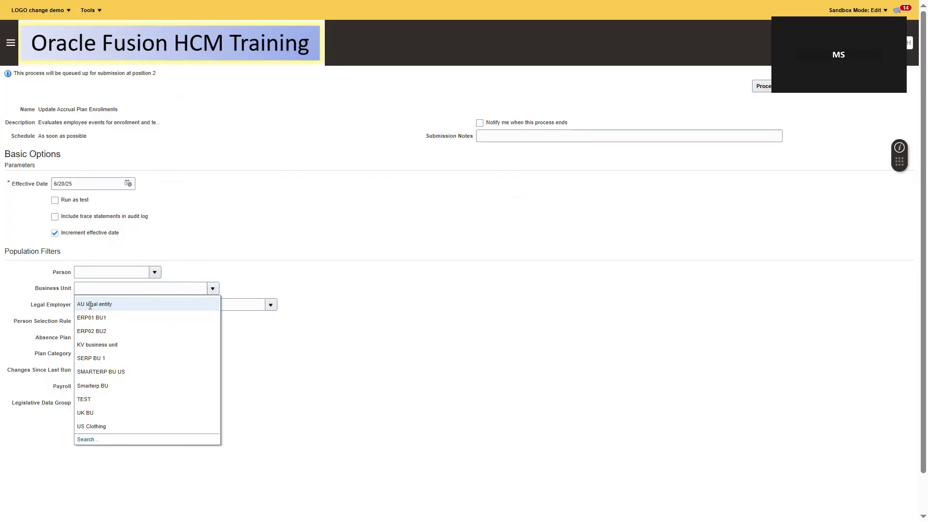
click(464, 234)
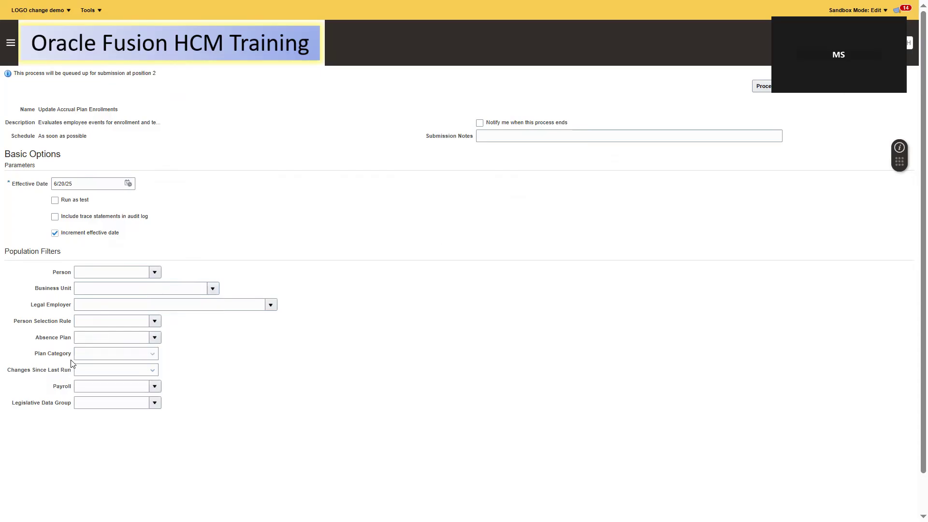
- Examine the Plan Category and Changes Since Last Run choices, and cancel the Update Accrual Plan Enrollments submission
click(153, 357)
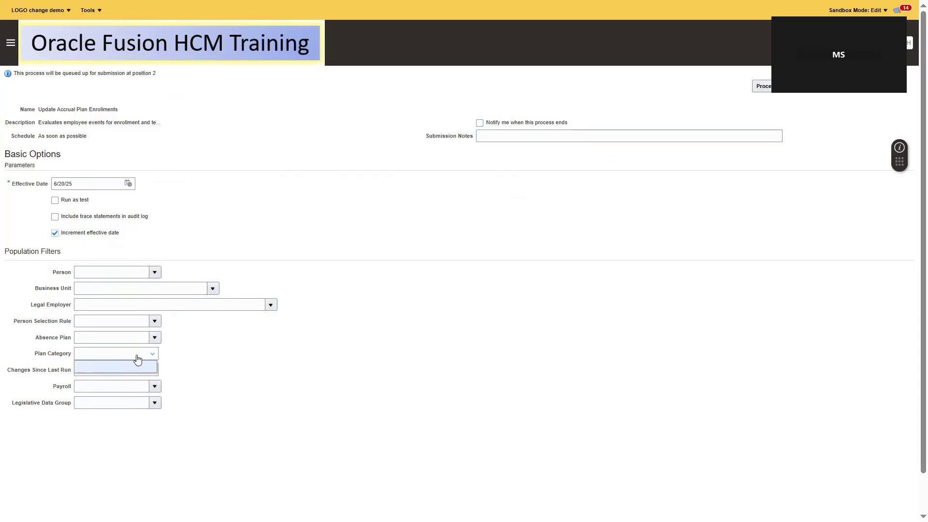
click(184, 360)
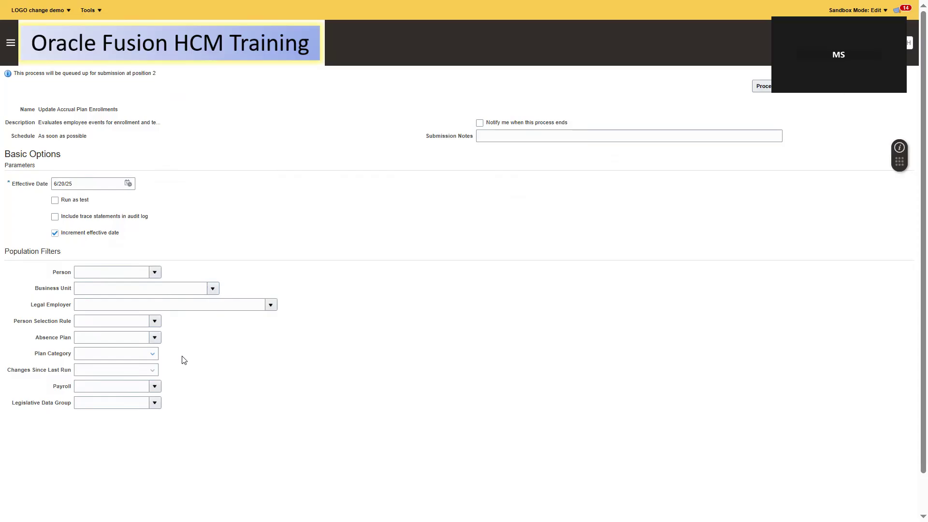
click(120, 376)
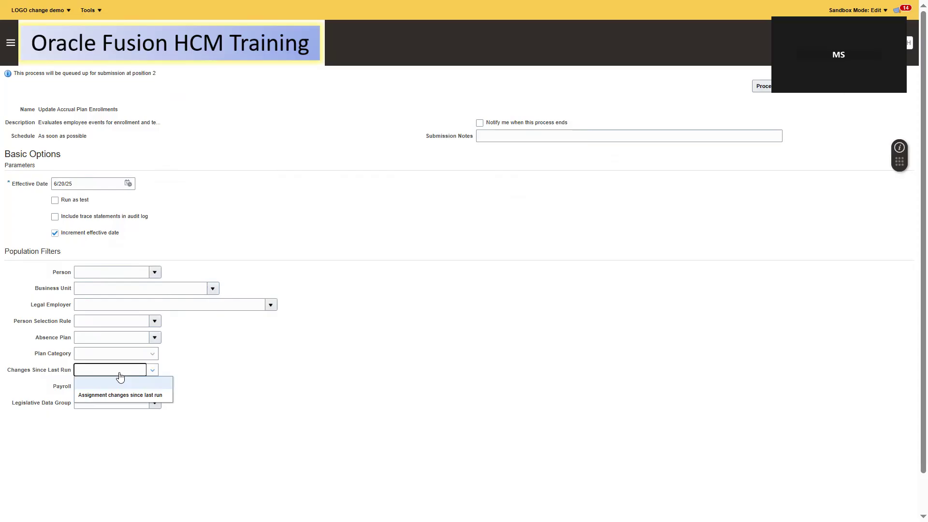
click(267, 356)
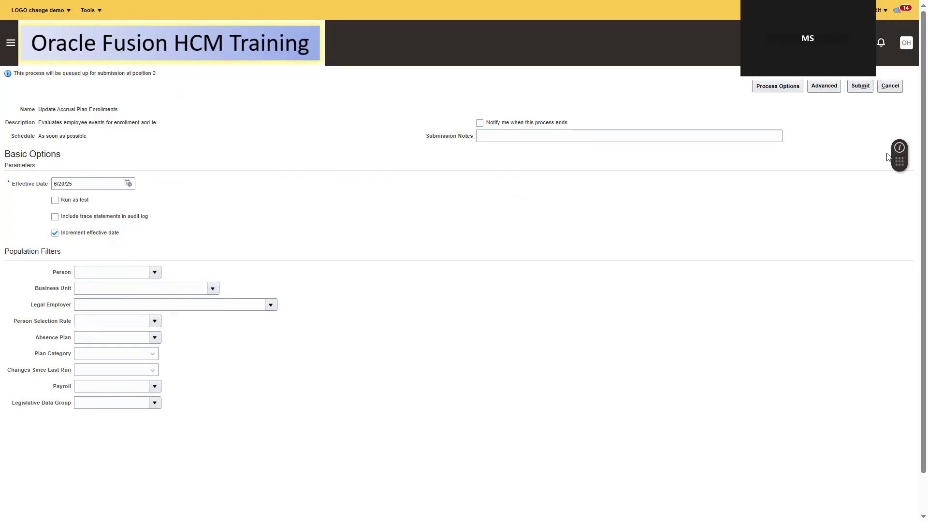
click(890, 87)
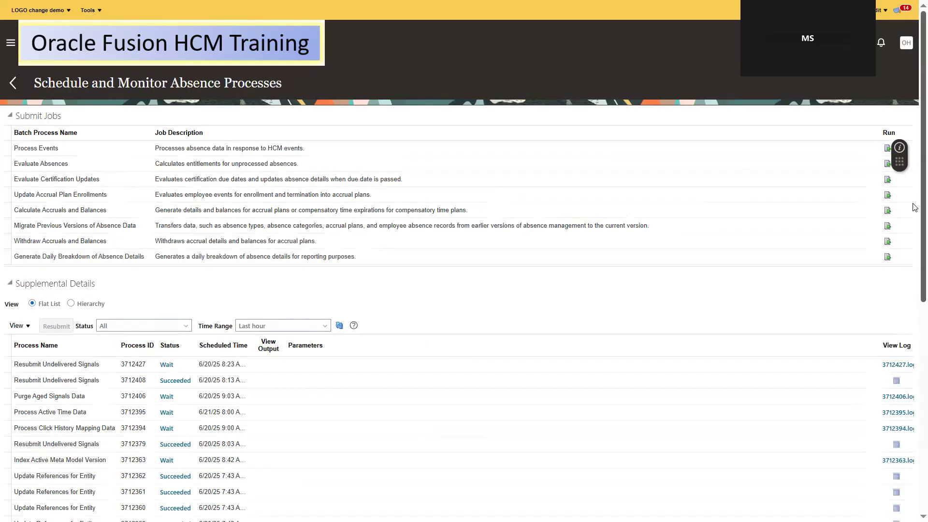
- Open the submission form for Calculate Accruals and Balances and examine its Absence Plan and Plan Type choices
click(888, 210)
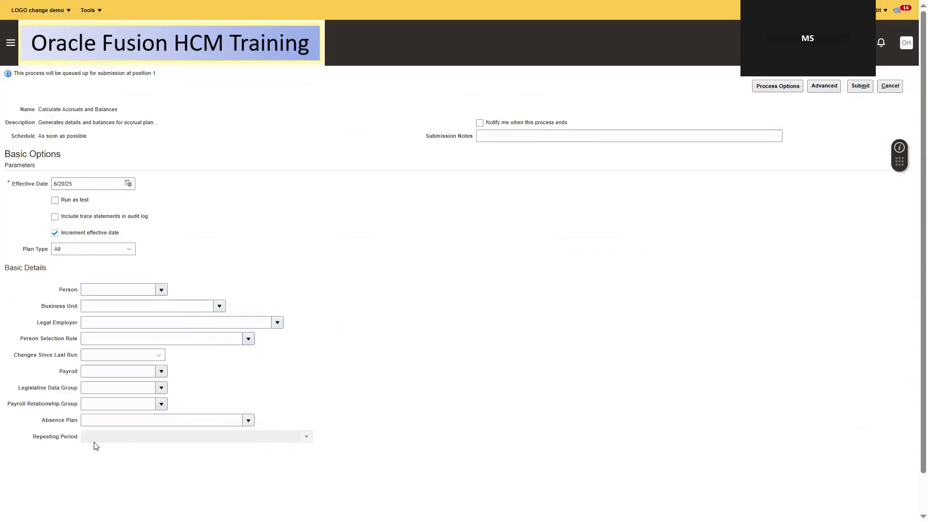
click(247, 421)
click(215, 395)
click(622, 364)
click(122, 251)
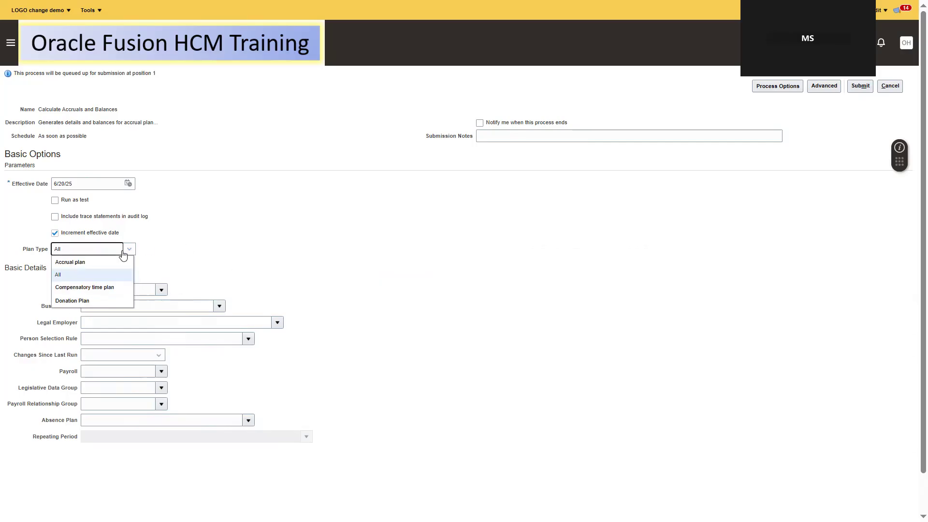
click(95, 225)
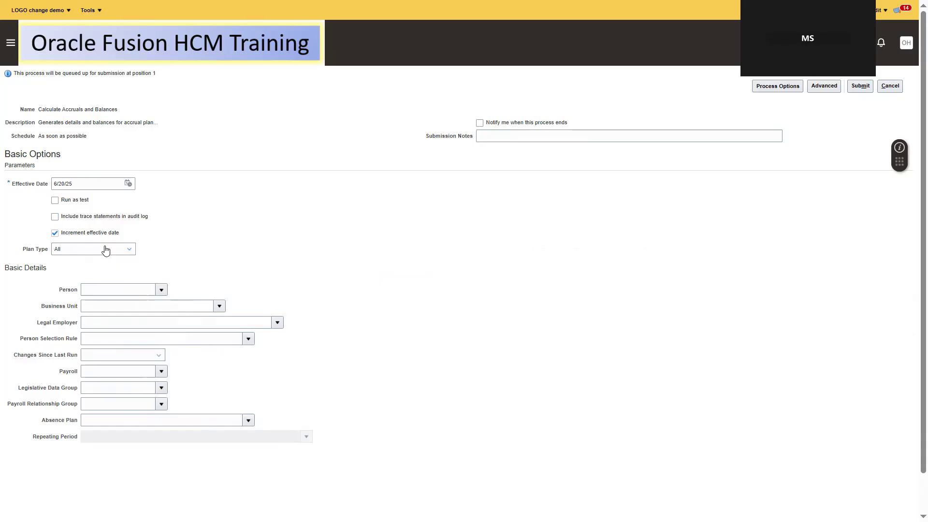
- Enable Run as test and Include trace statements in audit log, review the plan types, and cancel the Calculate Accruals and Balances submission
click(66, 219)
click(135, 221)
click(75, 203)
click(78, 221)
click(122, 250)
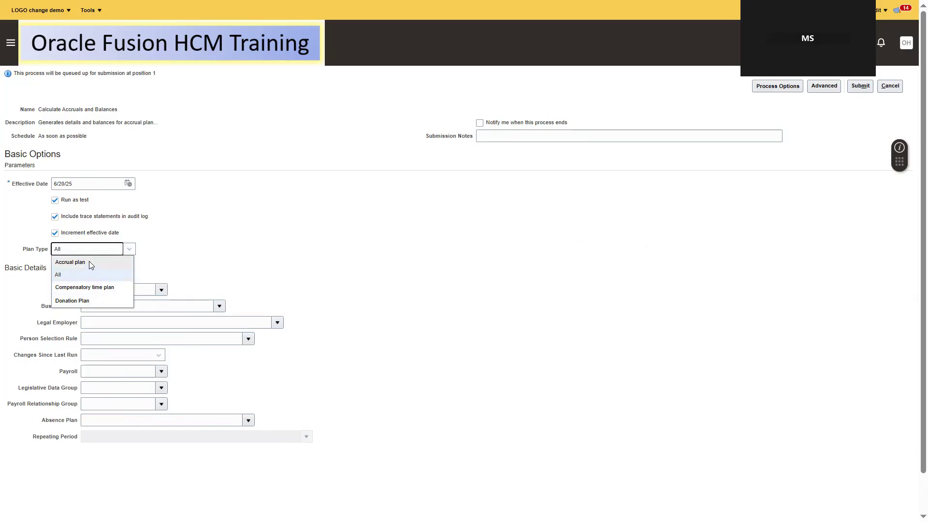
click(203, 235)
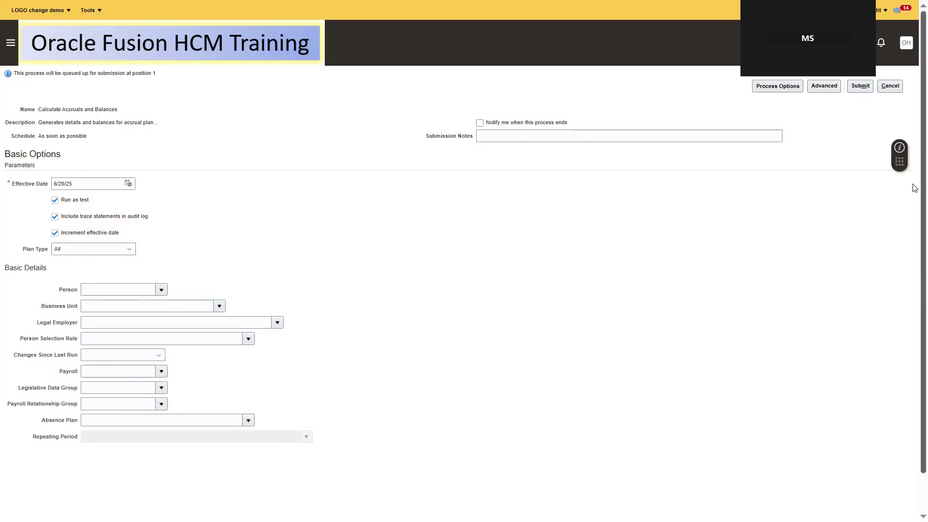
click(889, 86)
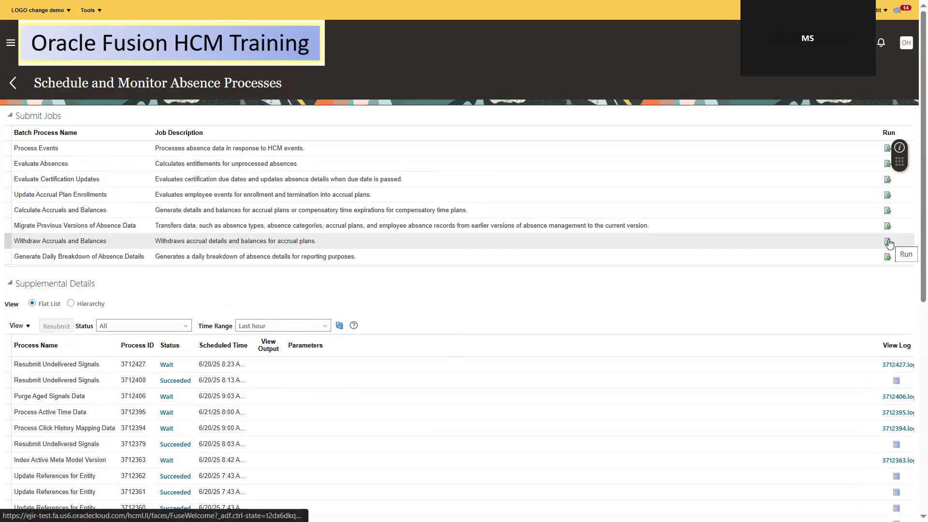
- Open the submission form for Withdraw Accruals and Balances and set its Processing Option to Enrollment deletion
click(888, 242)
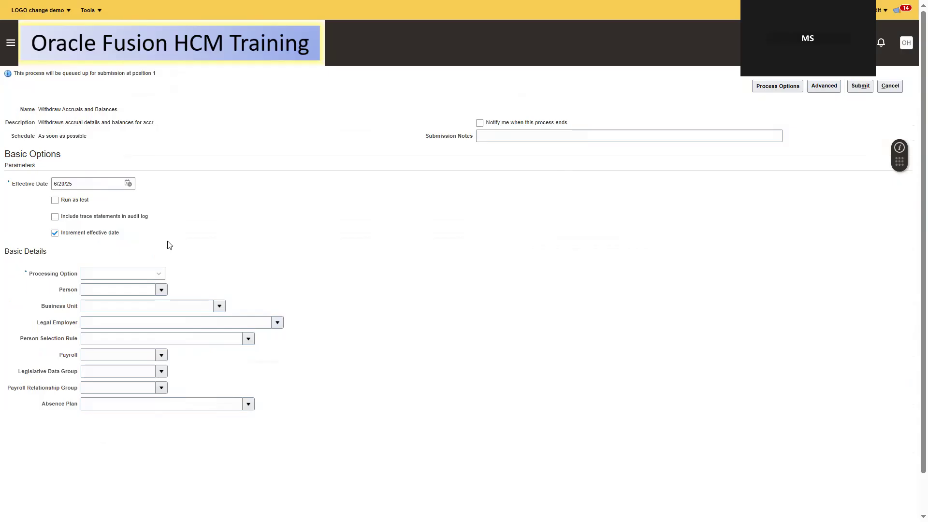
click(131, 274)
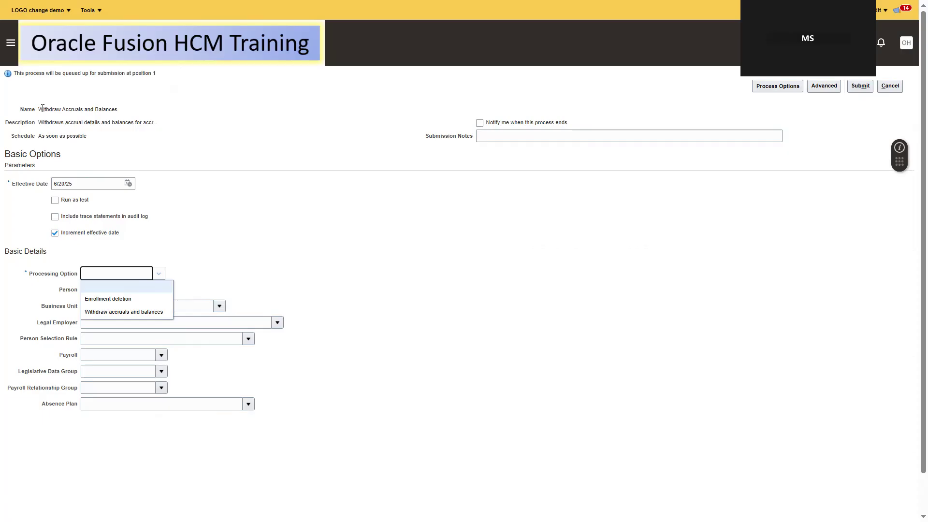
click(130, 300)
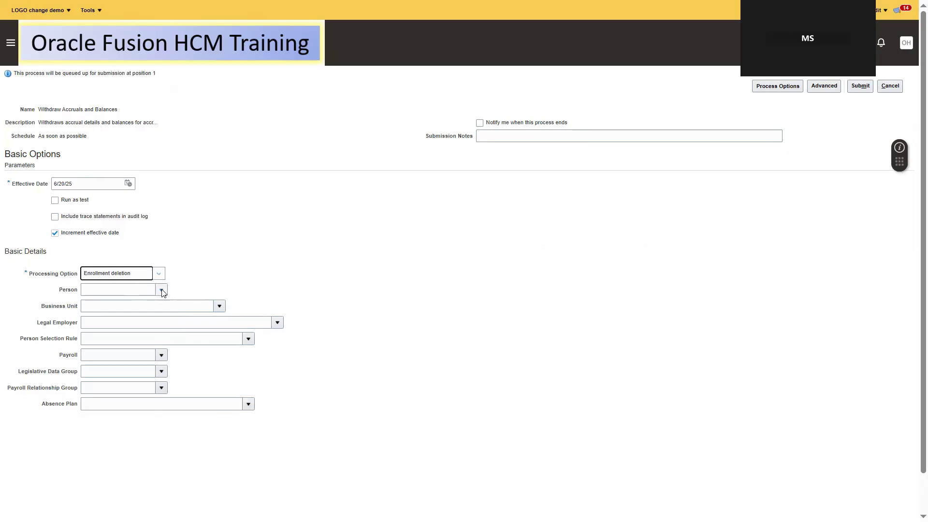
- Examine the Person and Absence Plan filter choices, and cancel the Withdraw Accruals and Balances submission
click(100, 292)
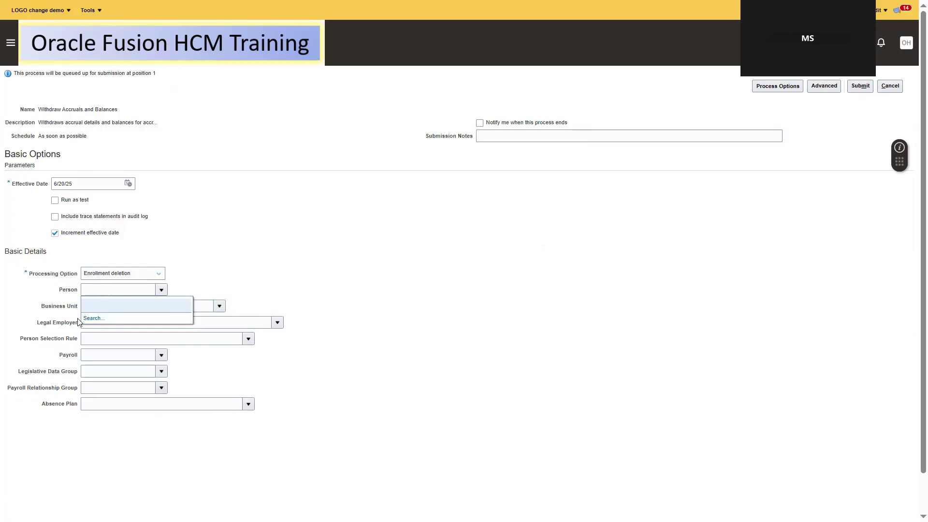
click(272, 267)
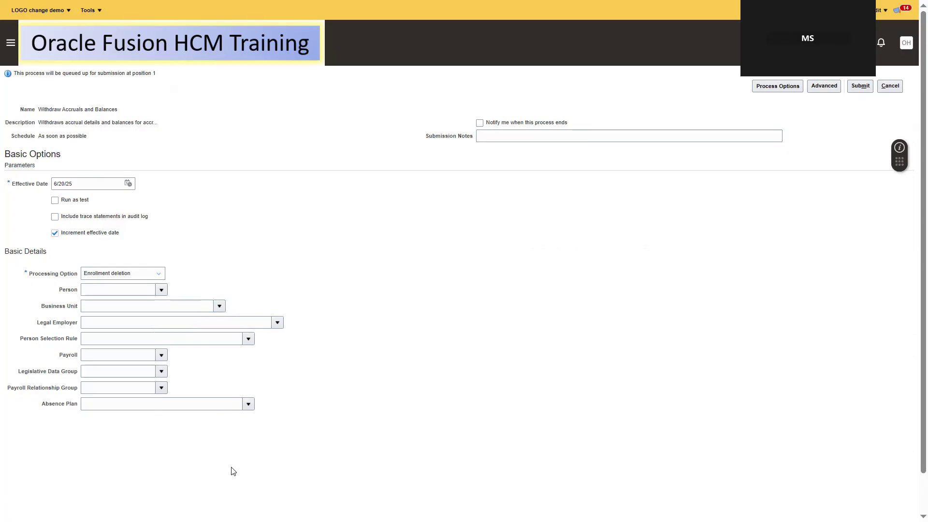
click(248, 404)
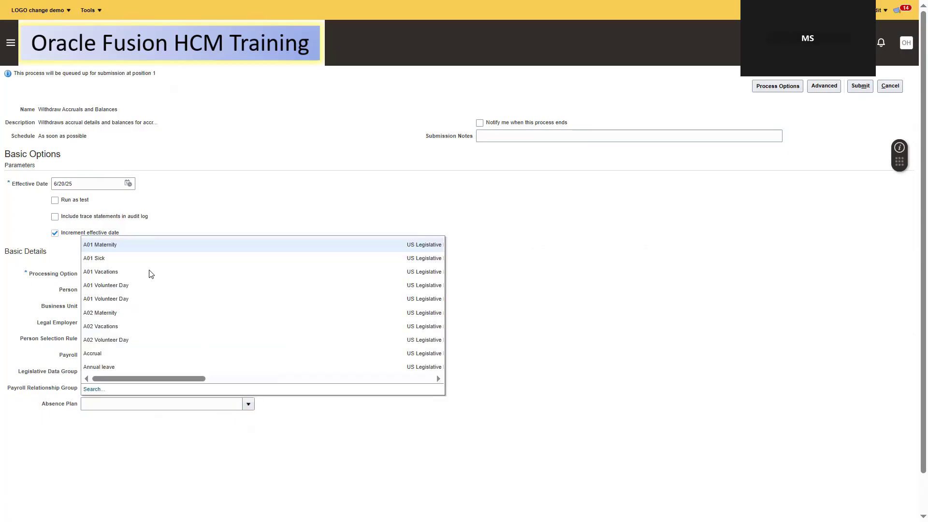
click(279, 204)
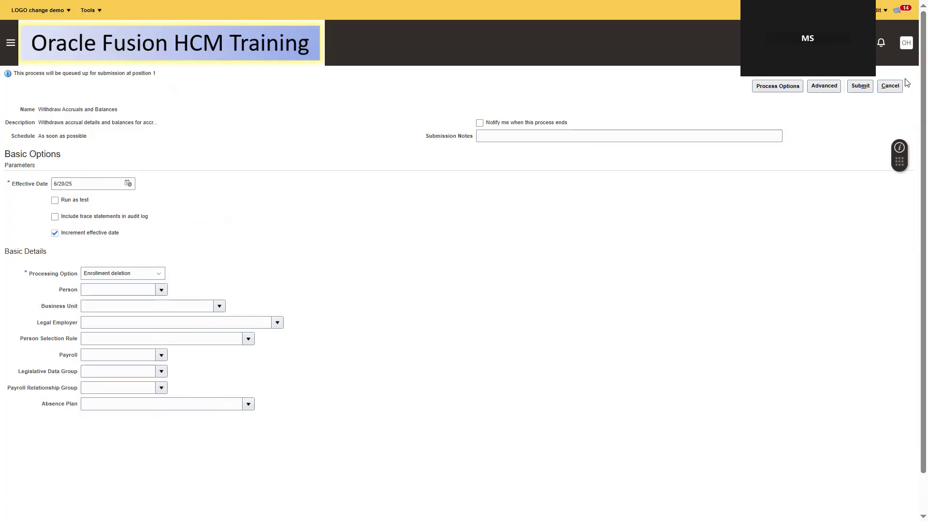
click(890, 86)
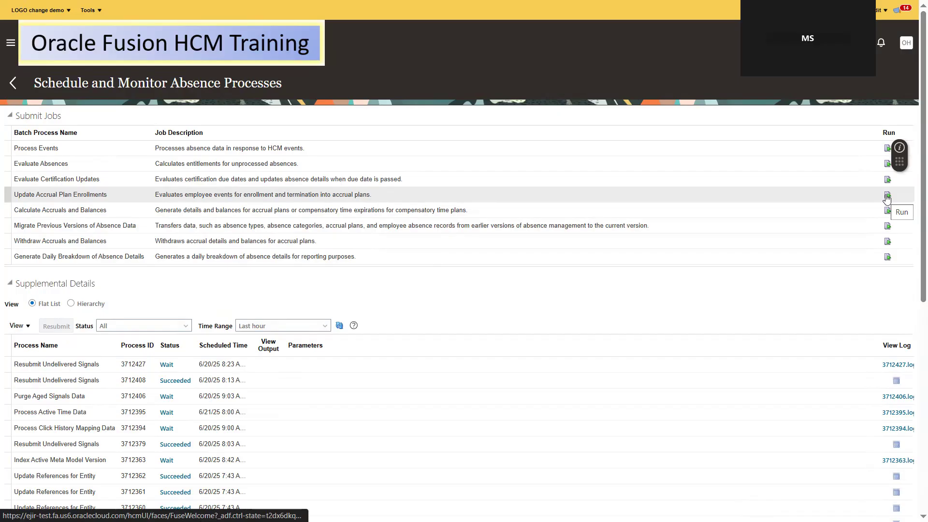
- Enter an absence start date of 6/23/25 and end date of 7/4/25 for Generate Daily Breakdown of Absence Details, and cancel the submission
click(887, 258)
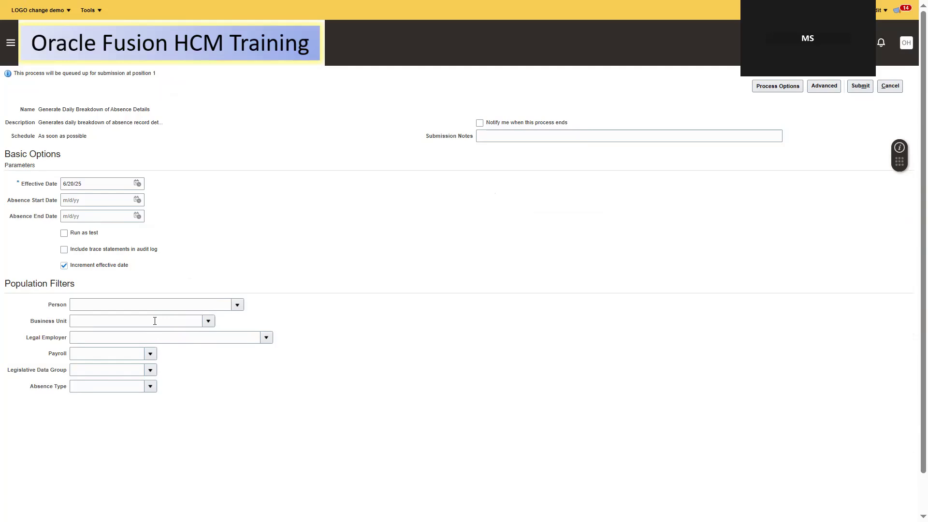
click(54, 201)
click(50, 218)
click(72, 186)
click(137, 200)
click(165, 280)
click(137, 216)
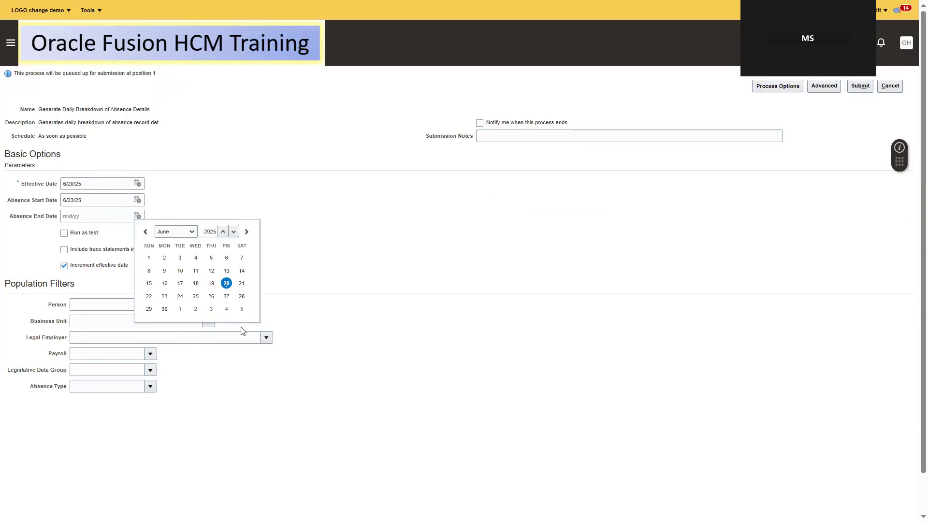
click(226, 309)
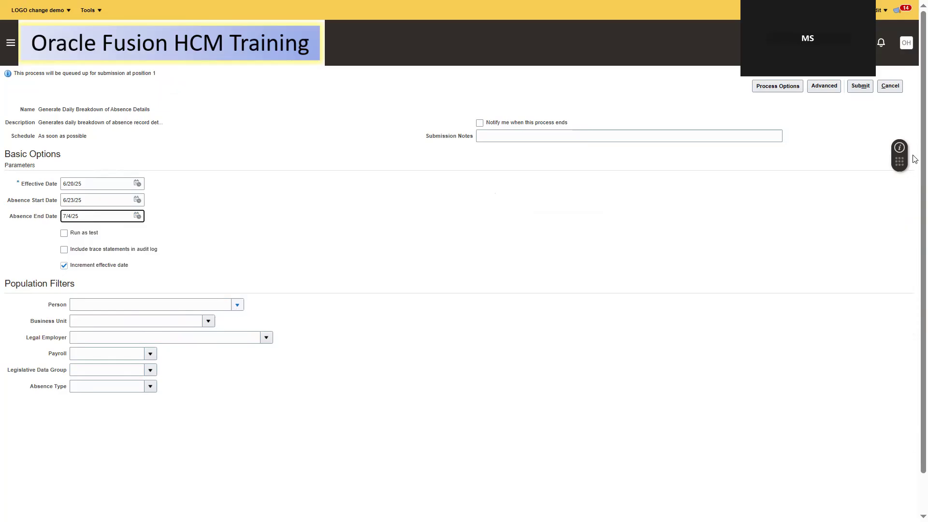
click(888, 85)
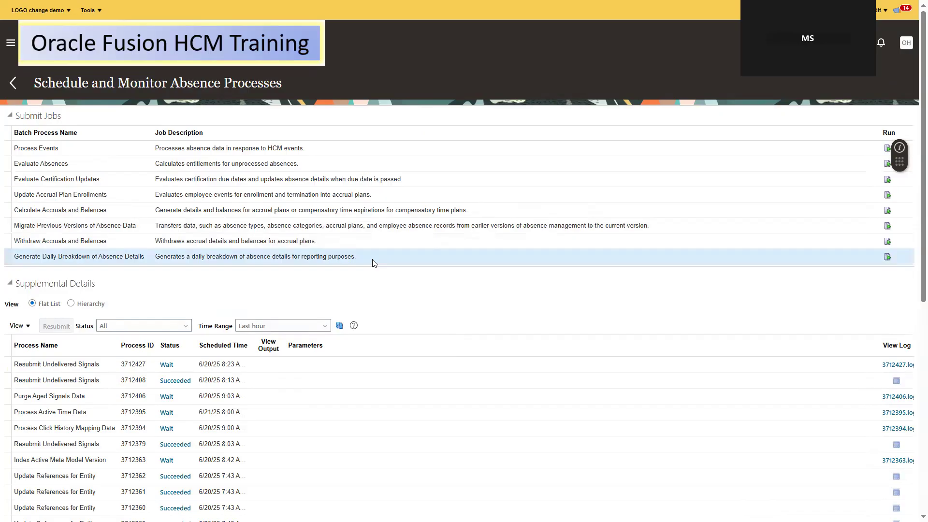
- Open the Evaluate Absences submission form, review the Work Schedule Rule choices, and set Record Selection to Evaluate Only Deferred Absences
click(310, 168)
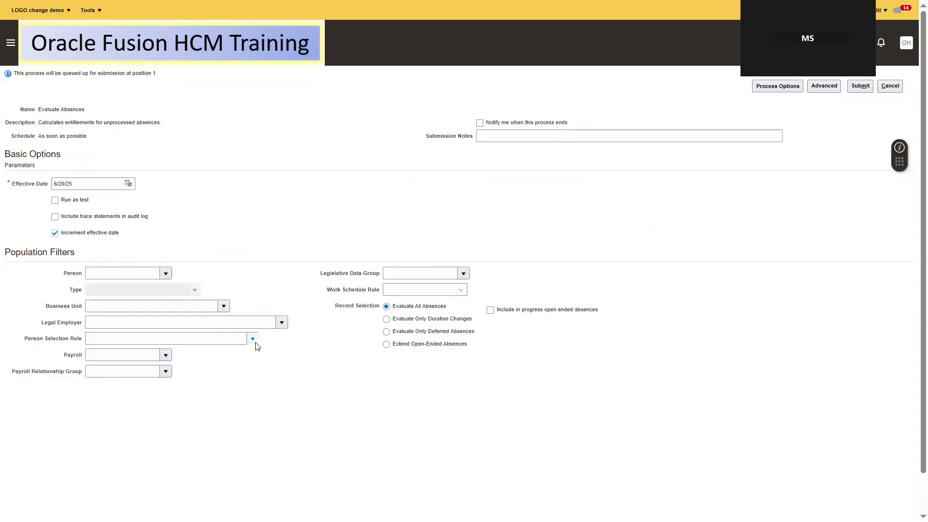
click(461, 290)
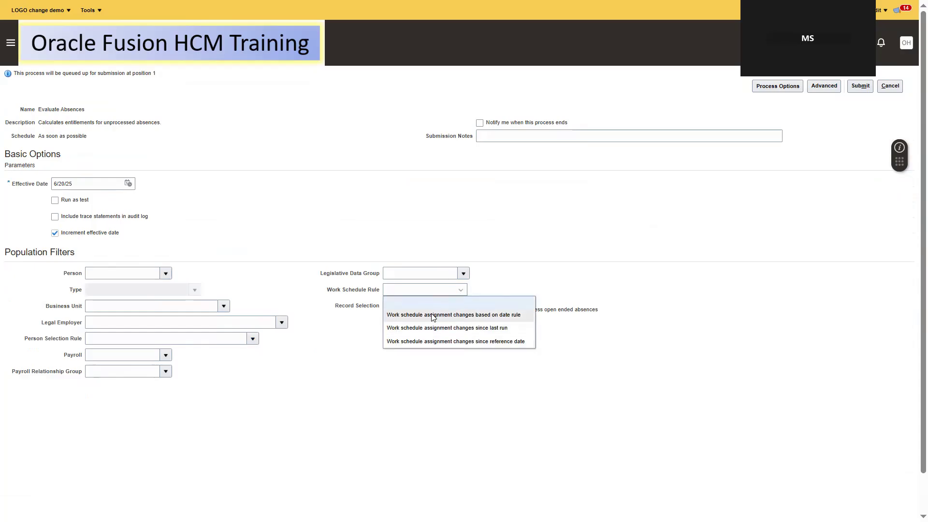
click(484, 274)
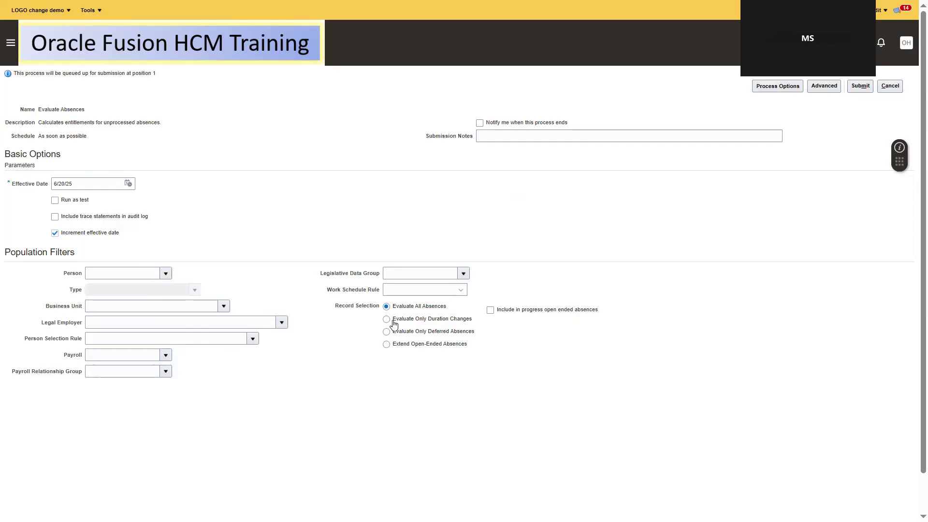
click(405, 333)
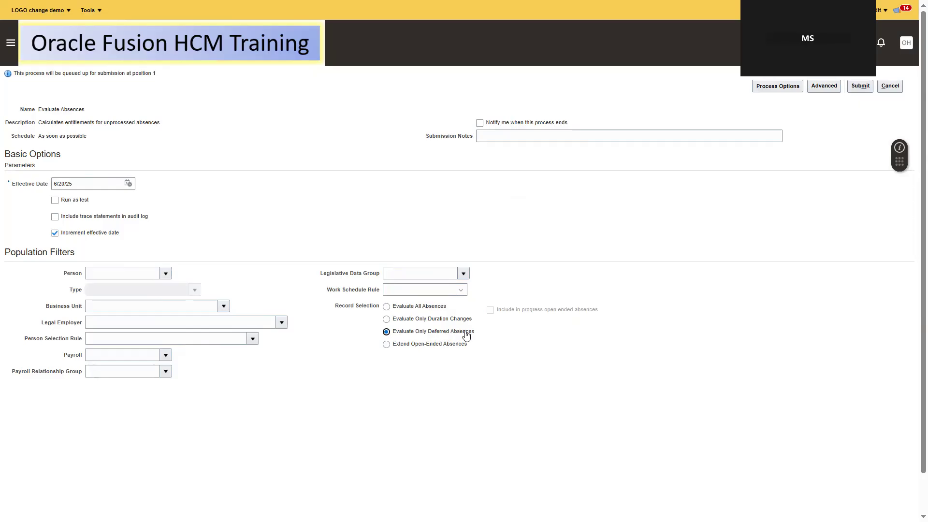
- Set Record Selection to Extend Open-Ended Absences and back to Evaluate All Absences, and cancel the Evaluate Absences submission
click(425, 343)
click(431, 309)
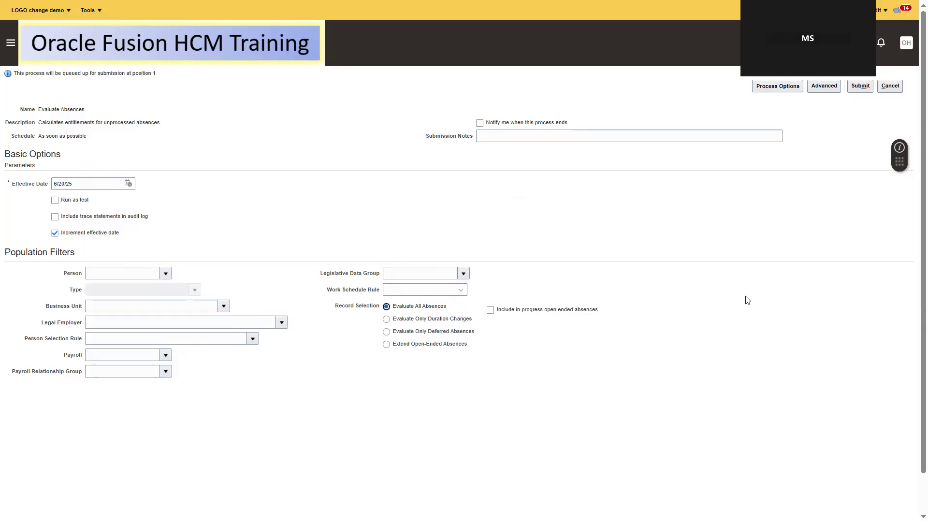
click(887, 87)
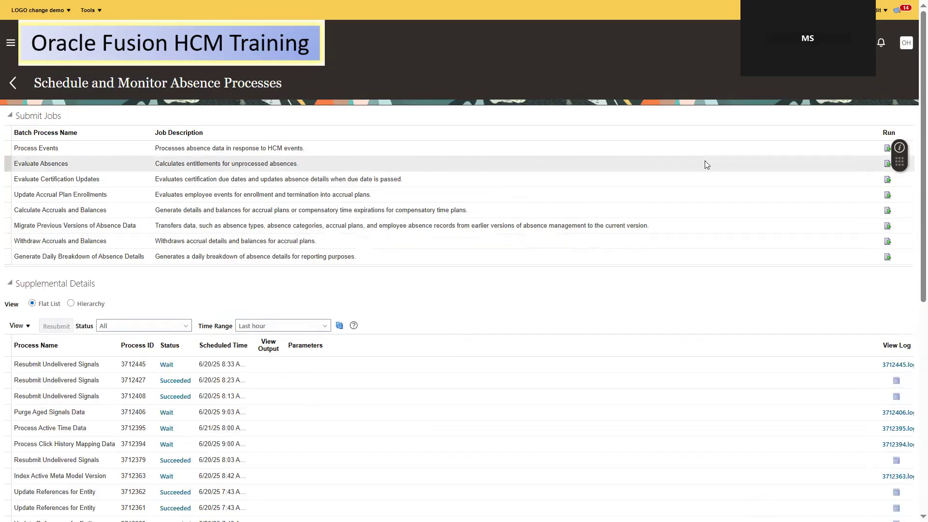
- Review the submission parameters of Process Events and of Evaluate Certification Updates, cancelling each submission
click(887, 151)
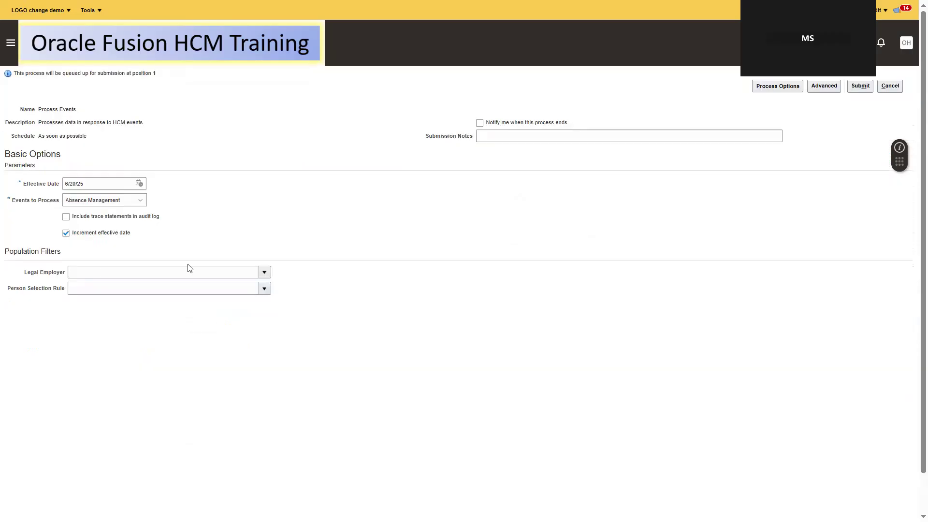
click(270, 274)
click(344, 303)
click(898, 86)
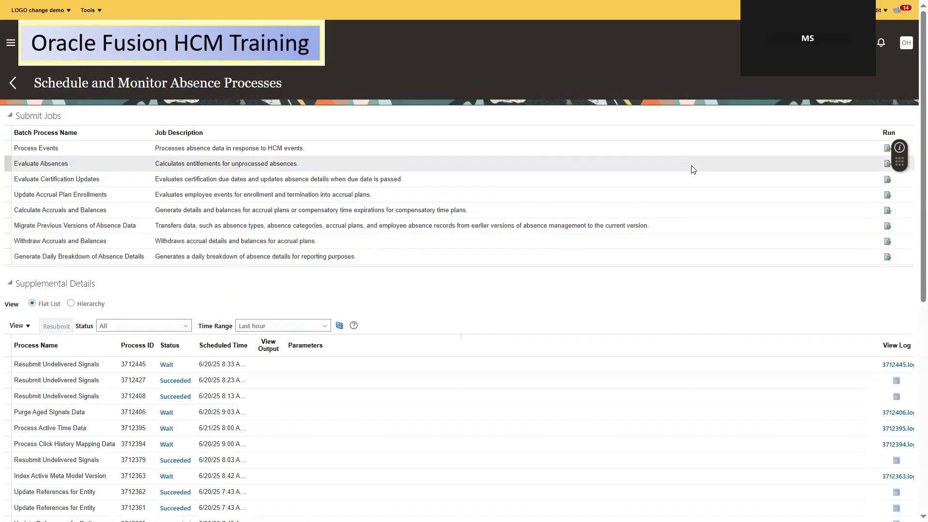
click(889, 182)
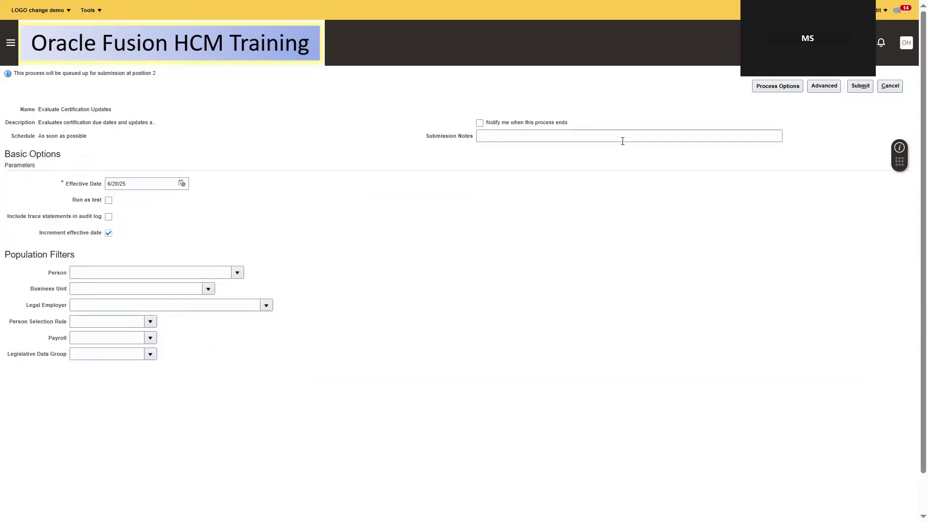
click(889, 87)
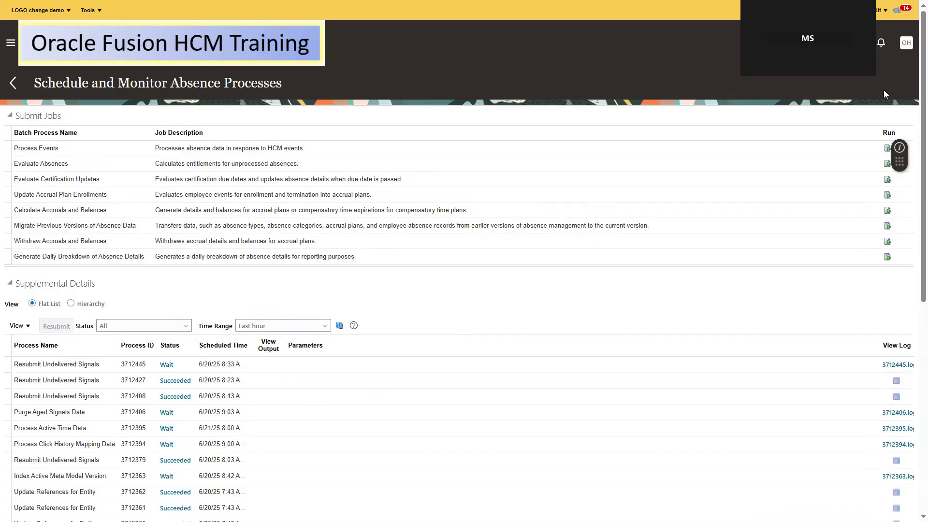
- Open the submission form for Update Accrual Plan Enrollments, search the Person filter for "Test", and select the first matching employee
click(888, 196)
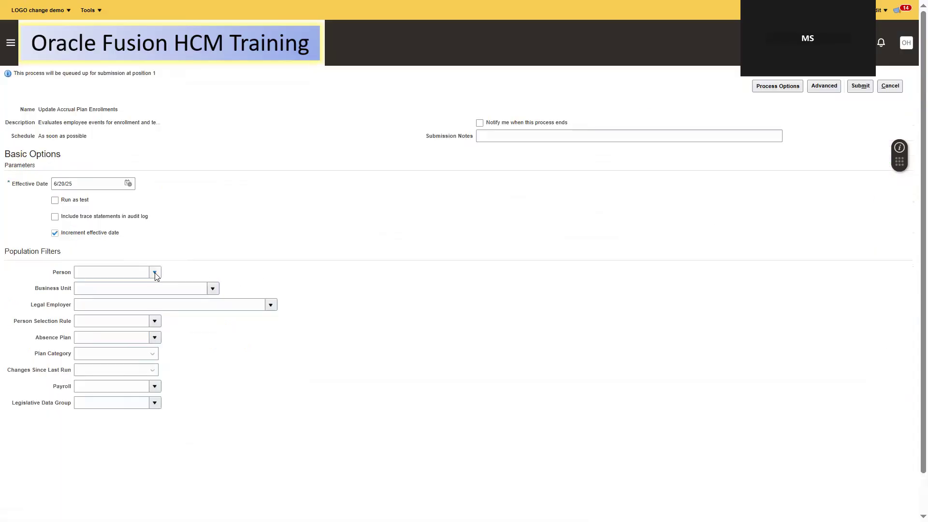
click(155, 273)
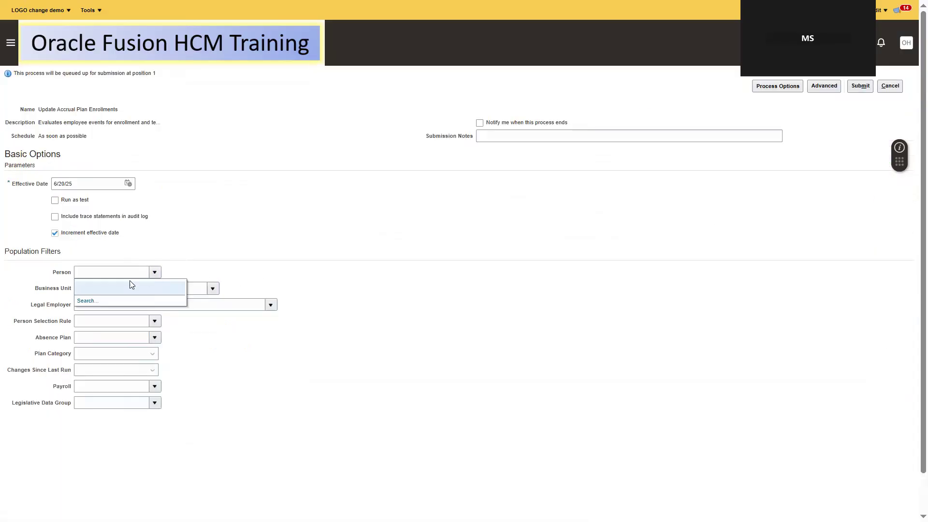
click(82, 304)
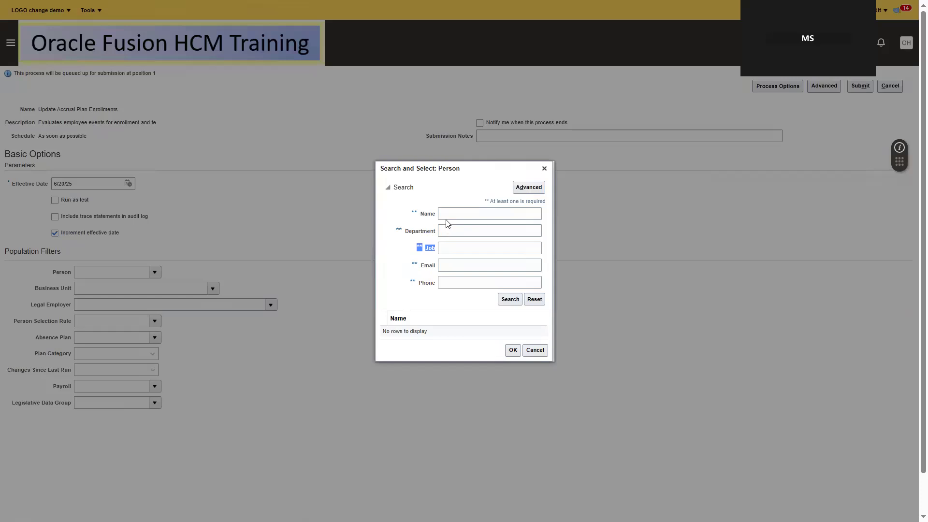
click(446, 213)
text(Test)
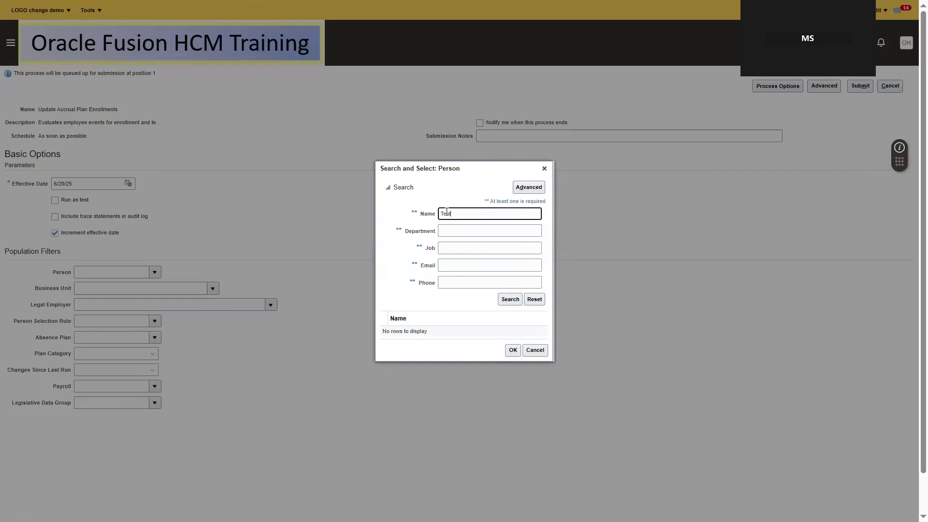
key(Return)
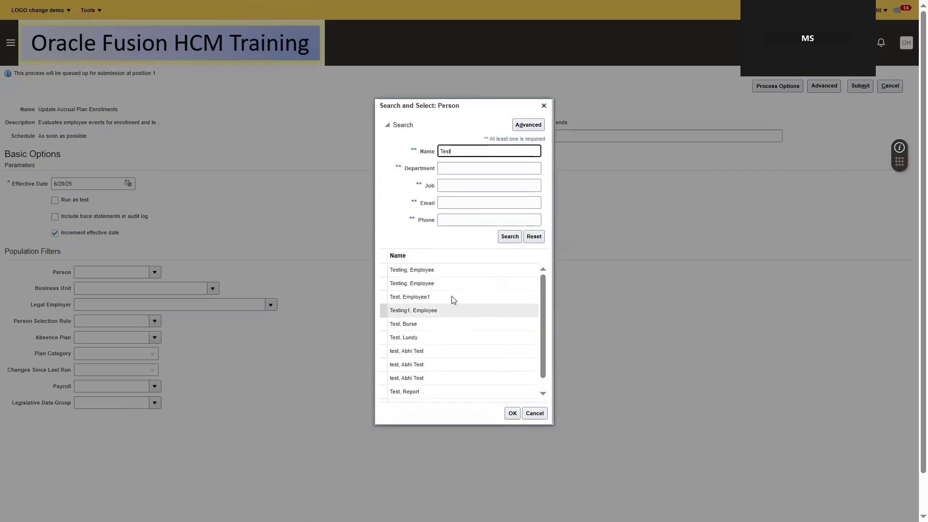
click(438, 271)
click(512, 413)
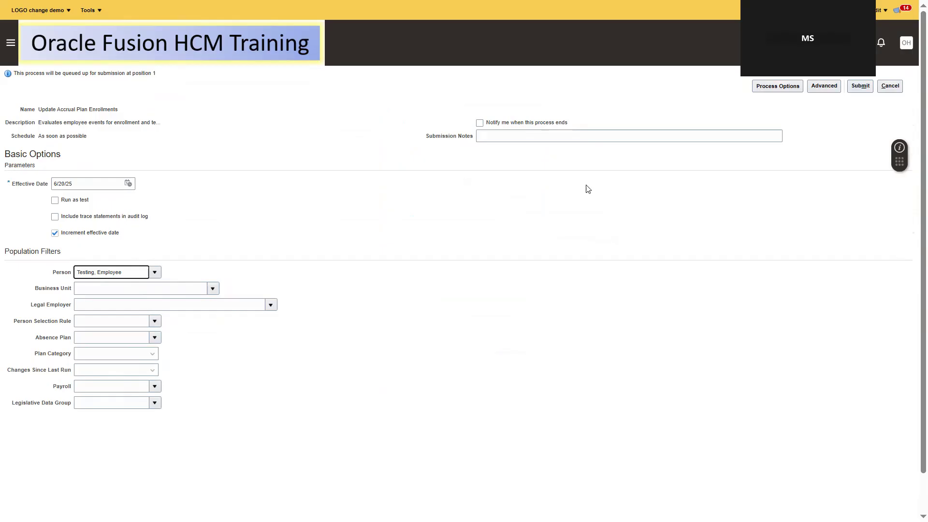
- Submit the Update Accrual Plan Enrollments process for the selected employee and refresh the list of submitted processes
click(861, 87)
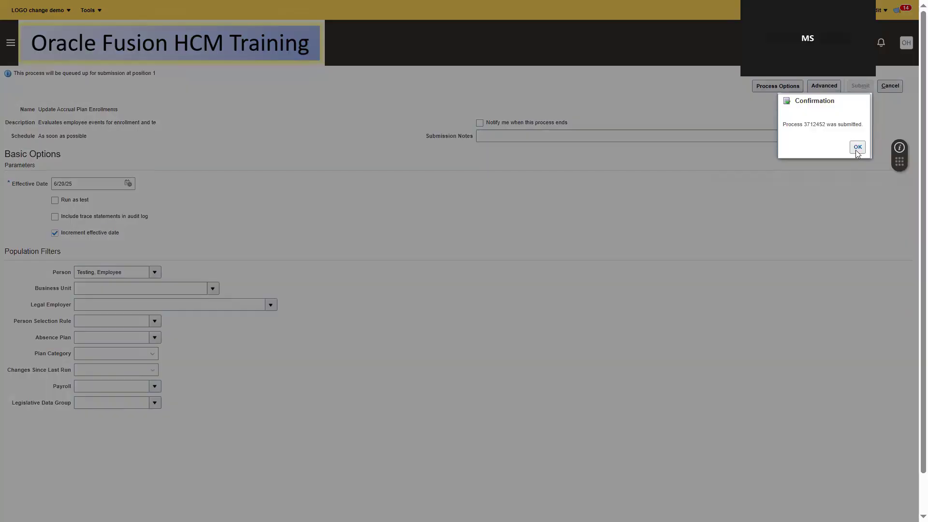
click(857, 148)
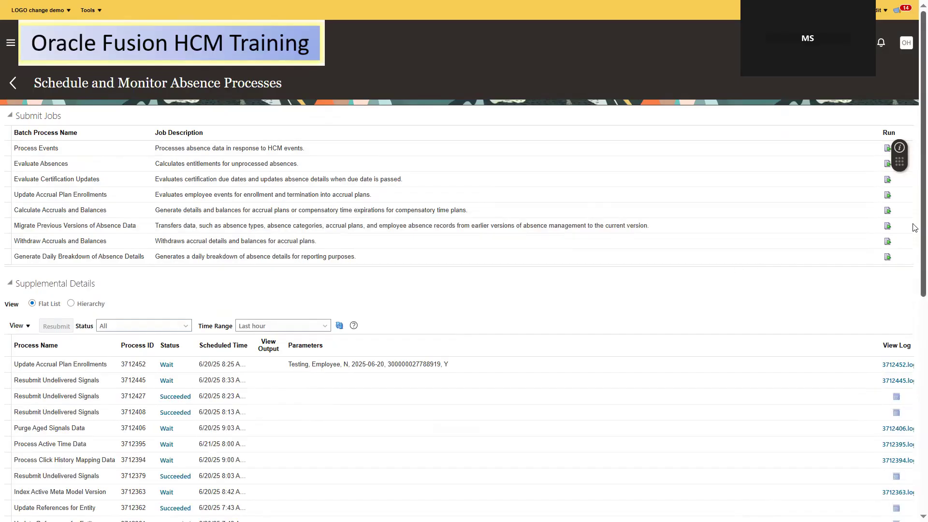
scroll(915, 227, down, 2)
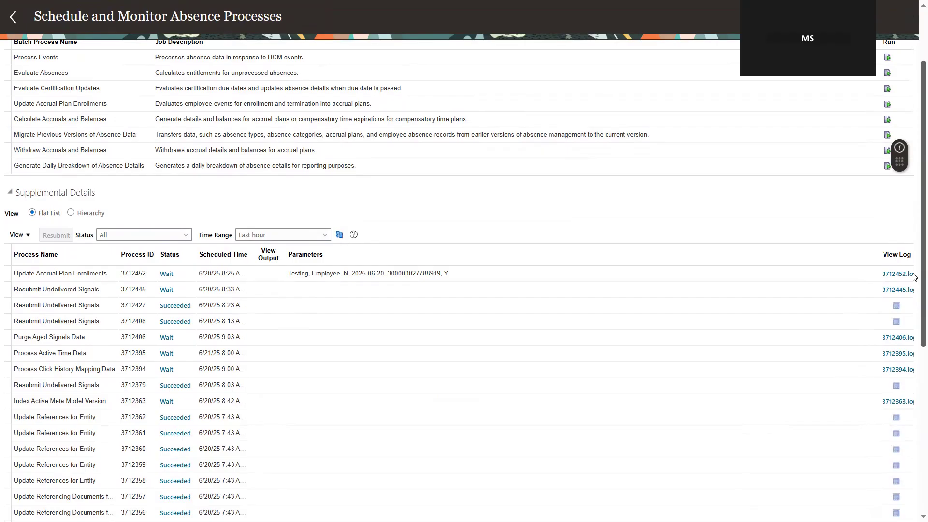
click(338, 235)
scroll(338, 236, up, 1)
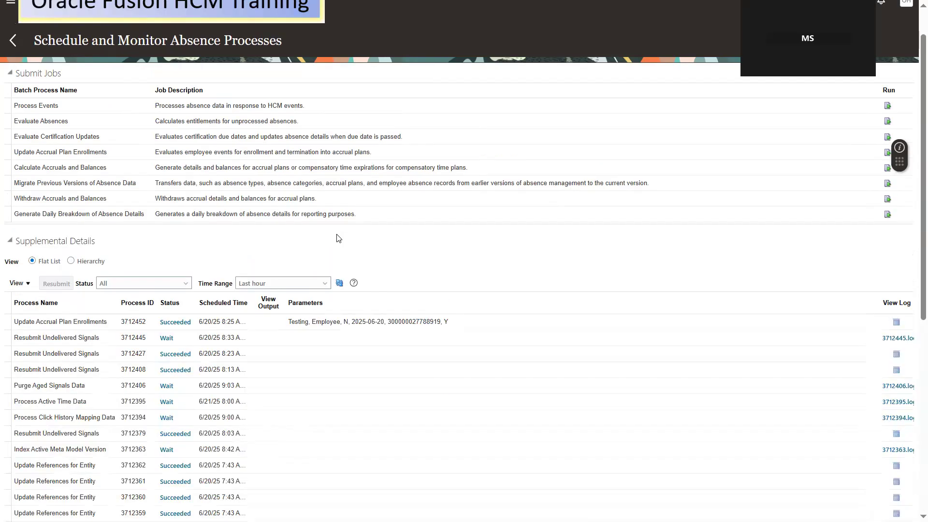
- Open the log of the Update Accrual Plan Enrollments run and save it as a text document in Downloads
click(571, 323)
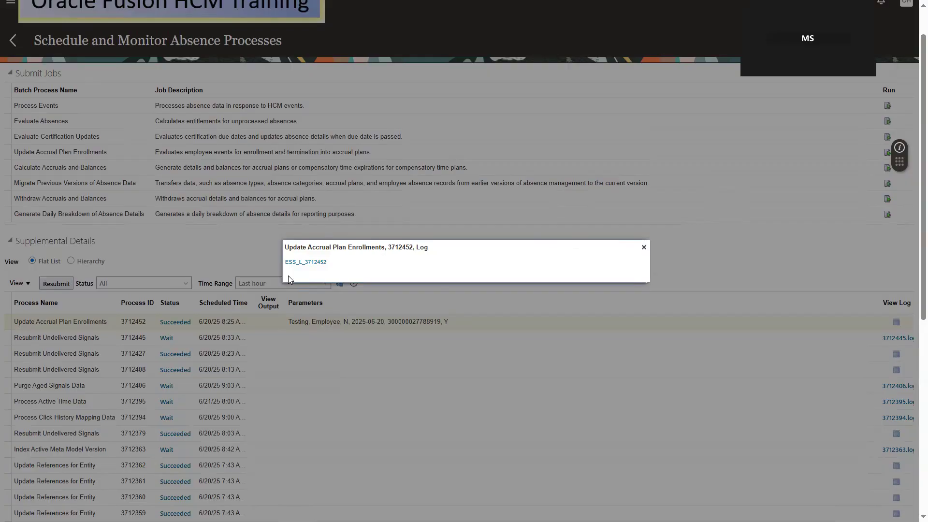
click(289, 262)
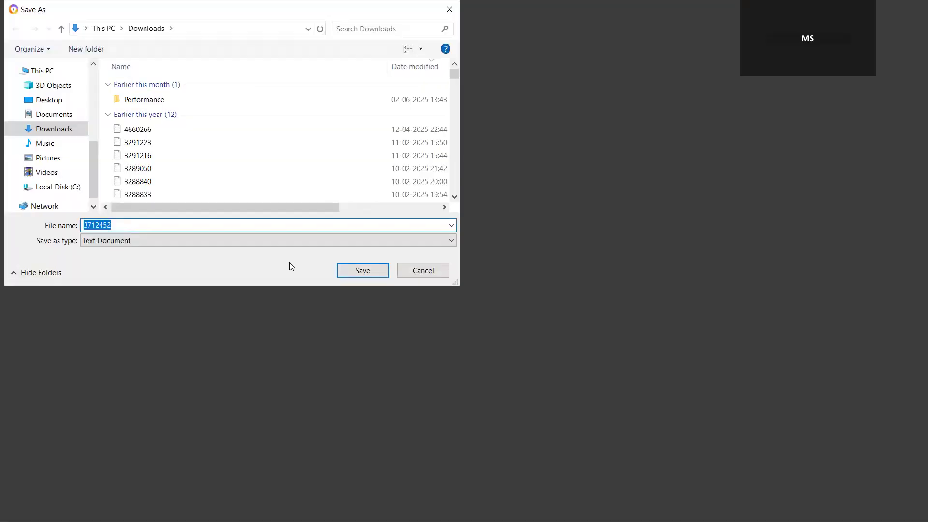
click(363, 273)
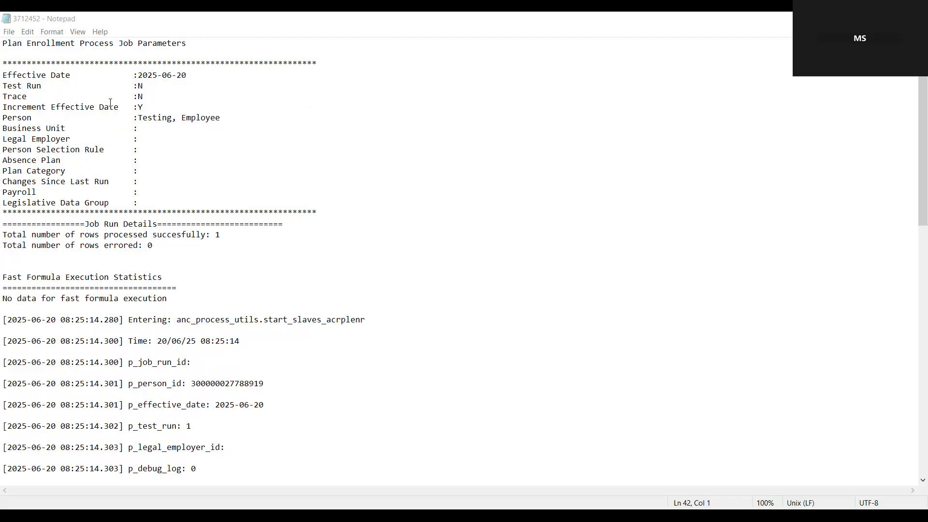
- Examine the job parameters, Job Run Details and Fast Formula Execution Statistics sections of the saved enrollment log in Notepad
click(231, 184)
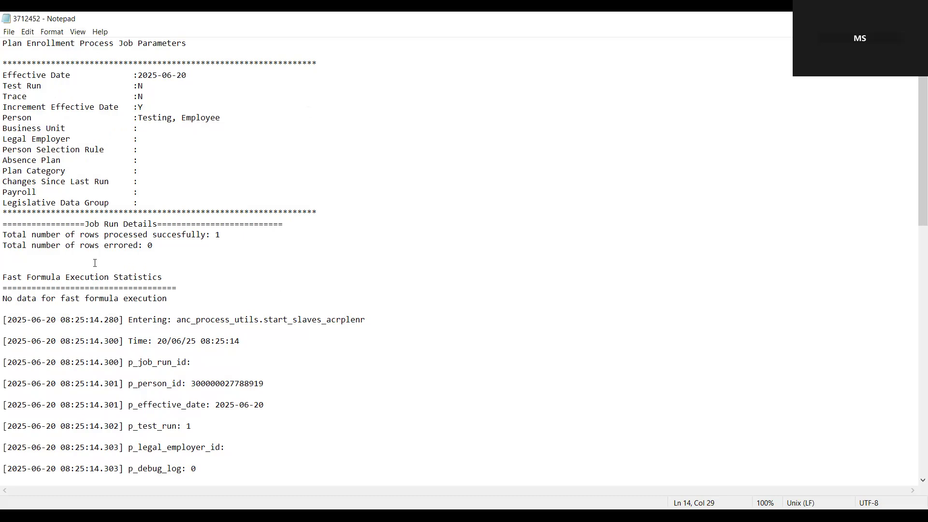
drag(21, 289, 253, 295)
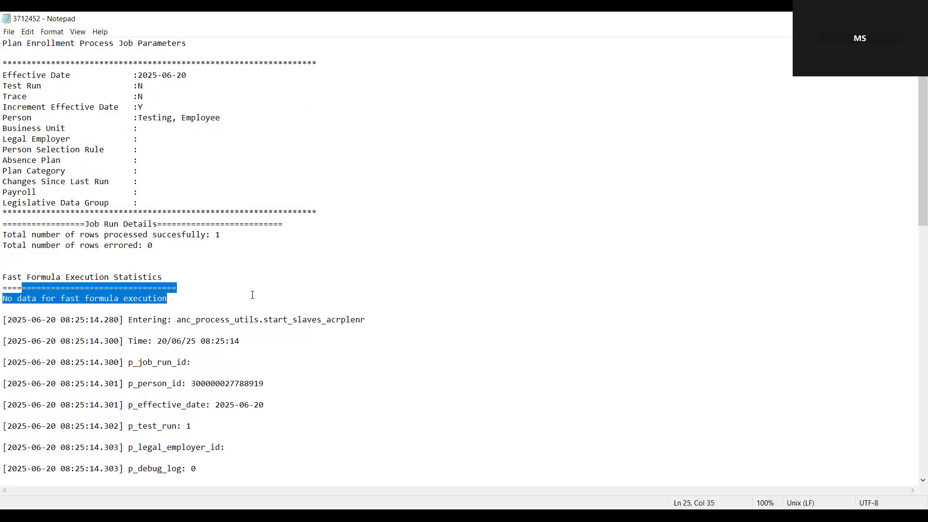
click(253, 295)
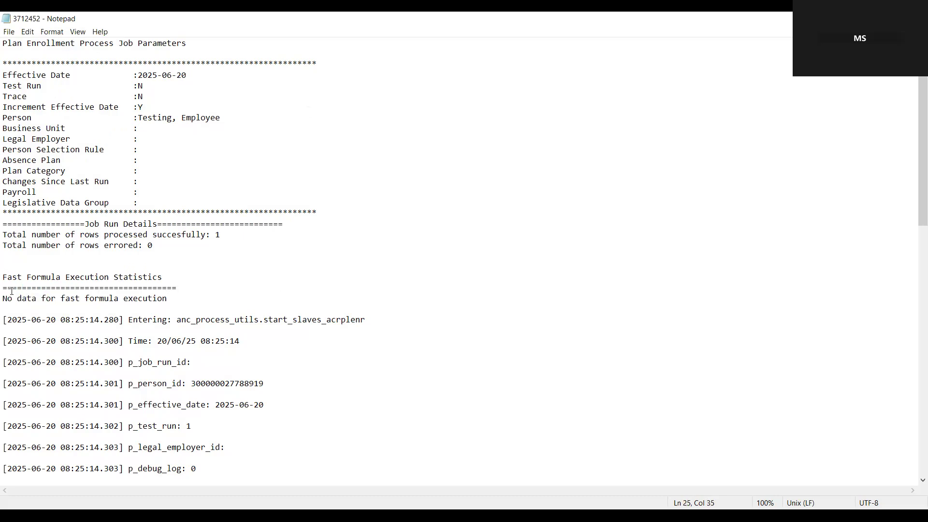
drag(4, 289, 191, 284)
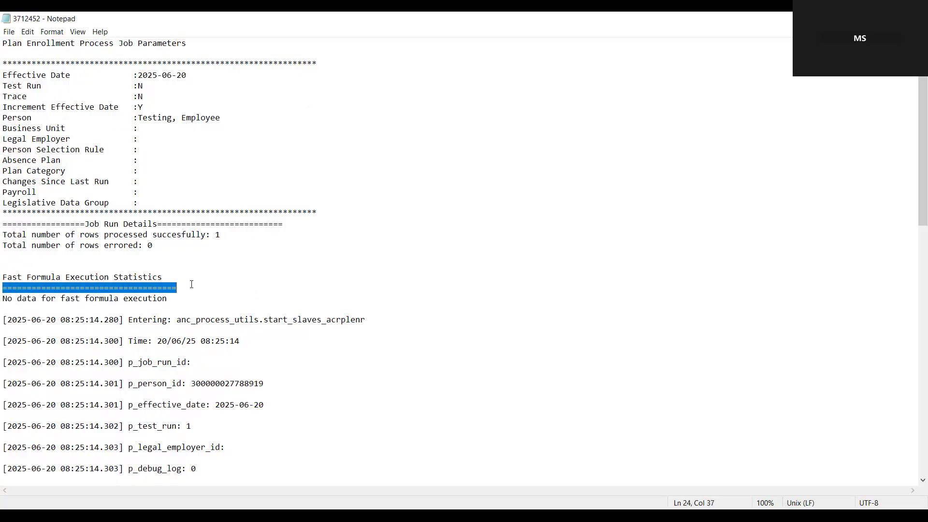
click(192, 284)
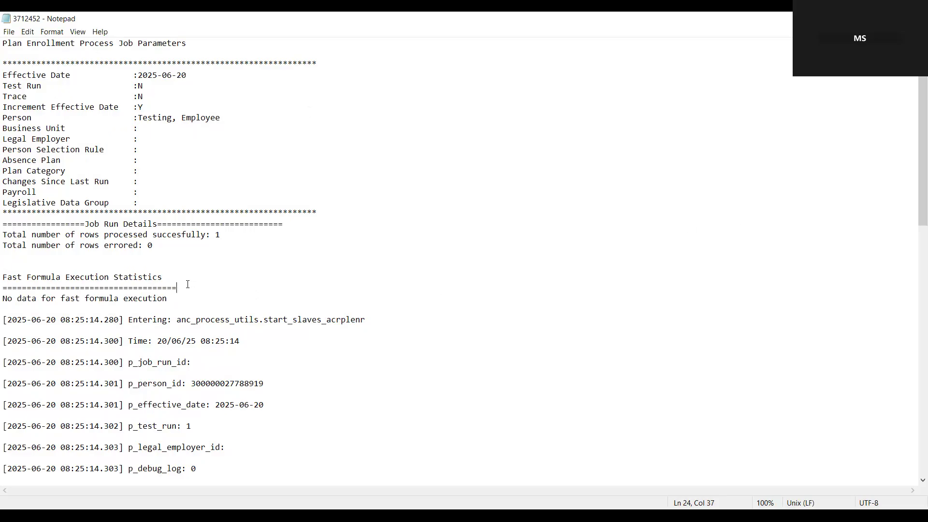
drag(188, 285, 3, 277)
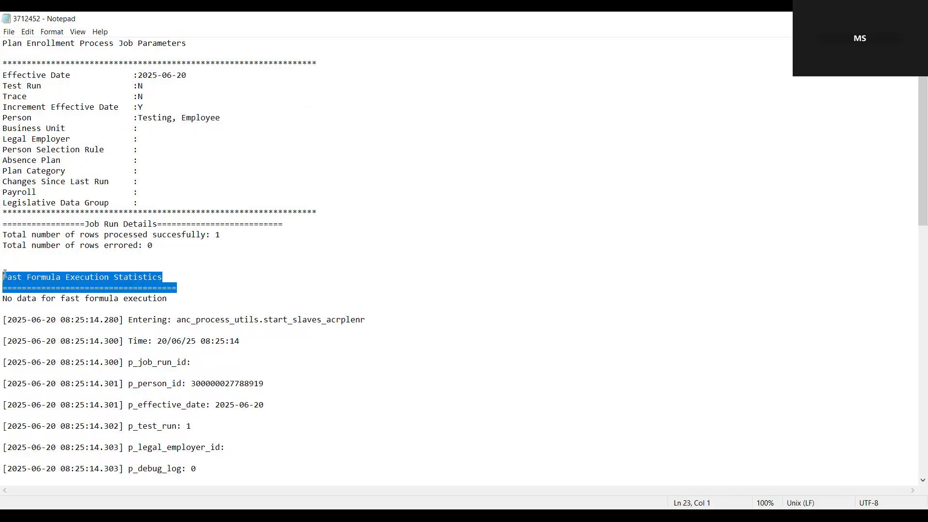
click(163, 310)
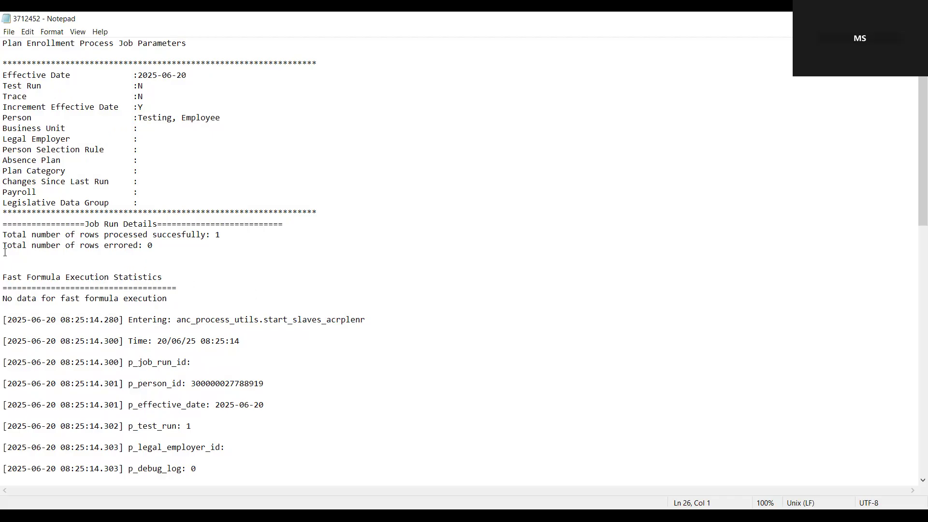
drag(6, 274, 215, 298)
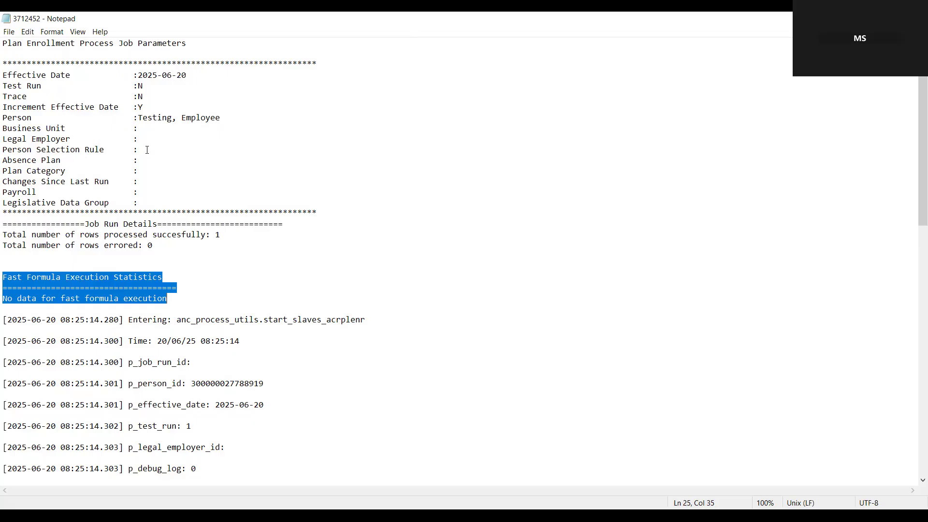
click(196, 308)
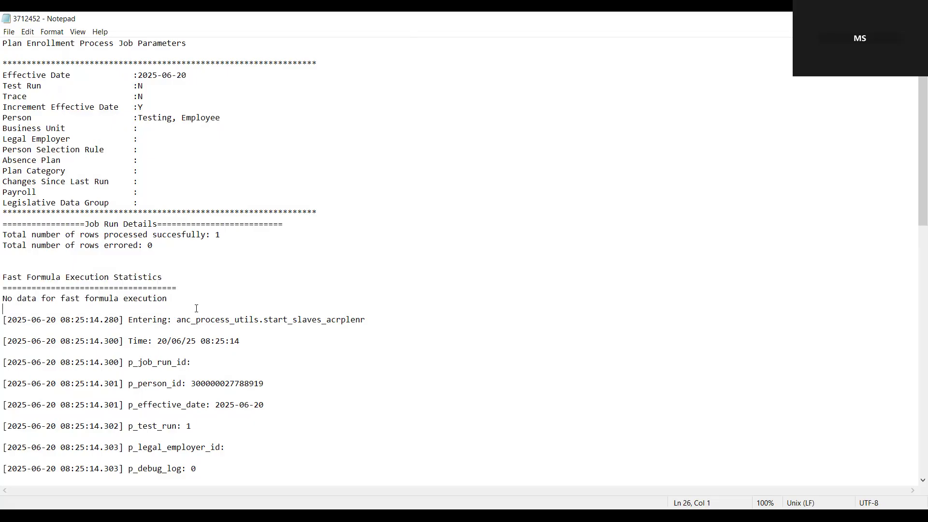
drag(187, 303, 16, 260)
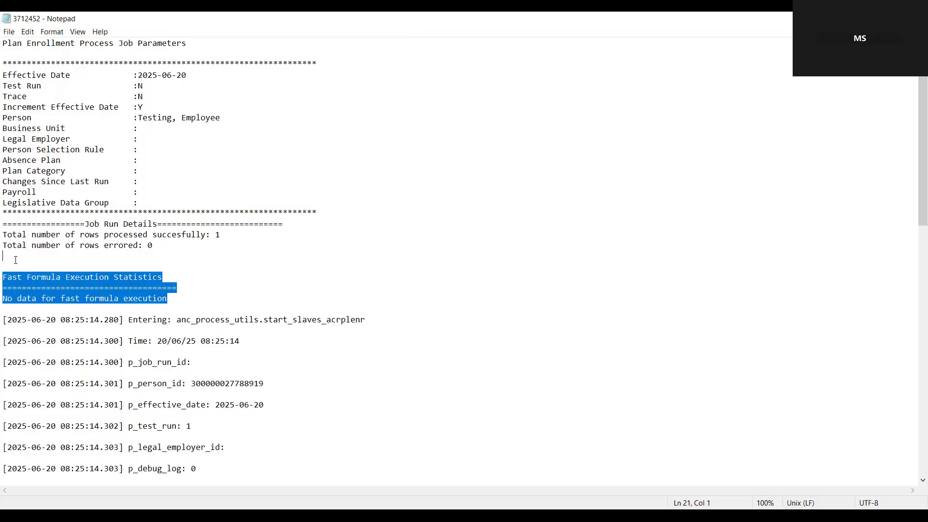
click(162, 320)
mouse_move(915, 156)
mouse_down()
mouse_move(915, 408)
mouse_move(906, 144)
mouse_up()
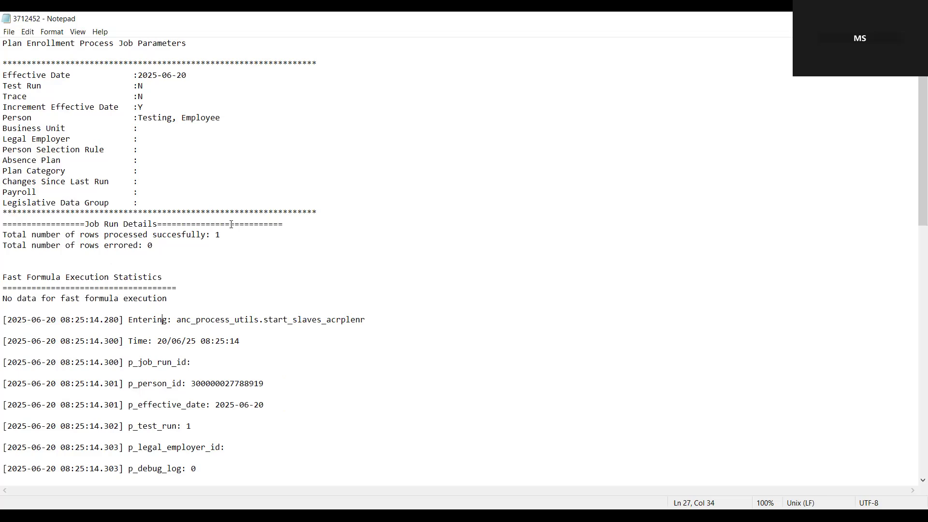
click(49, 300)
drag(2, 288, 182, 293)
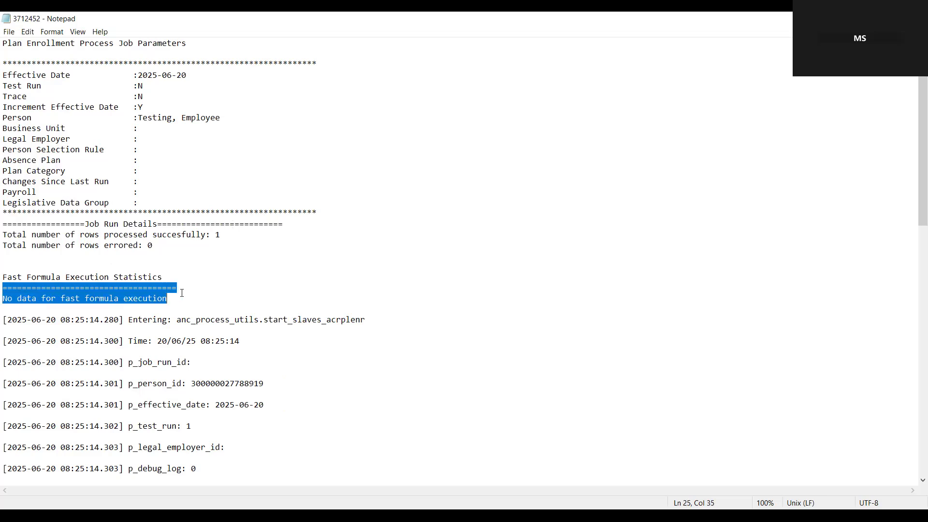
click(182, 293)
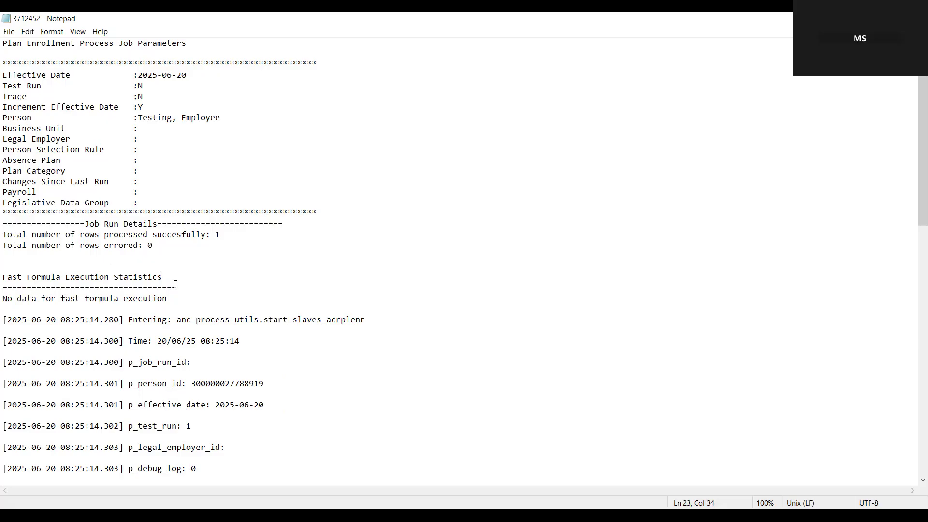
drag(915, 222, 915, 242)
drag(193, 289, 5, 266)
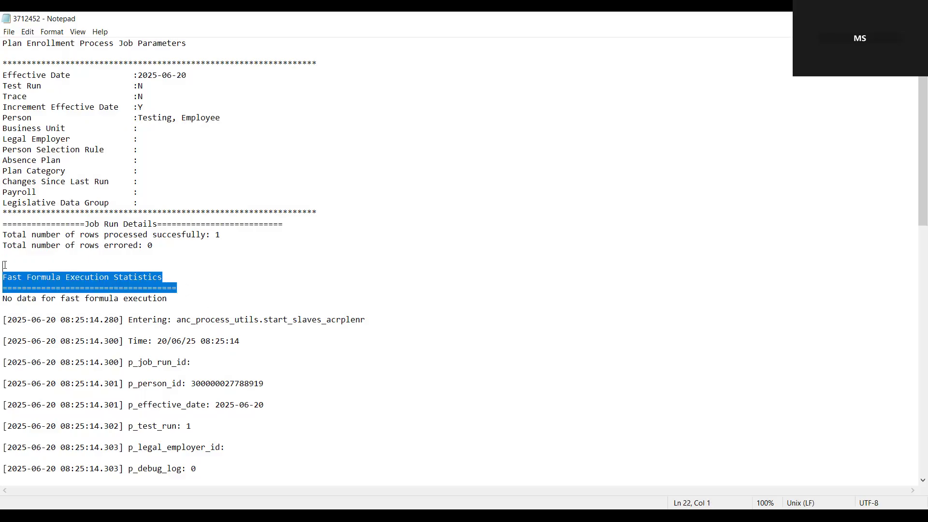
click(179, 295)
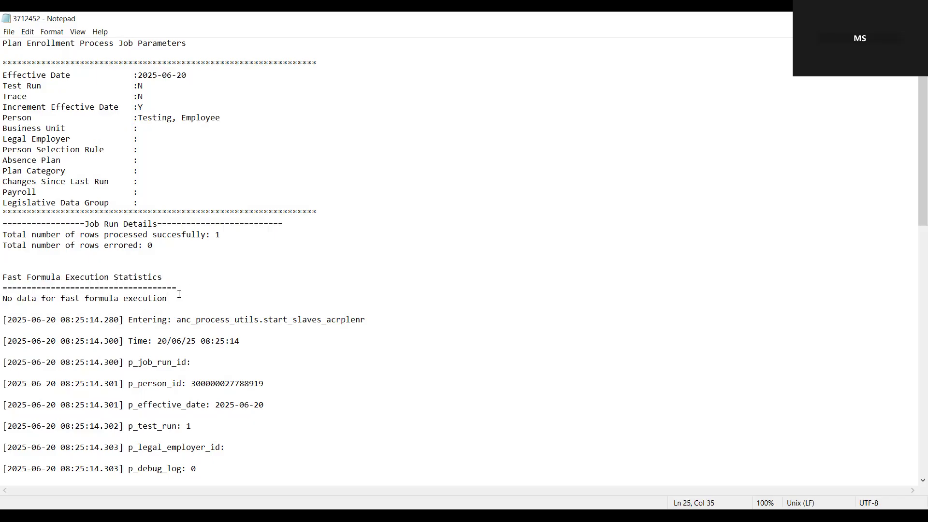
drag(189, 286, 3, 287)
click(22, 287)
click(134, 290)
key(alt+Tab)
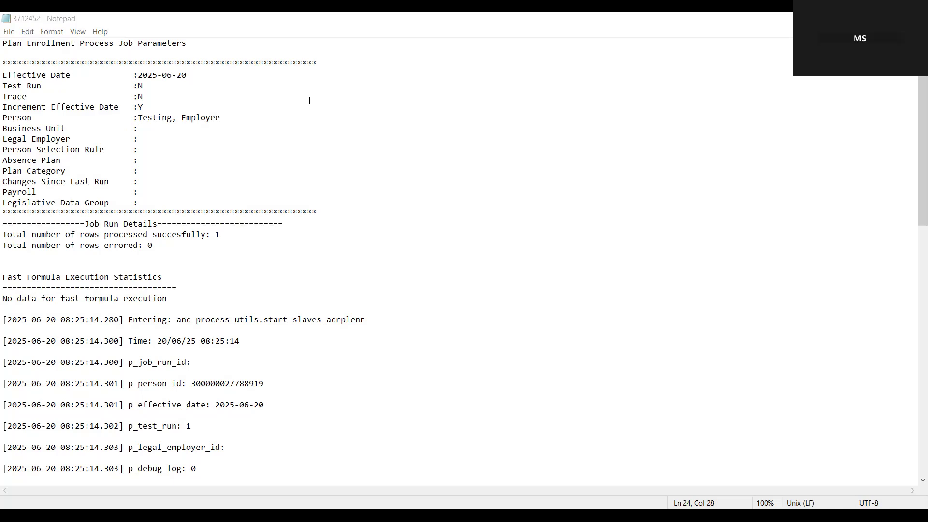